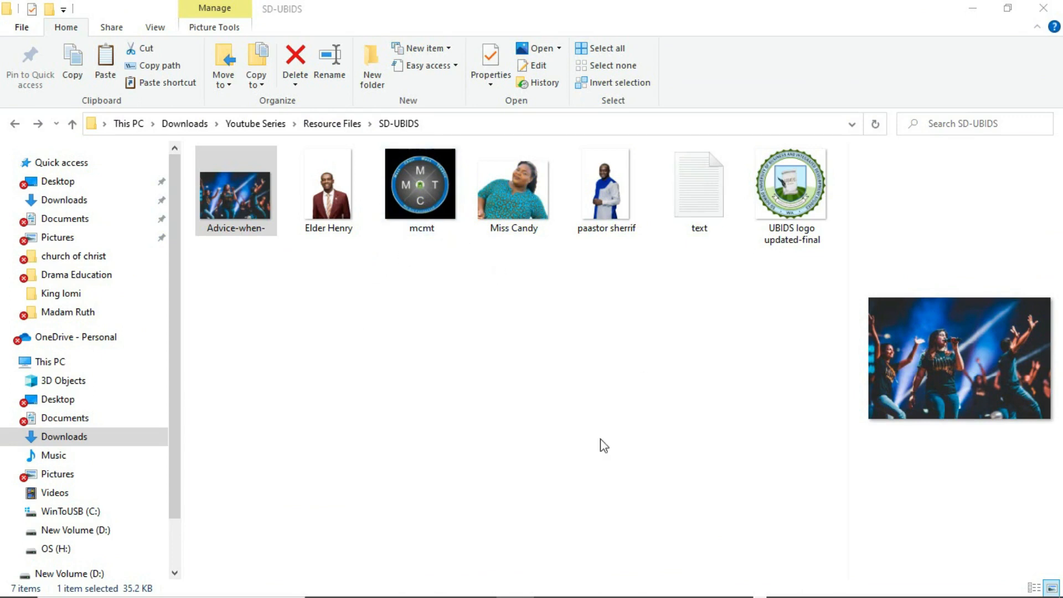
# Switch to Photoshop and start a new document named "mini intellecto 22" with a width of 6 inches
pyautogui.click(515, 582)
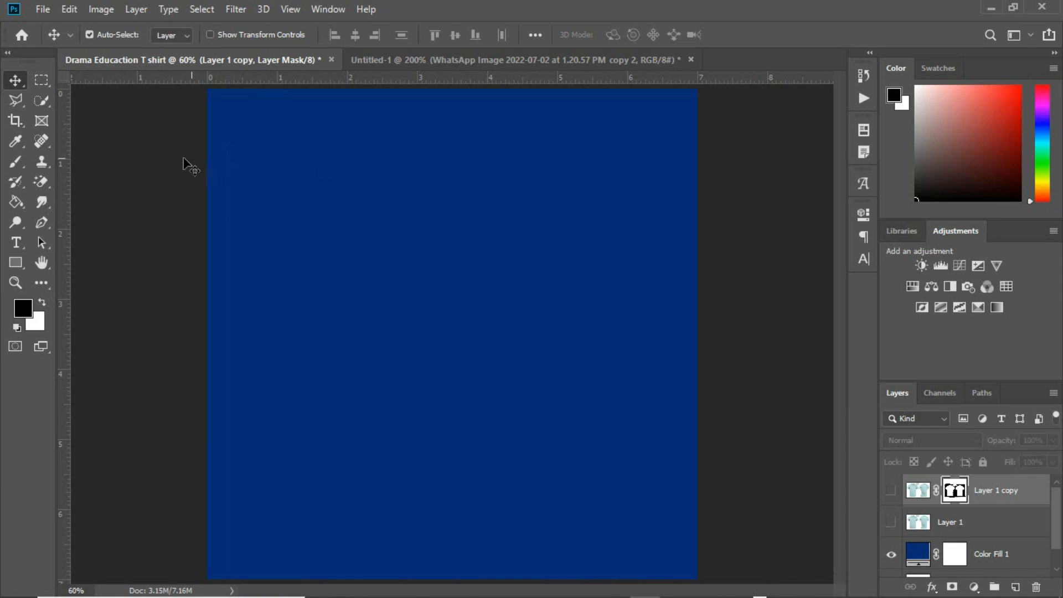
pyautogui.click(42, 9)
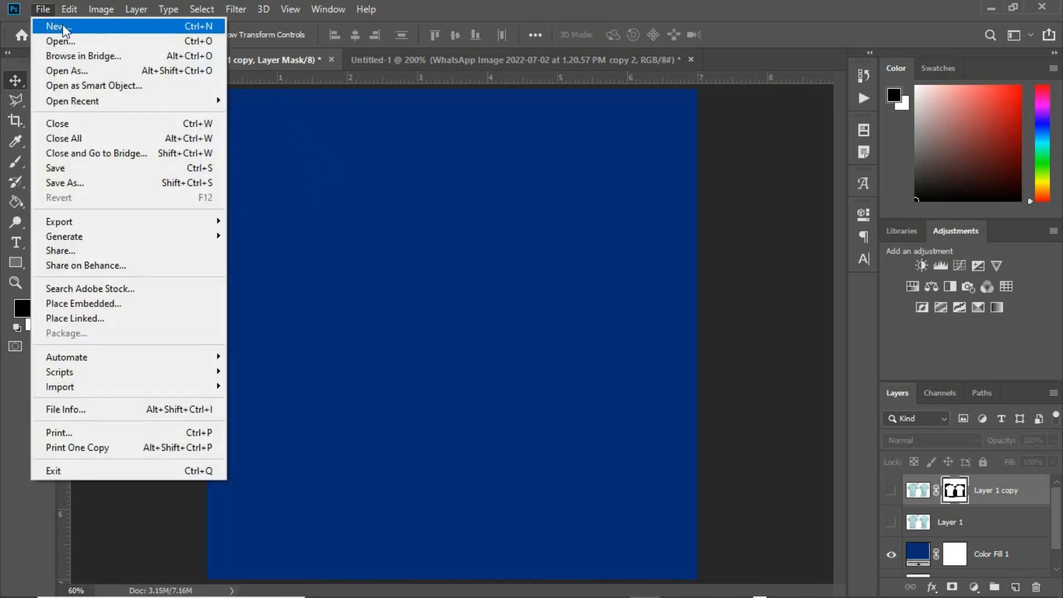
pyautogui.click(62, 29)
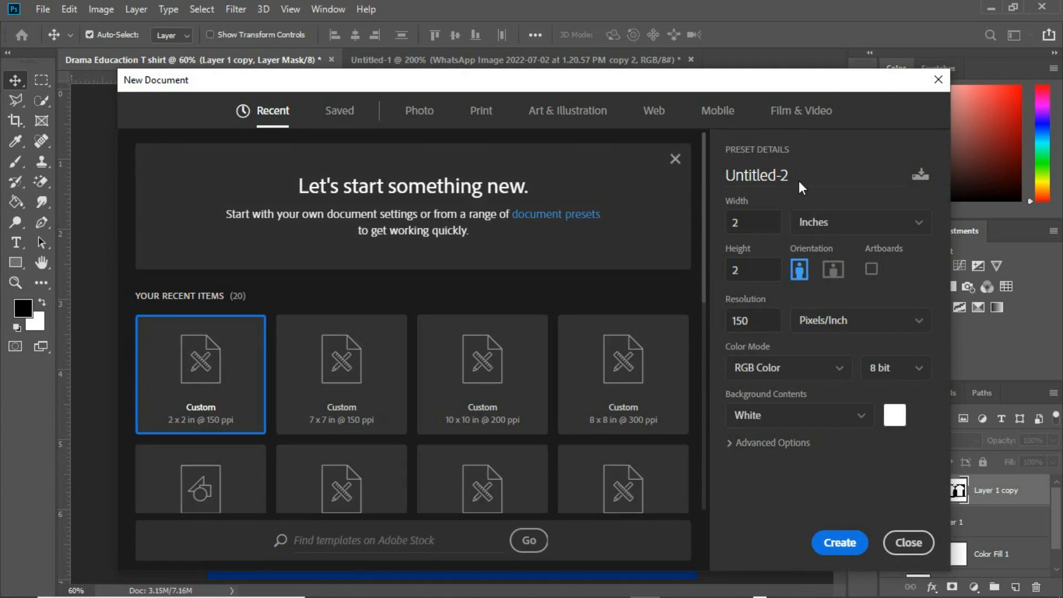
pyautogui.click(832, 176)
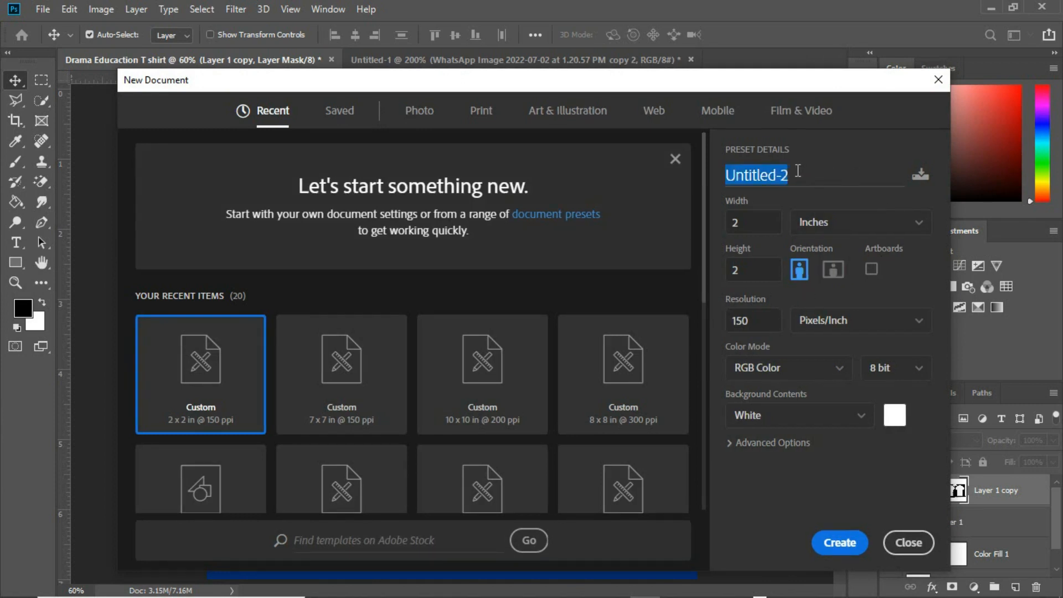
pyautogui.write('mini intellecto 22')
pyautogui.press('Tab')
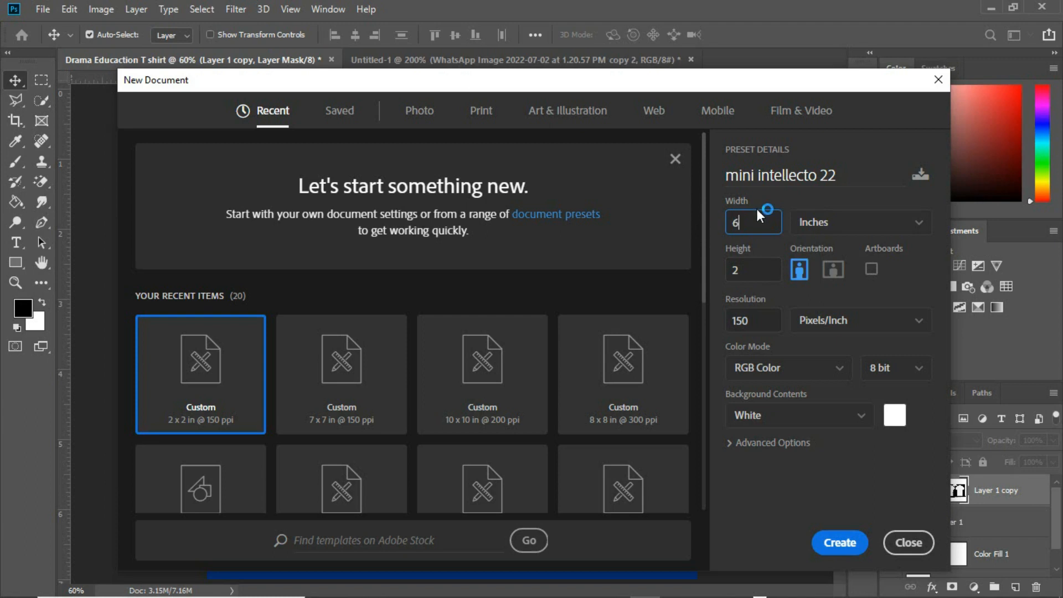
# Set the document height to 7 inches in portrait orientation at 300 pixels/inch and create it
pyautogui.doubleClick(749, 271)
pyautogui.write('7')
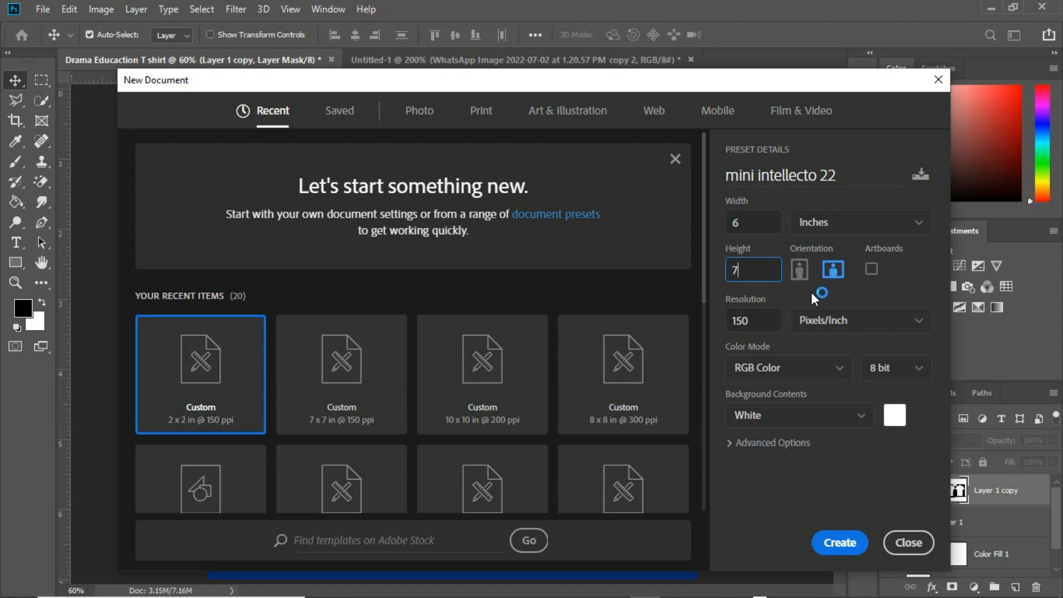
pyautogui.click(799, 269)
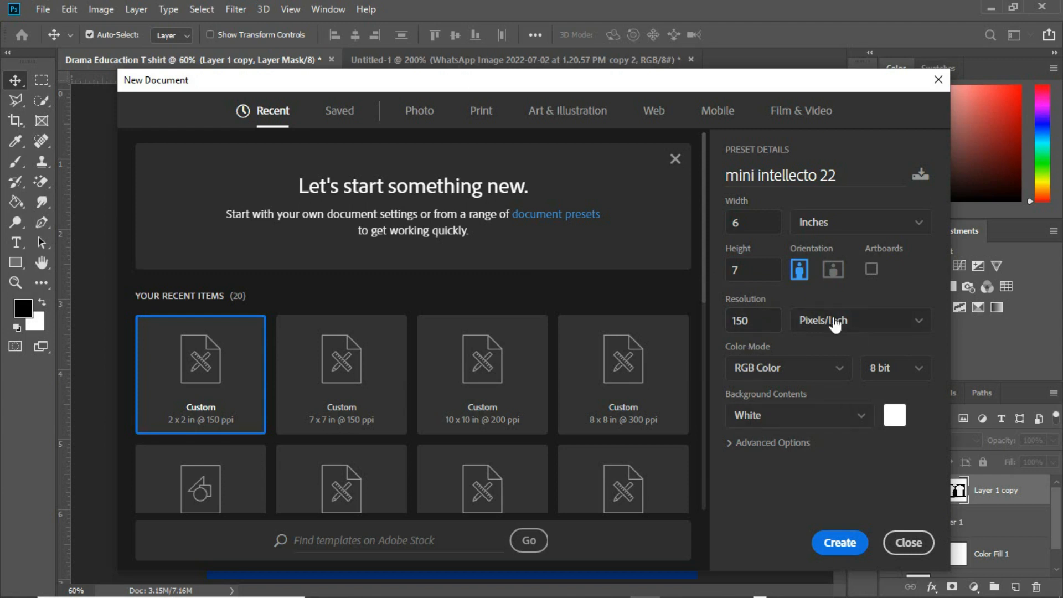
pyautogui.click(752, 321)
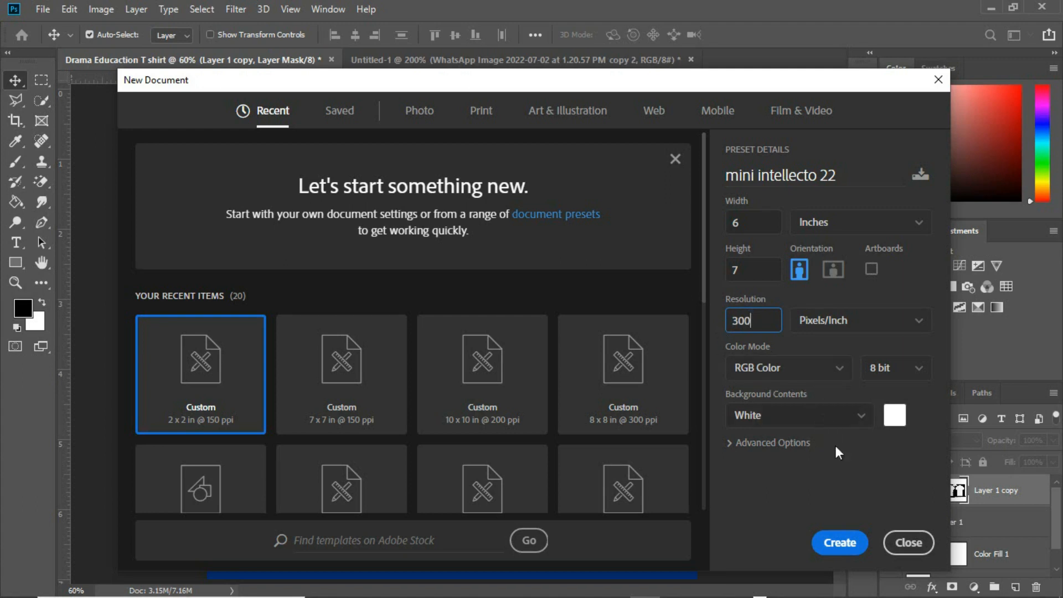
pyautogui.click(852, 547)
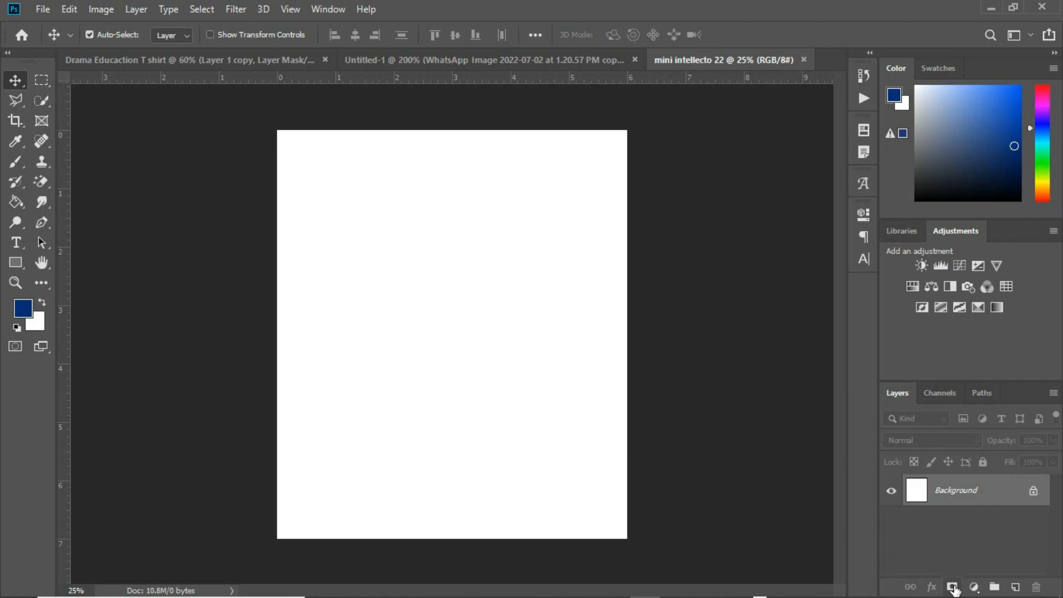
# Add a Solid Color fill layer above the background with the colour #4a0342
pyautogui.click(974, 588)
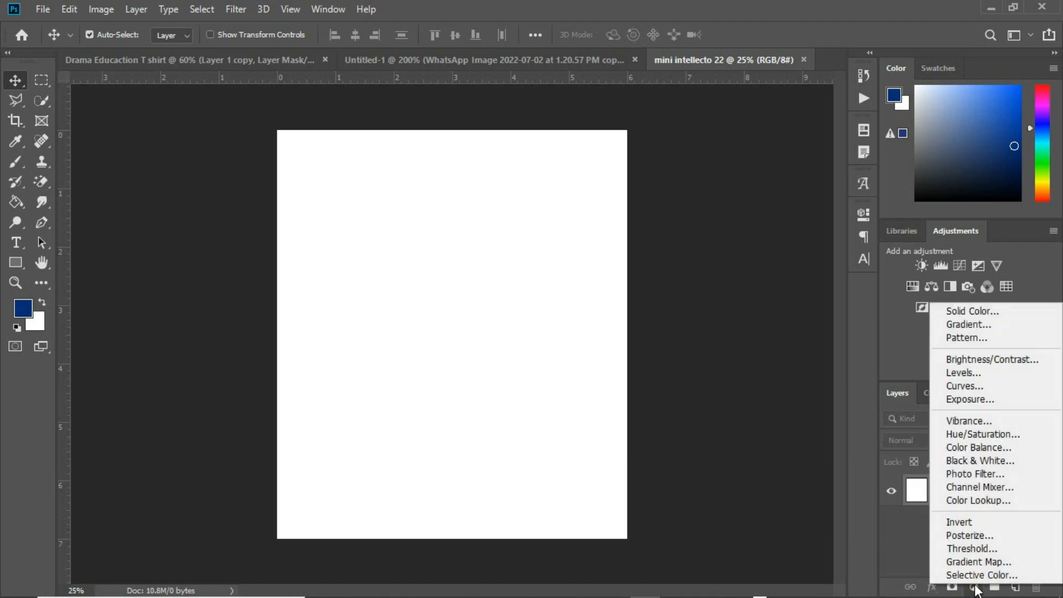
pyautogui.click(985, 311)
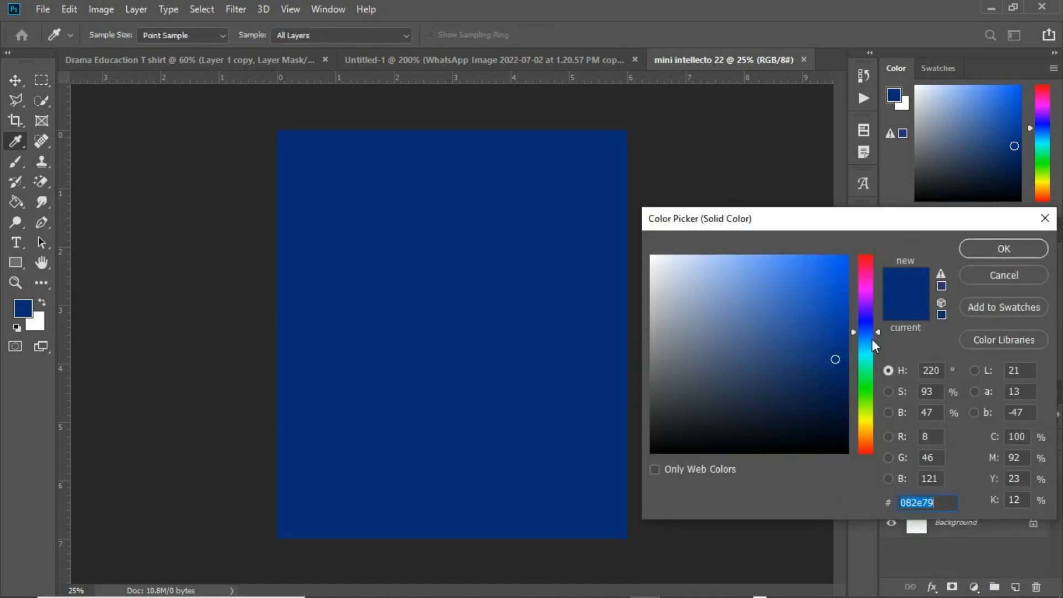
pyautogui.click(868, 292)
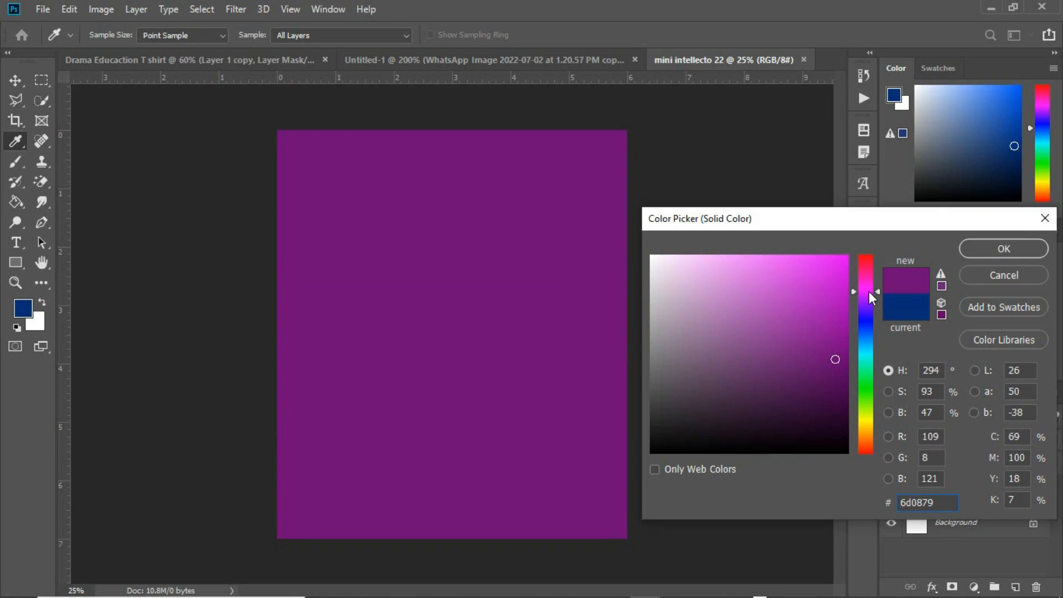
pyautogui.click(836, 388)
pyautogui.click(839, 397)
pyautogui.moveTo(839, 398); pyautogui.dragTo(840, 400)
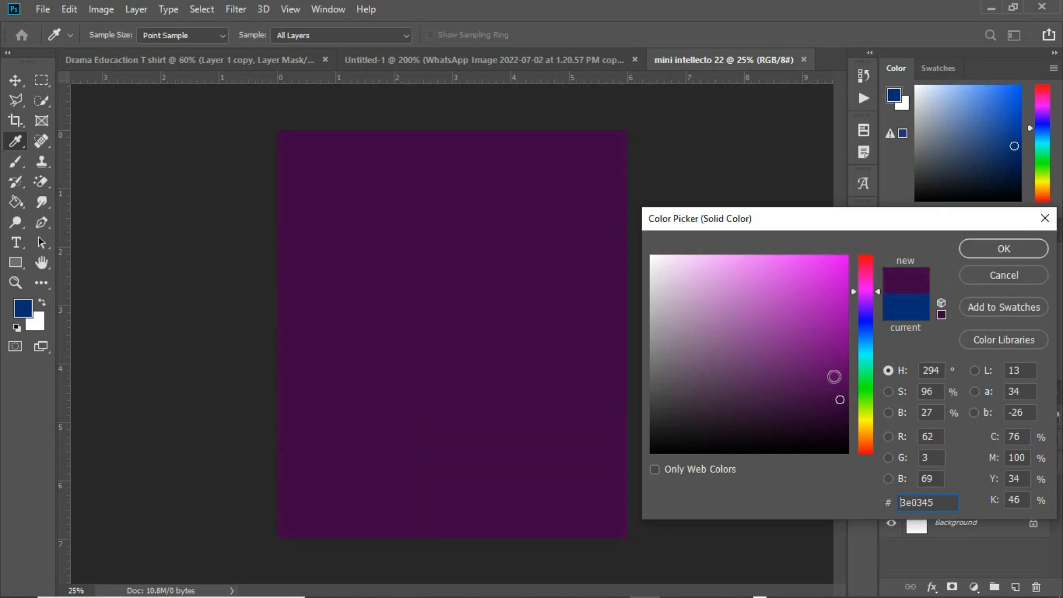
pyautogui.moveTo(937, 504); pyautogui.dragTo(888, 506)
pyautogui.write('4')
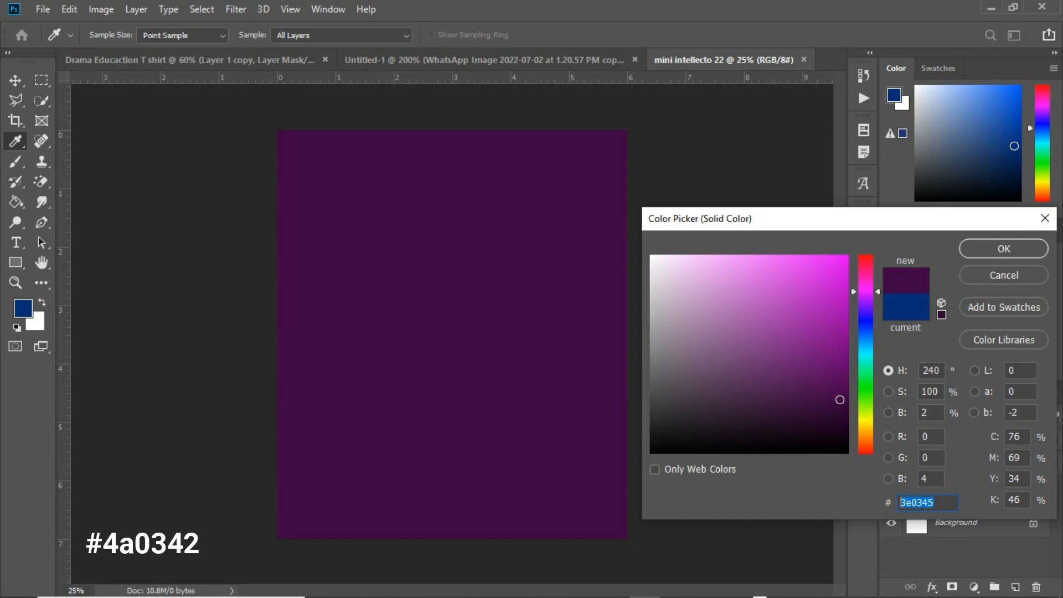
pyautogui.write('a')
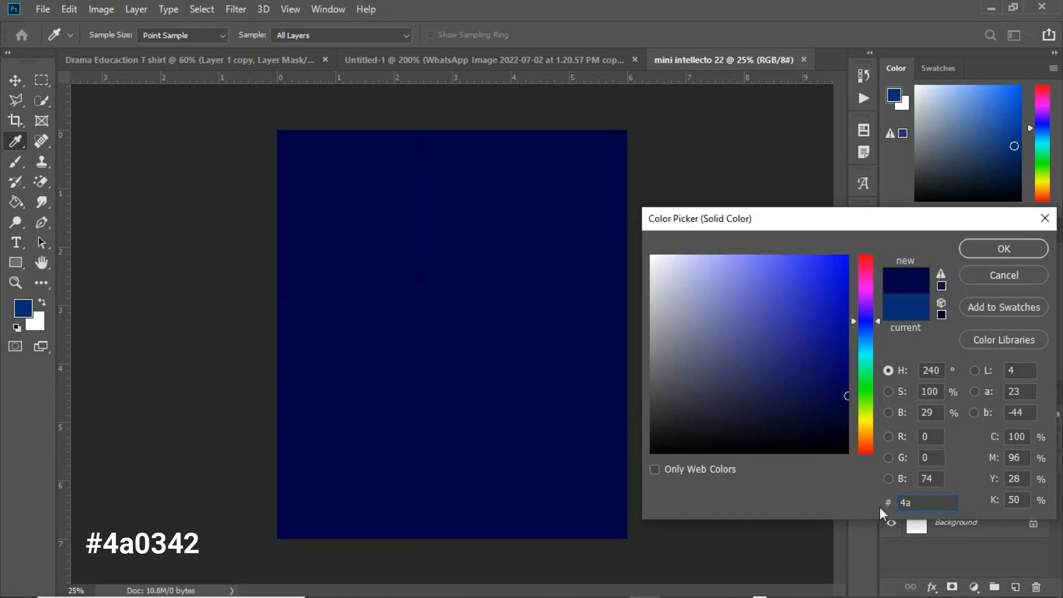
pyautogui.write('0')
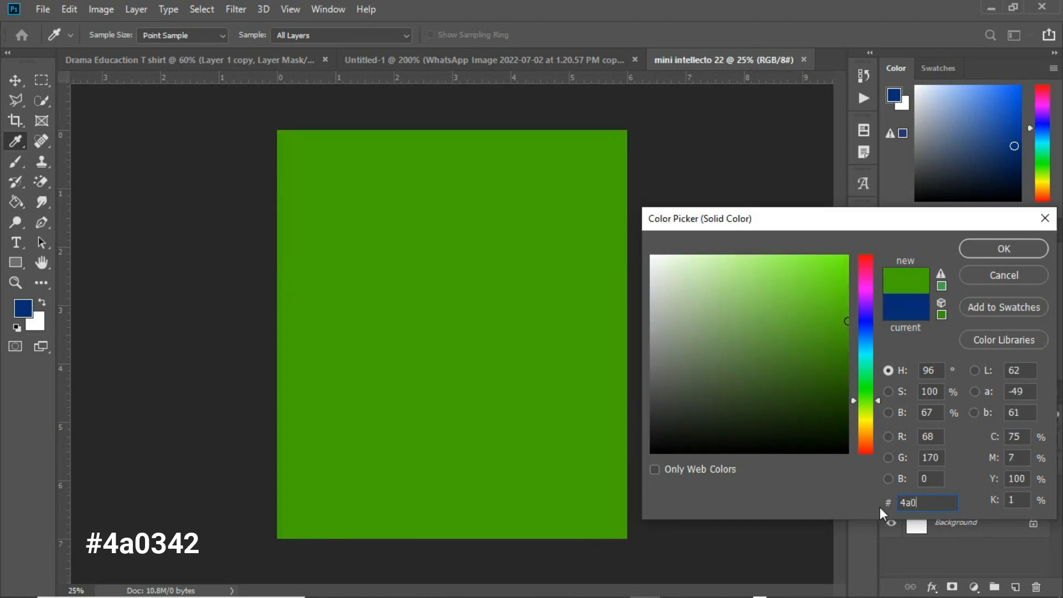
pyautogui.write('342')
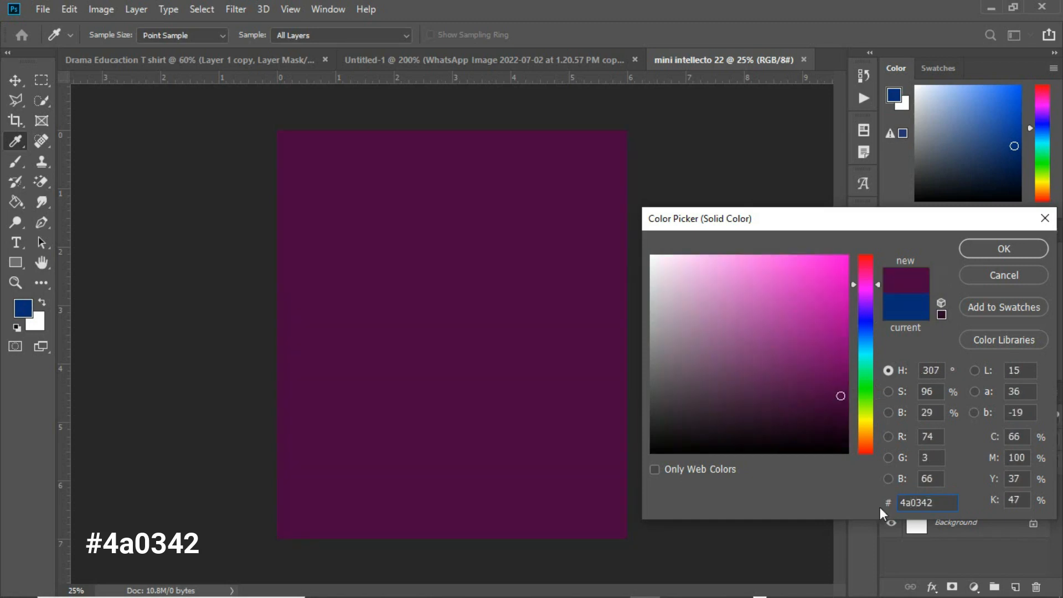
pyautogui.click(1002, 248)
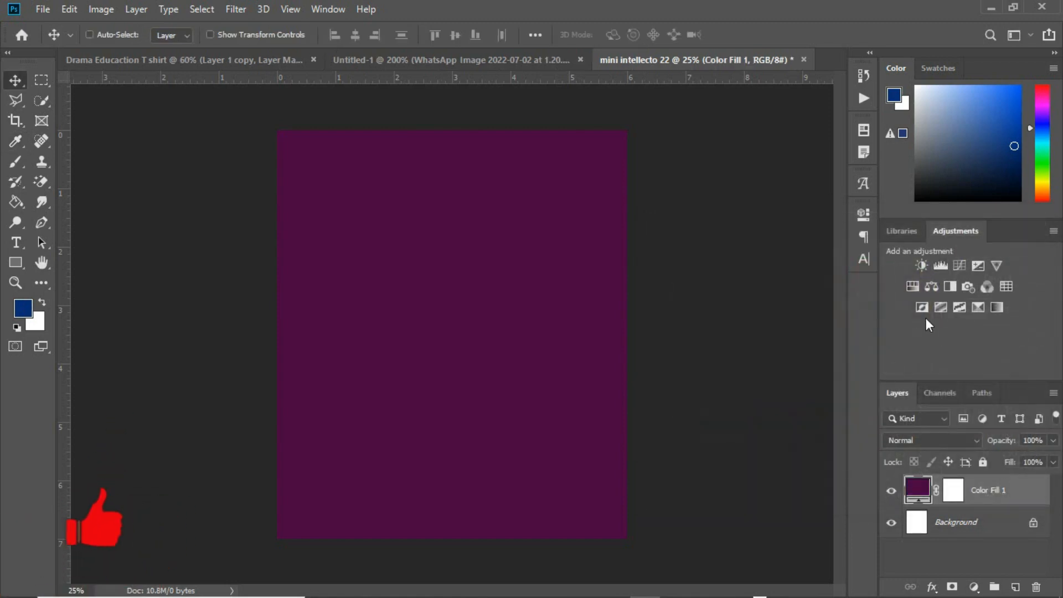
# Add an empty layer above the colour fill and set the Brush tool's foreground colour to pink #fa3793
pyautogui.hotkey('ctrl', '+')
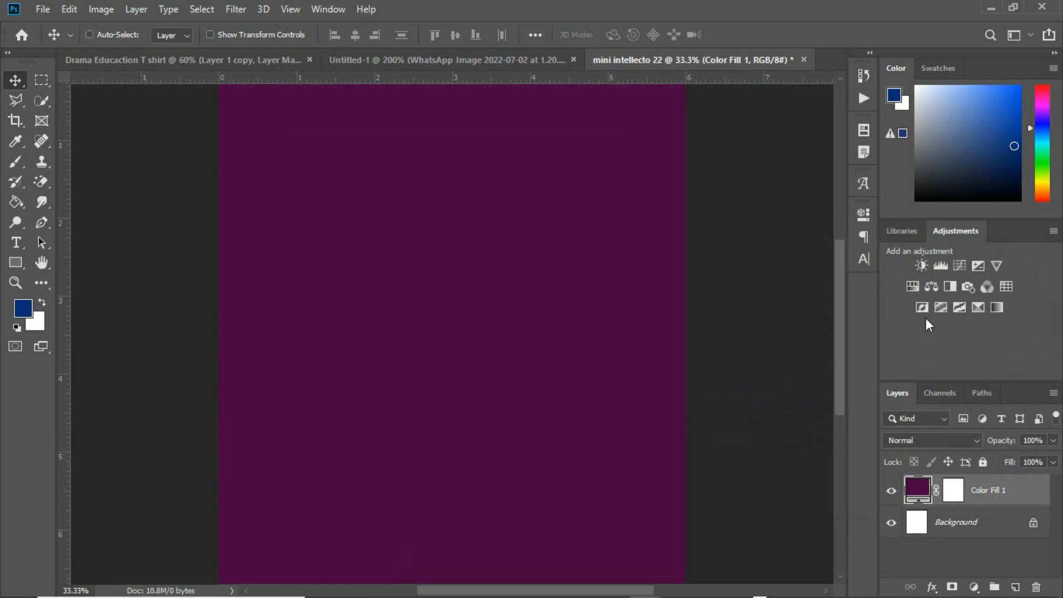
pyautogui.scroll(1, 219, 233)
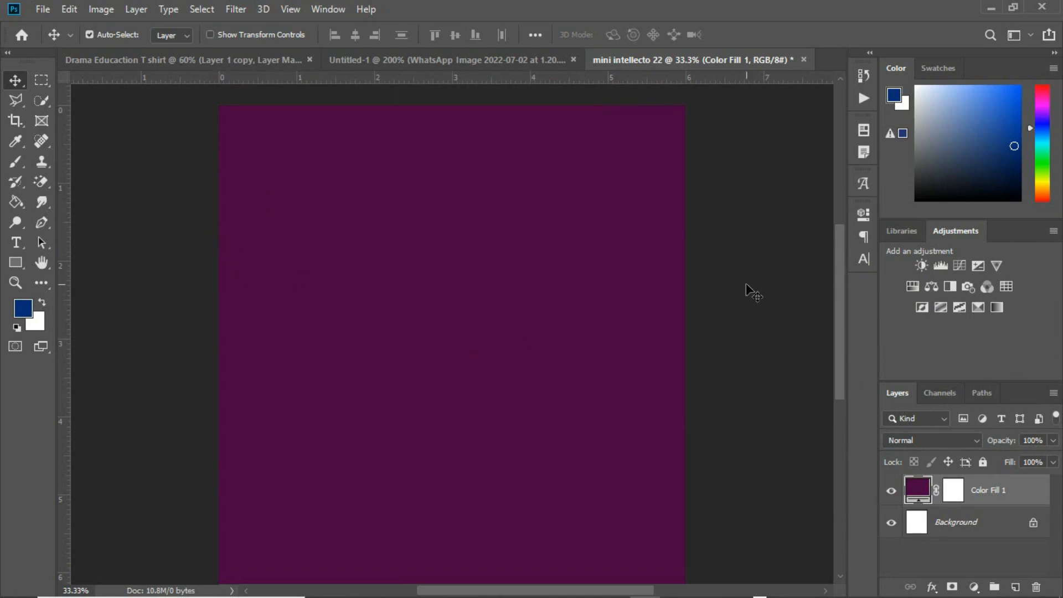
pyautogui.moveTo(842, 258)
pyautogui.mouseDown()
pyautogui.moveTo(842, 339)
pyautogui.moveTo(828, 261)
pyautogui.mouseUp()
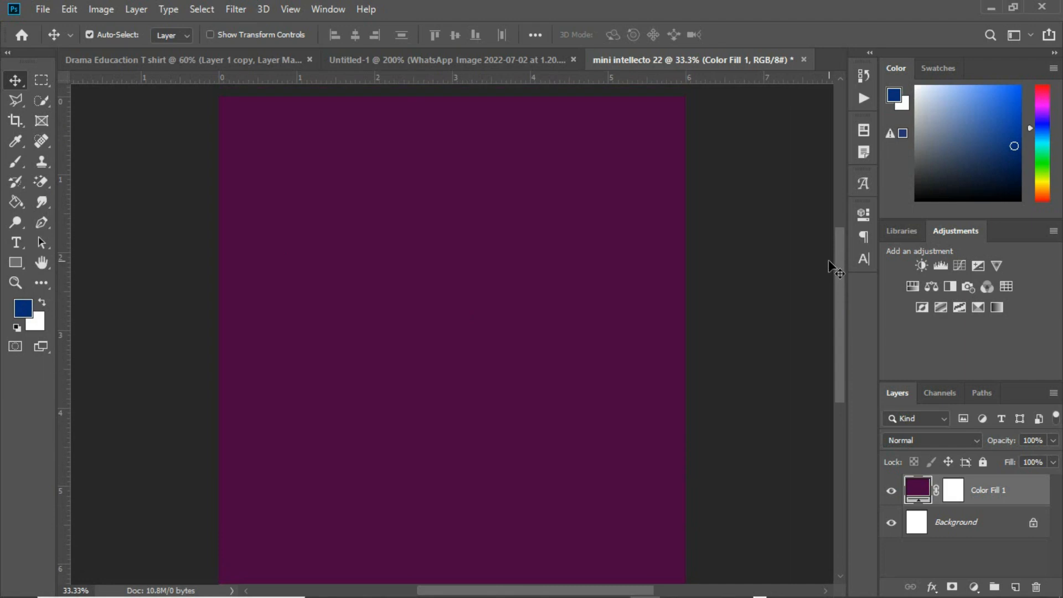
pyautogui.click(1015, 586)
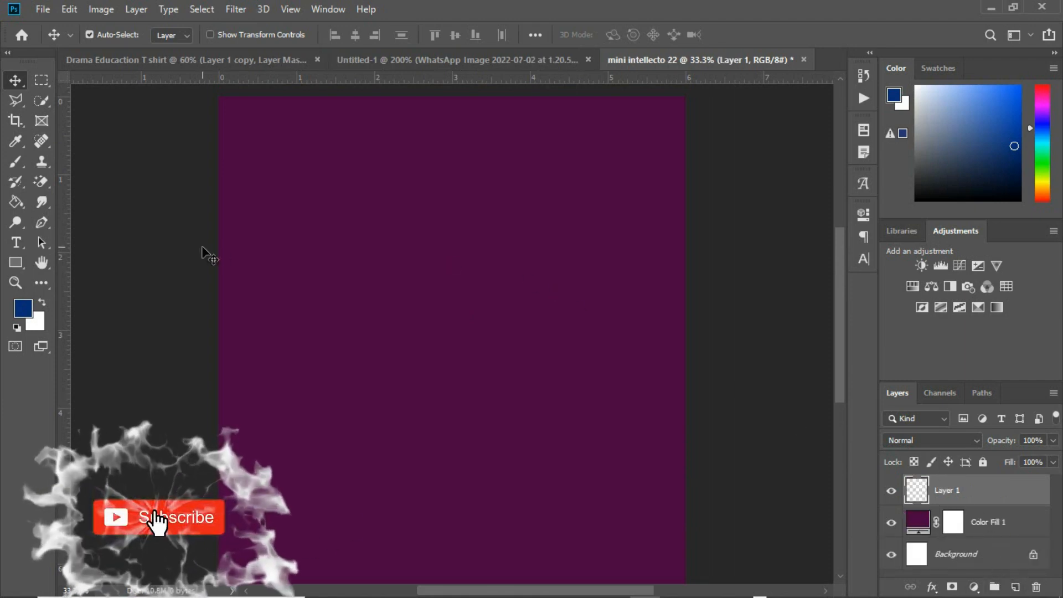
pyautogui.click(16, 161)
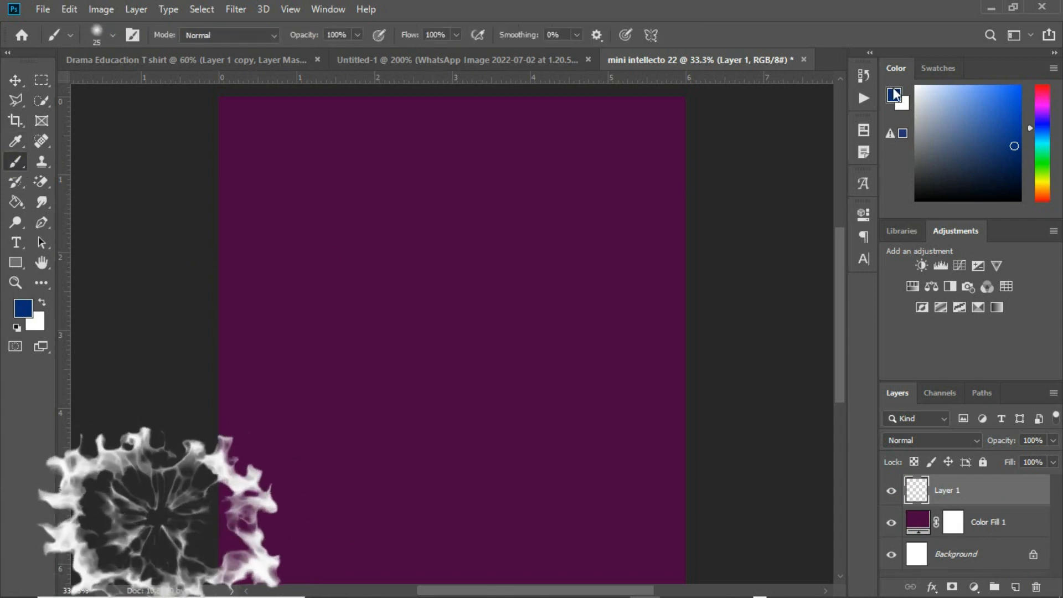
pyautogui.click(900, 103)
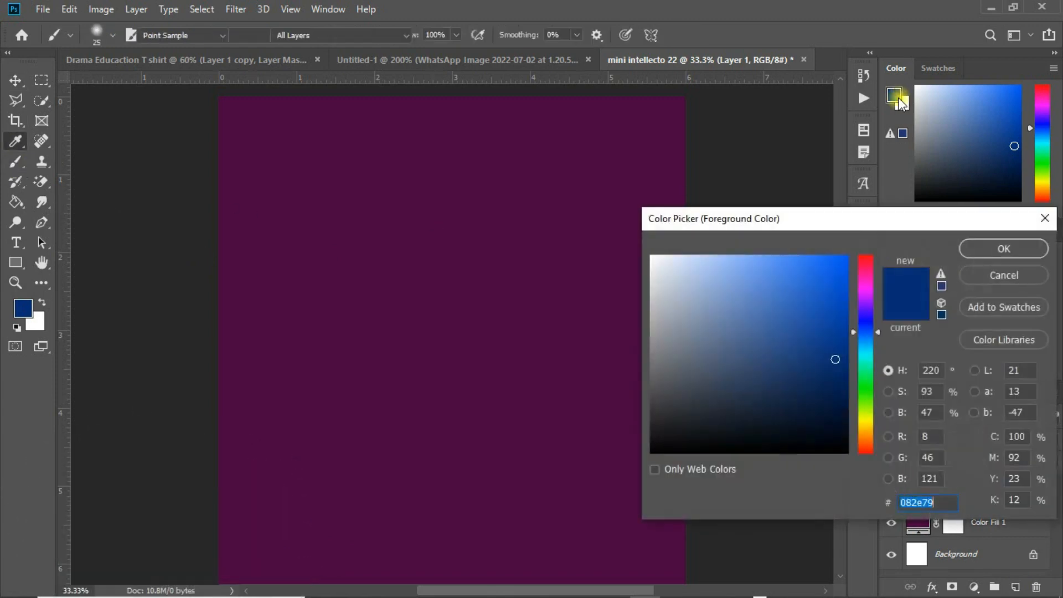
pyautogui.click(592, 221)
pyautogui.click(826, 279)
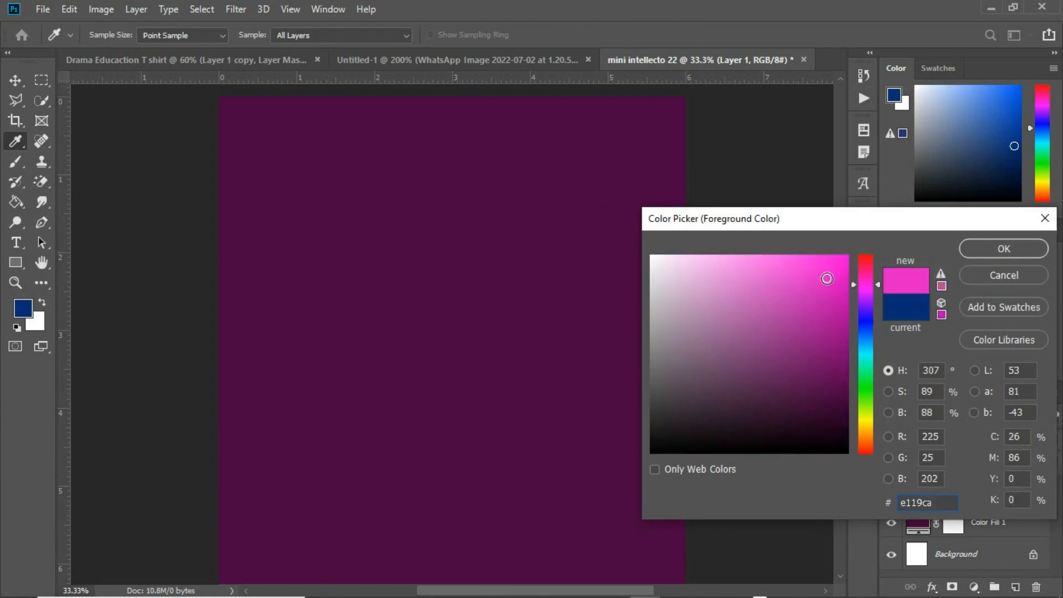
pyautogui.click(870, 270)
pyautogui.click(804, 259)
pyautogui.click(988, 248)
pyautogui.press('b')
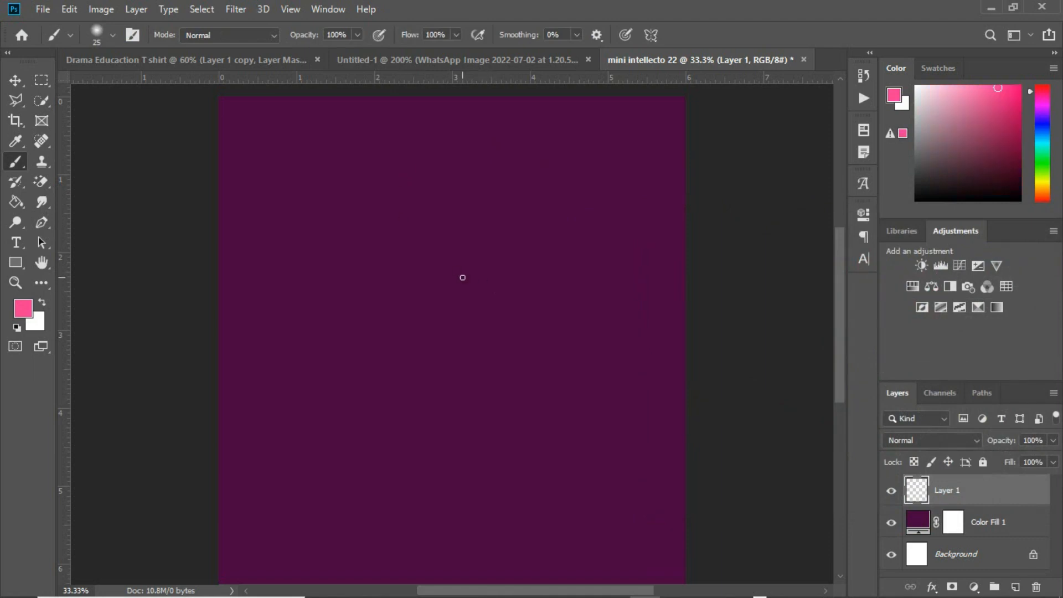
# Enlarge the soft brush to 1400 px and paint a single pink glow at the upper centre of the canvas
pyautogui.press(']')
pyautogui.press(']')
pyautogui.press(']')
pyautogui.press(']')
pyautogui.press(']')
pyautogui.press(']')
pyautogui.press(']')
pyautogui.press(']')
pyautogui.press(']')
pyautogui.press(']')
pyautogui.press(']')
pyautogui.press(']')
pyautogui.press(']')
pyautogui.press(']')
pyautogui.press(']')
pyautogui.press(']')
pyautogui.press(']')
pyautogui.press(']')
pyautogui.press(']')
pyautogui.press(']')
pyautogui.click(450, 201)
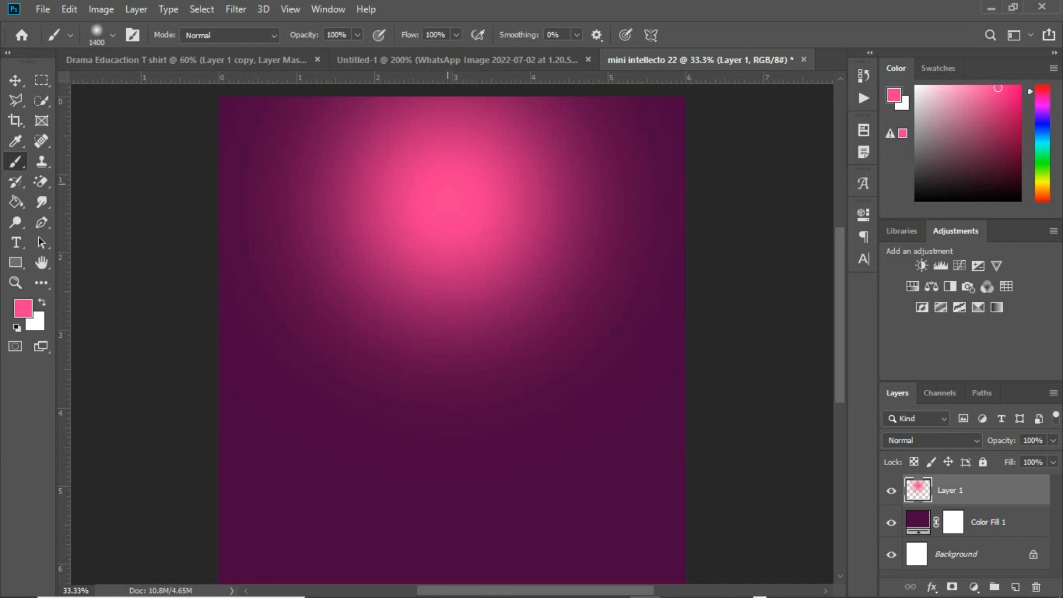
pyautogui.press('v')
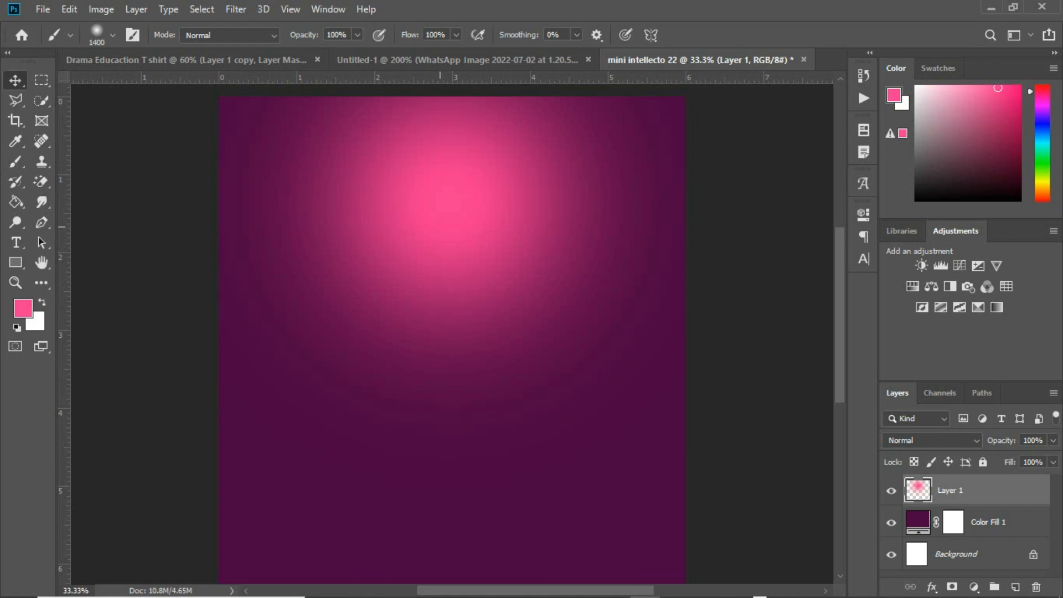
# Hide the pink glow layer and draw a circle about 1152 px in diameter in the middle of the canvas
pyautogui.click(891, 490)
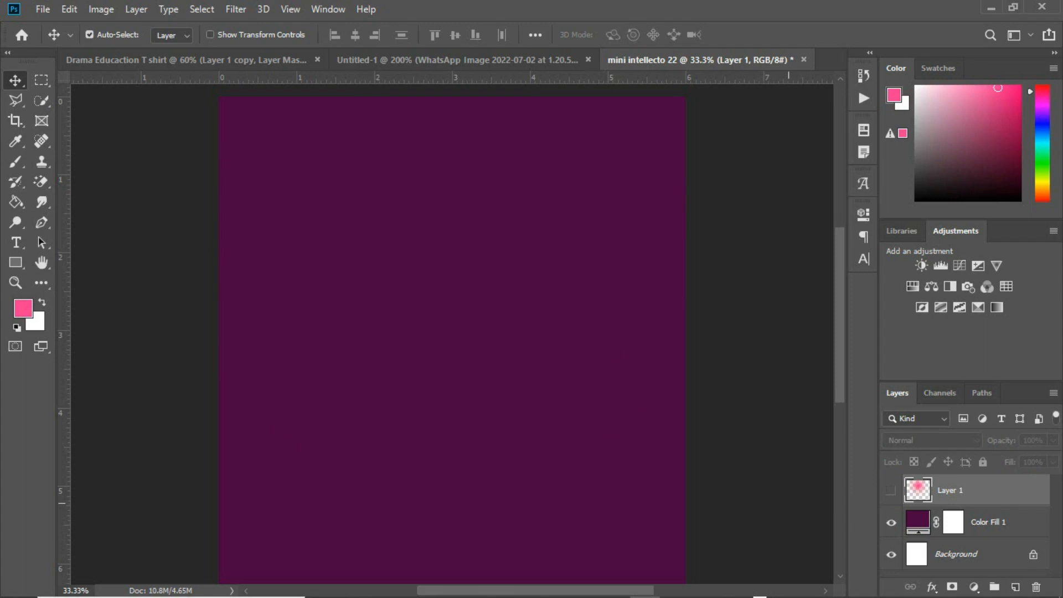
pyautogui.click(15, 262)
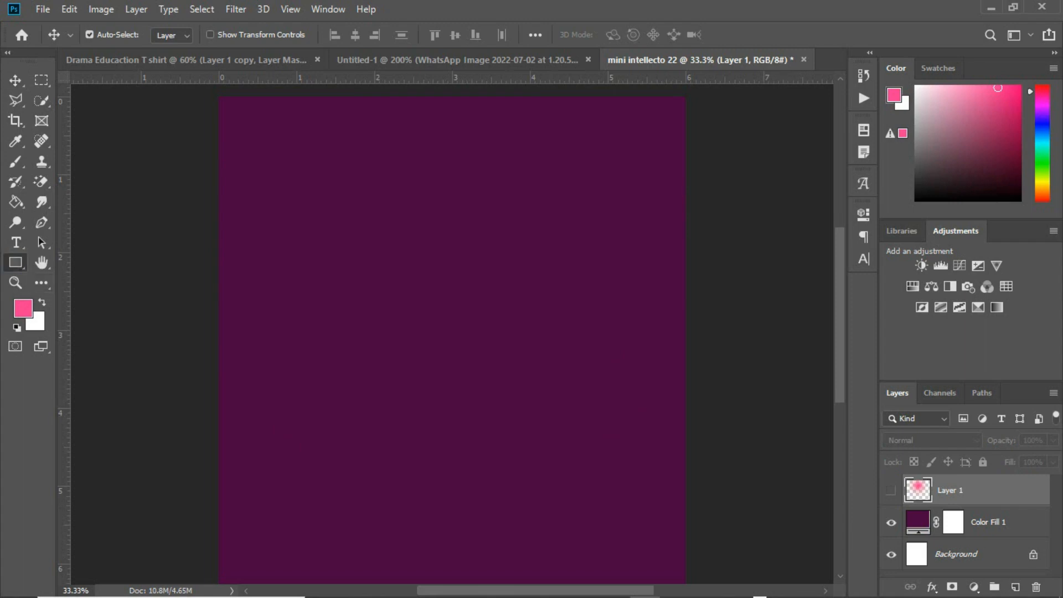
pyautogui.click(71, 292)
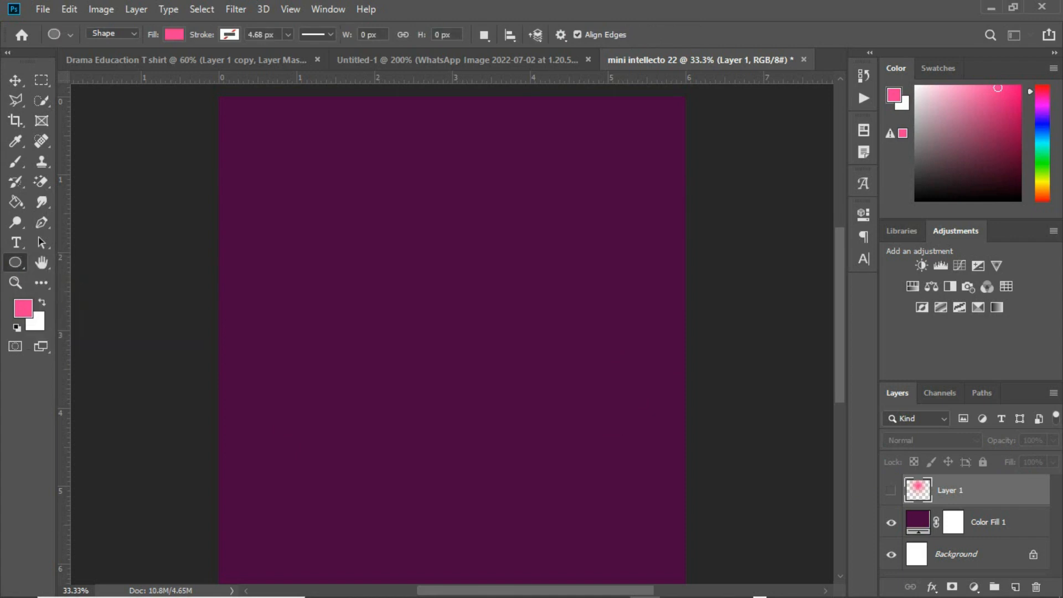
pyautogui.click(299, 209)
pyautogui.moveTo(298, 209); pyautogui.dragTo(598, 508)
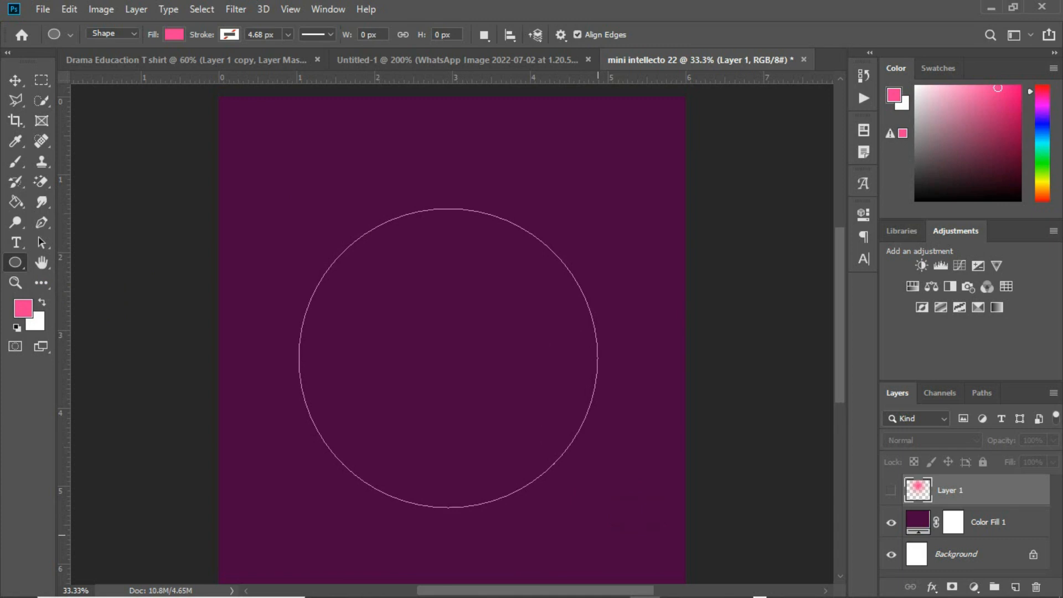
pyautogui.press('v')
# Change the circle's fill to the solid colour #99015a
pyautogui.click(642, 331)
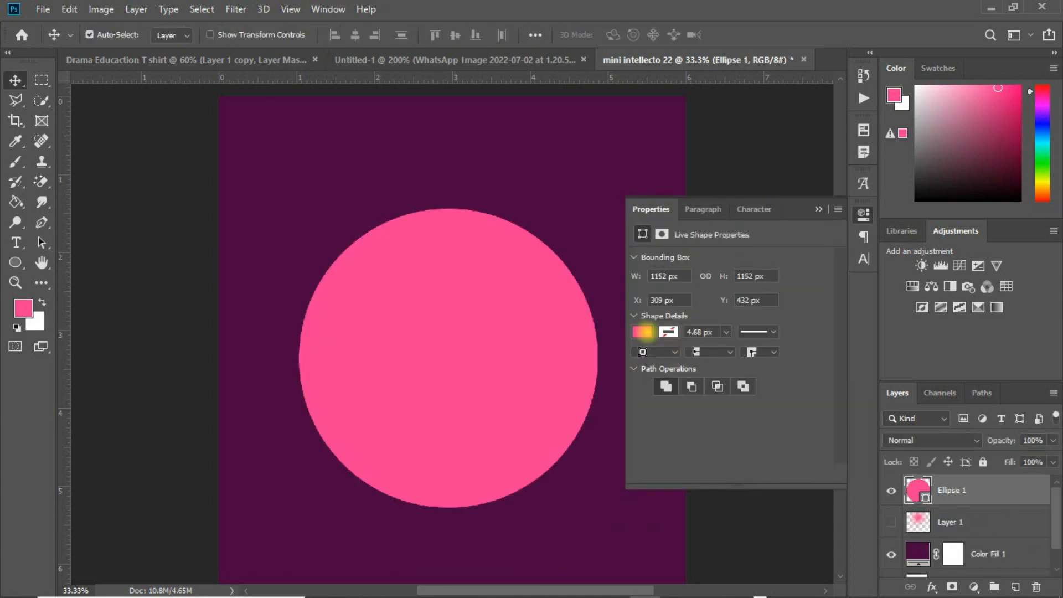
pyautogui.click(643, 331)
pyautogui.click(786, 366)
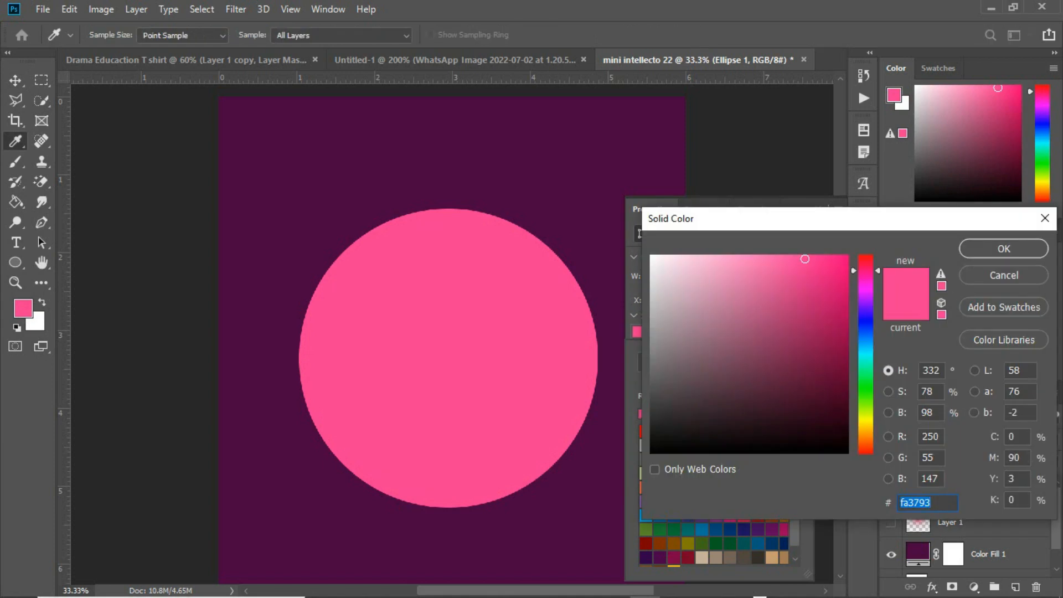
pyautogui.write('9')
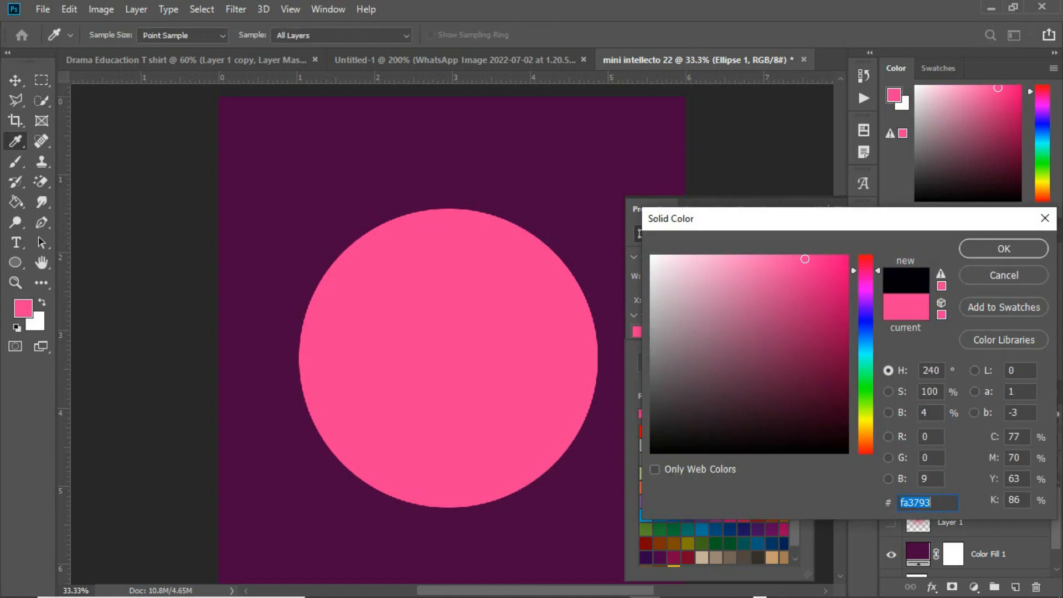
pyautogui.write('9901')
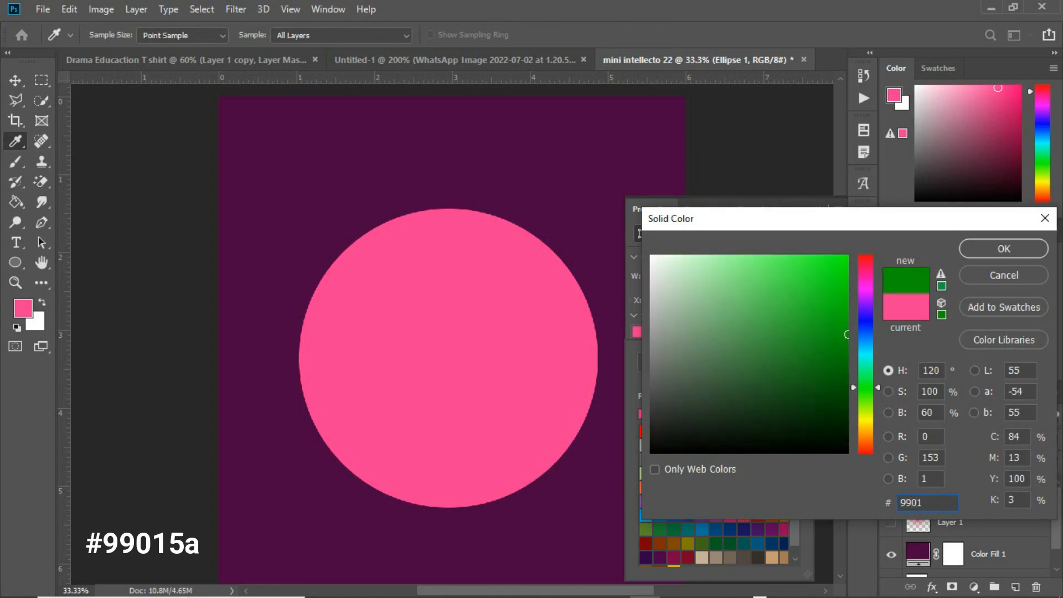
pyautogui.write('5a')
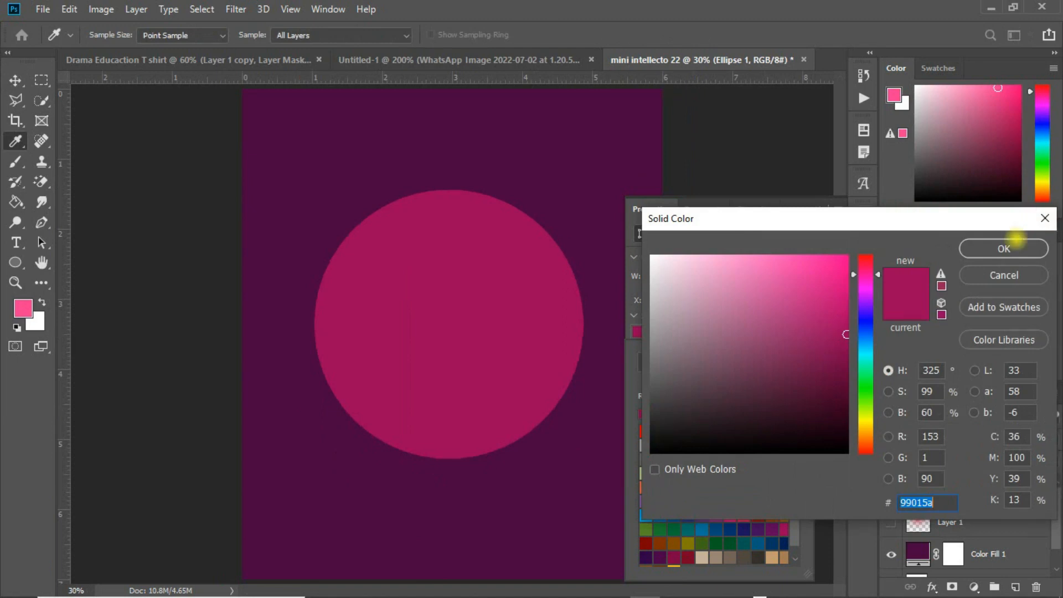
pyautogui.click(1006, 245)
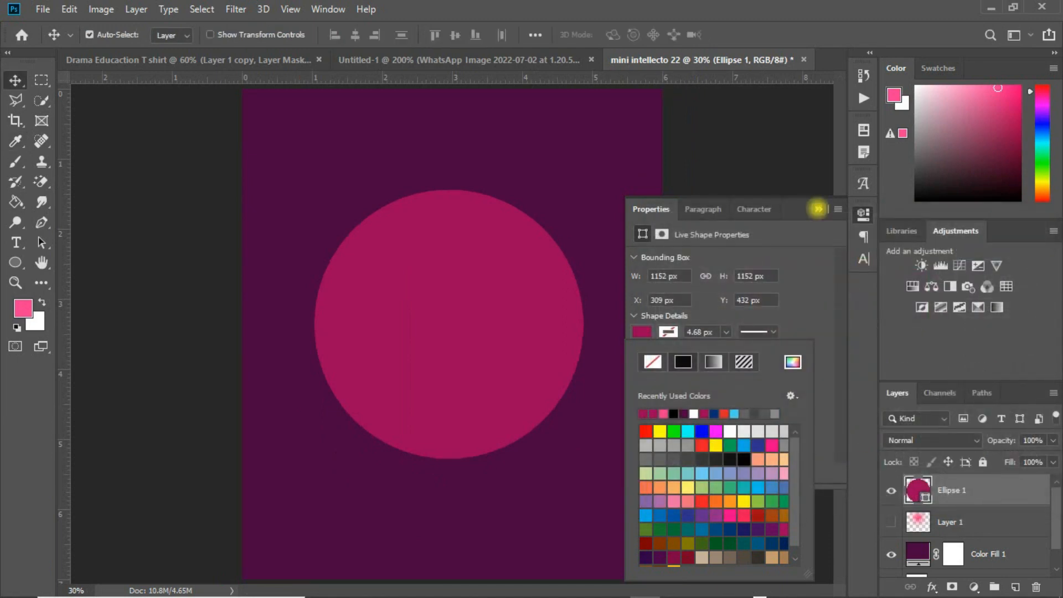
pyautogui.click(818, 208)
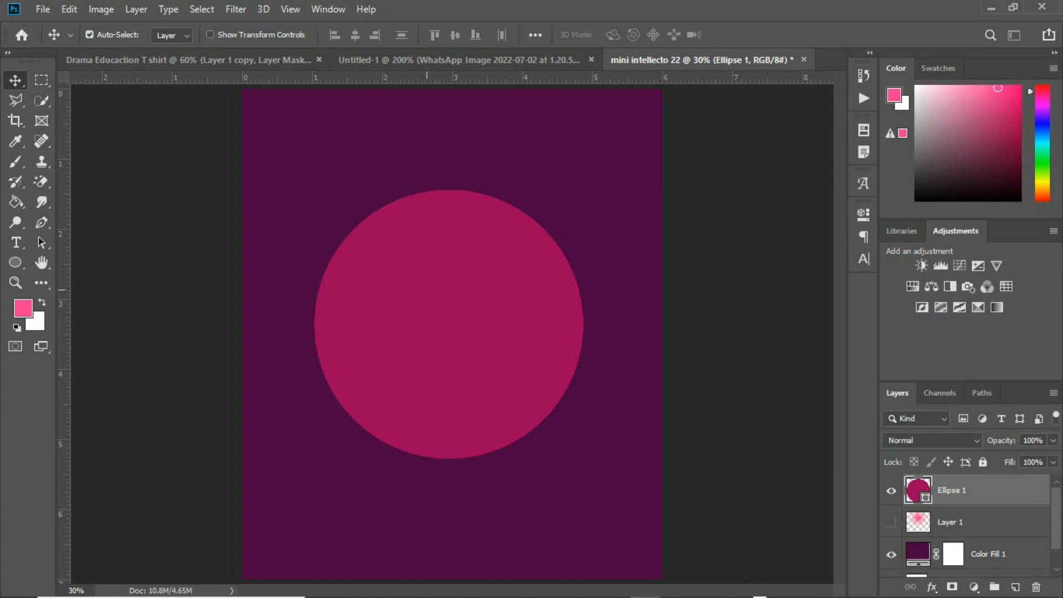
# Scale the circle proportionally about its centre to about 120%
pyautogui.hotkey('ctrl', 't')
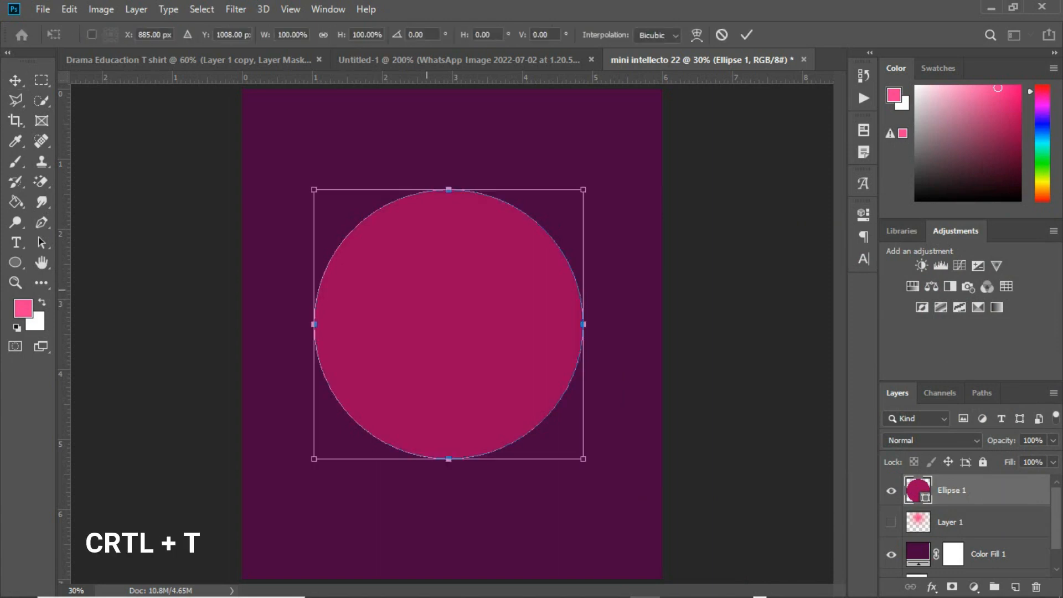
pyautogui.moveTo(583, 189); pyautogui.dragTo(590, 163)
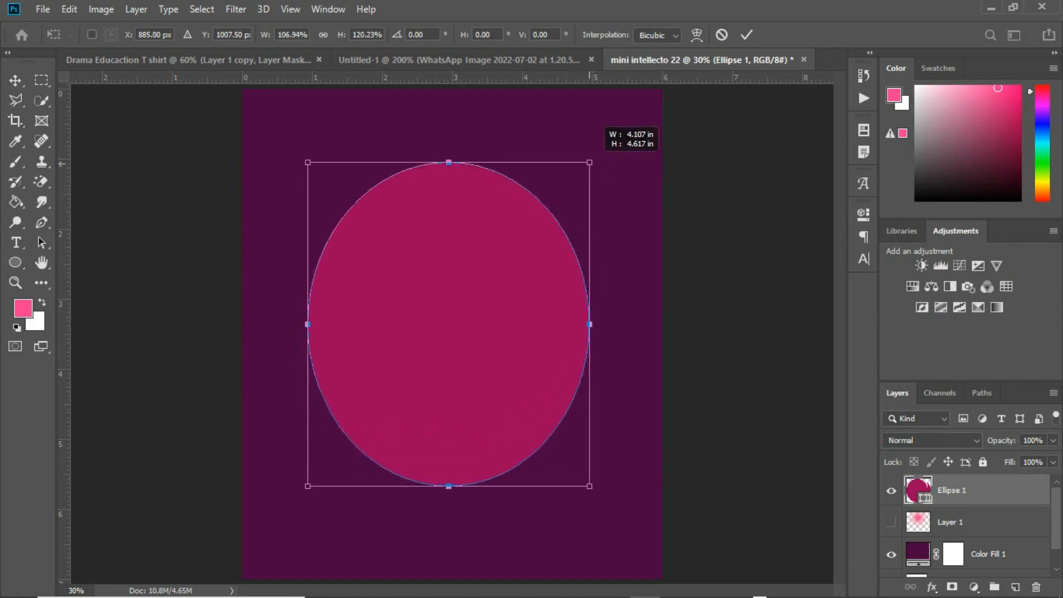
pyautogui.hotkey('ctrl', 'z')
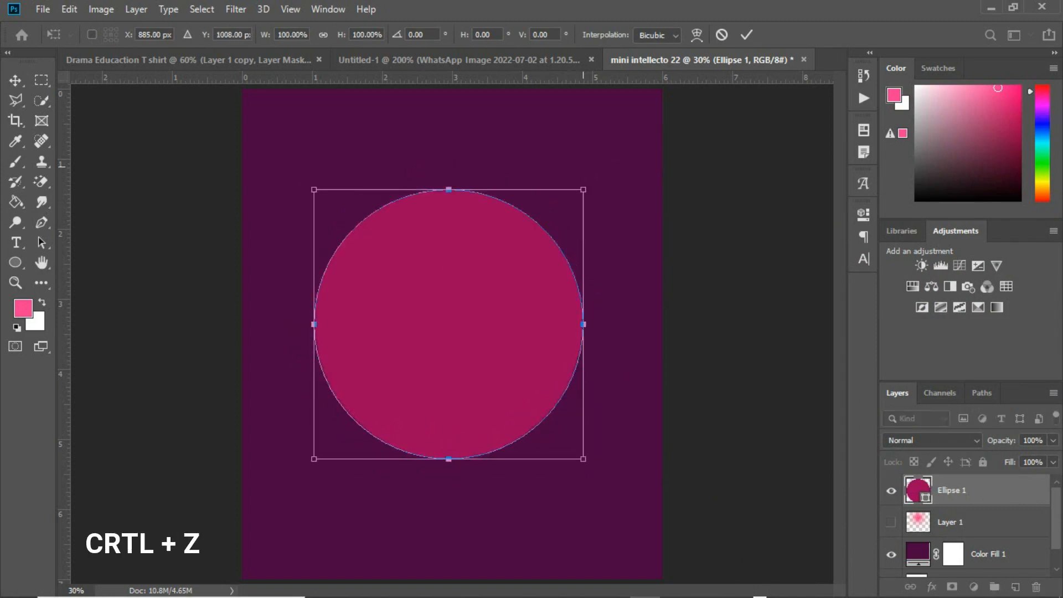
pyautogui.moveTo(583, 188); pyautogui.dragTo(611, 161)
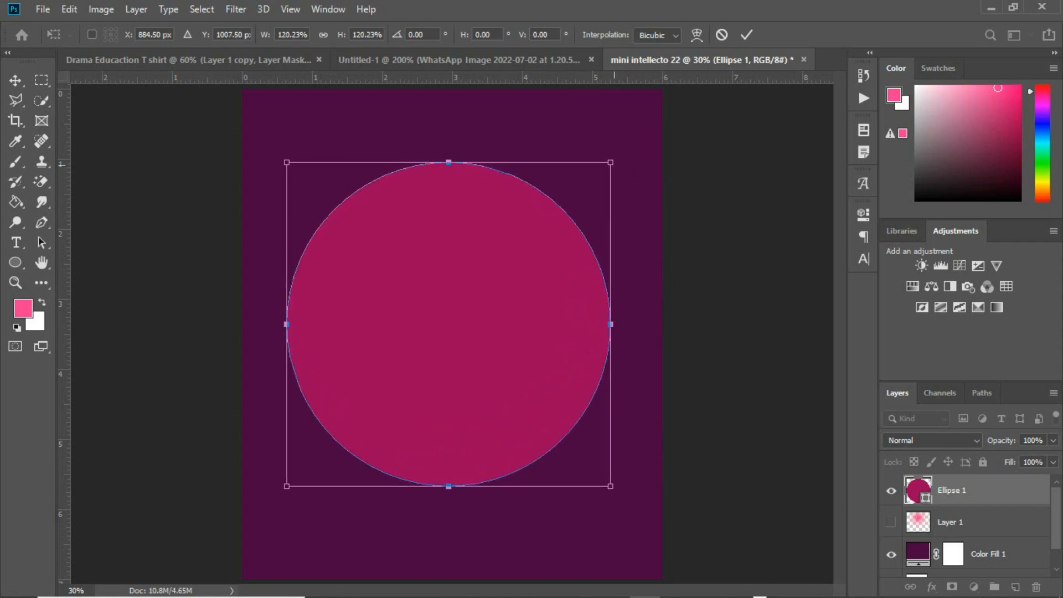
pyautogui.press('Return')
# Duplicate the circle and shrink the copy proportionally about its centre to roughly two thirds of the original's diameter
pyautogui.click(527, 287)
pyautogui.press('ctrl')
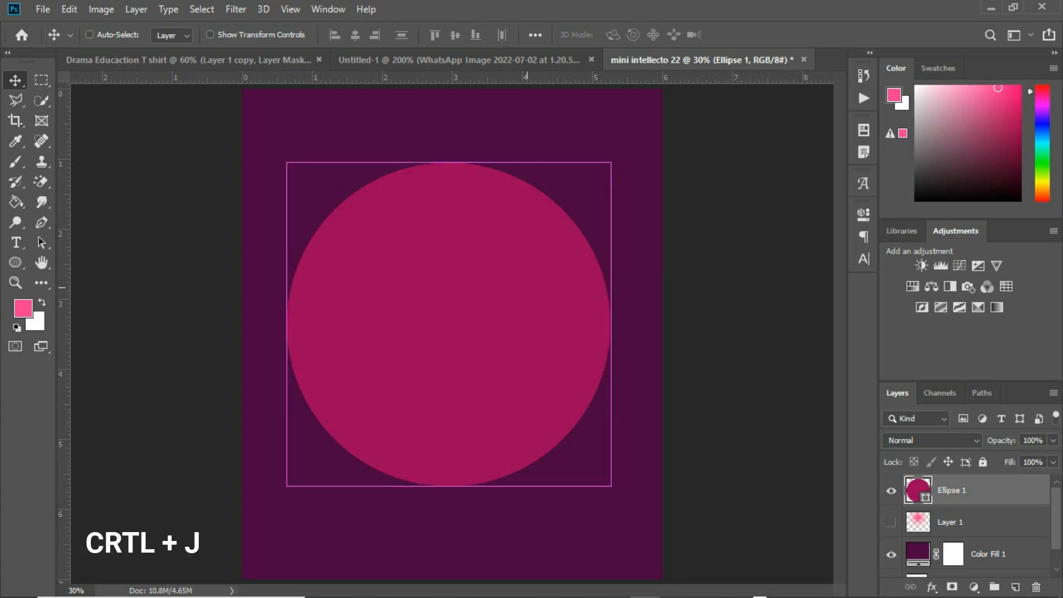
pyautogui.hotkey('ctrl', 'j')
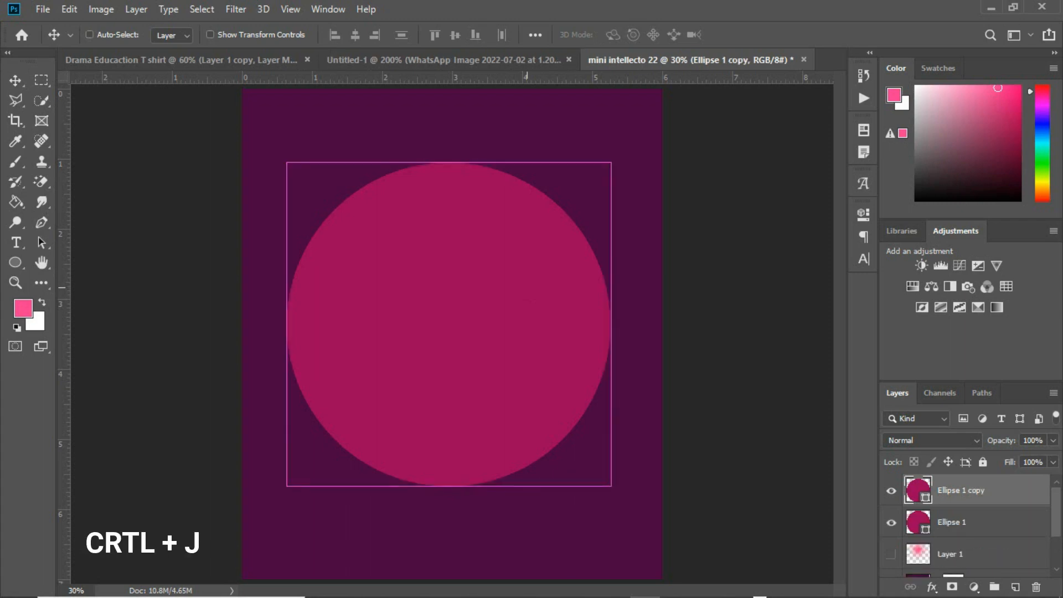
pyautogui.hotkey('ctrl', 't')
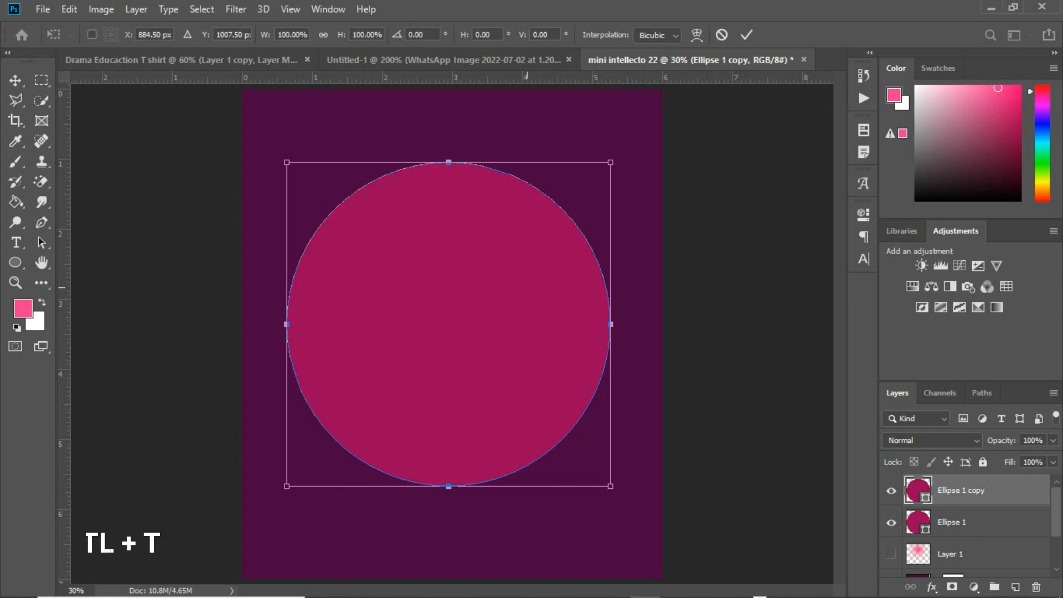
pyautogui.moveTo(609, 162); pyautogui.dragTo(558, 216)
pyautogui.press('Return')
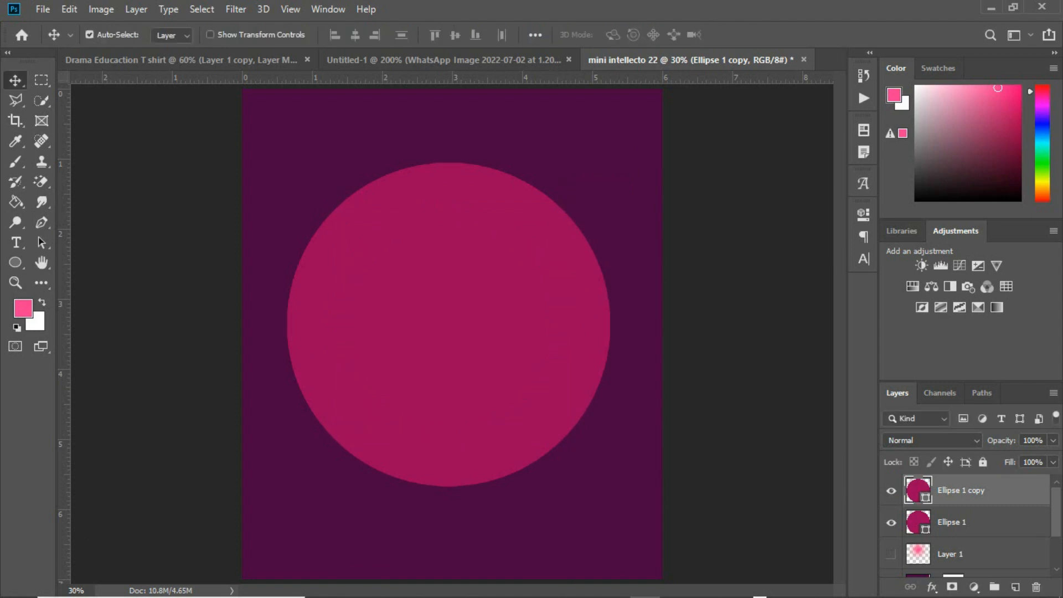
# Change the smaller circle's fill colour to #4b0342 to form a ring
pyautogui.doubleClick(917, 490)
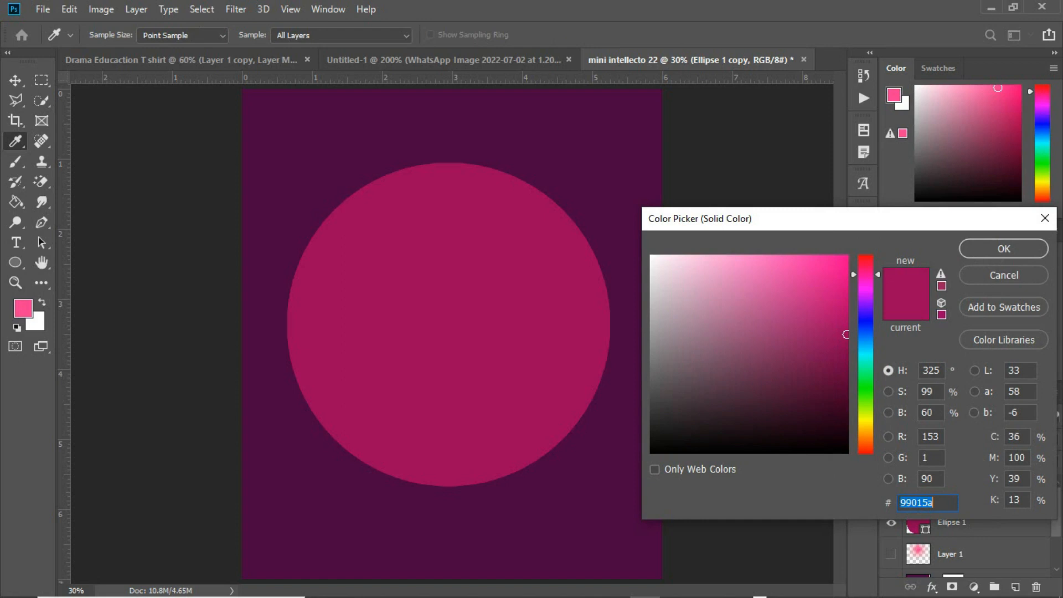
pyautogui.write('4b')
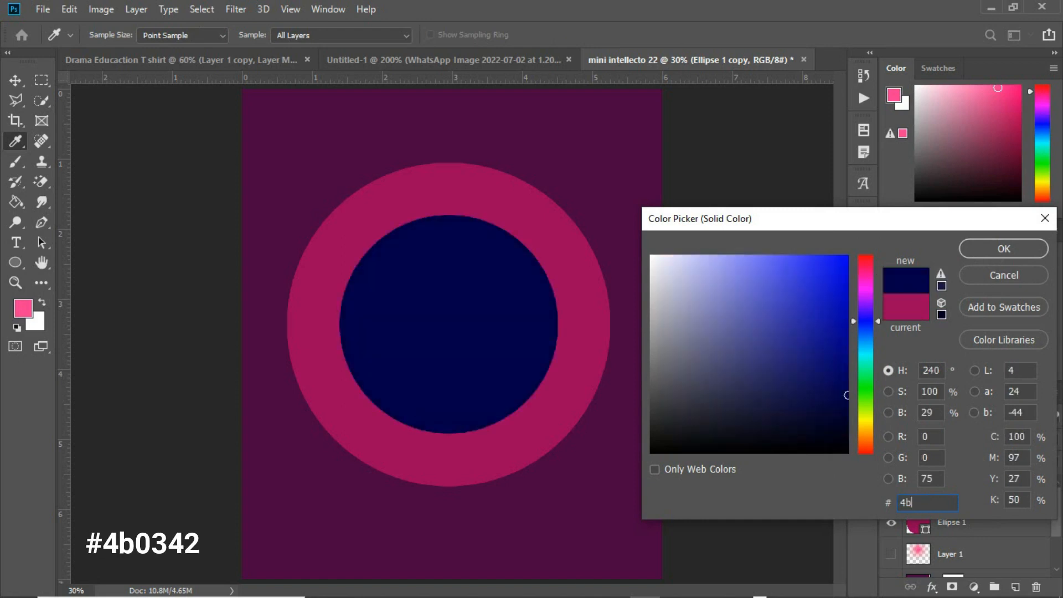
pyautogui.write('034')
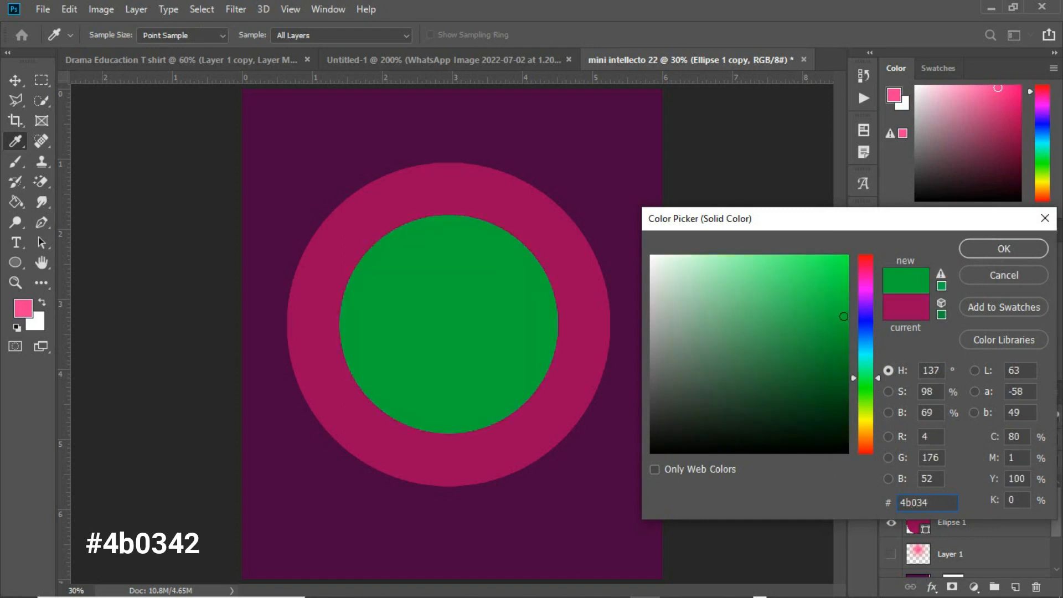
pyautogui.write('2')
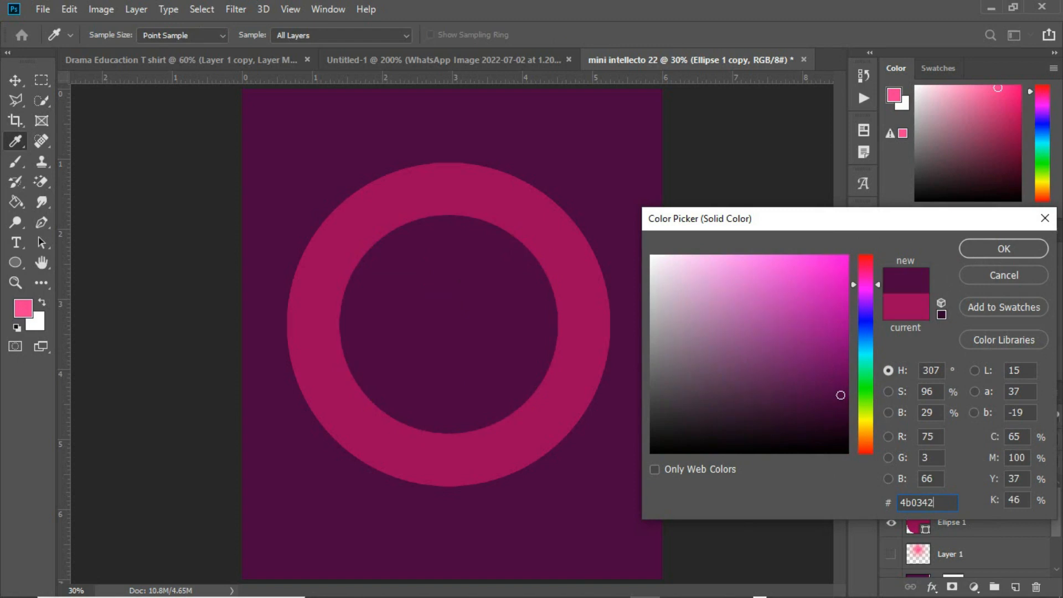
pyautogui.click(1003, 248)
pyautogui.press('v')
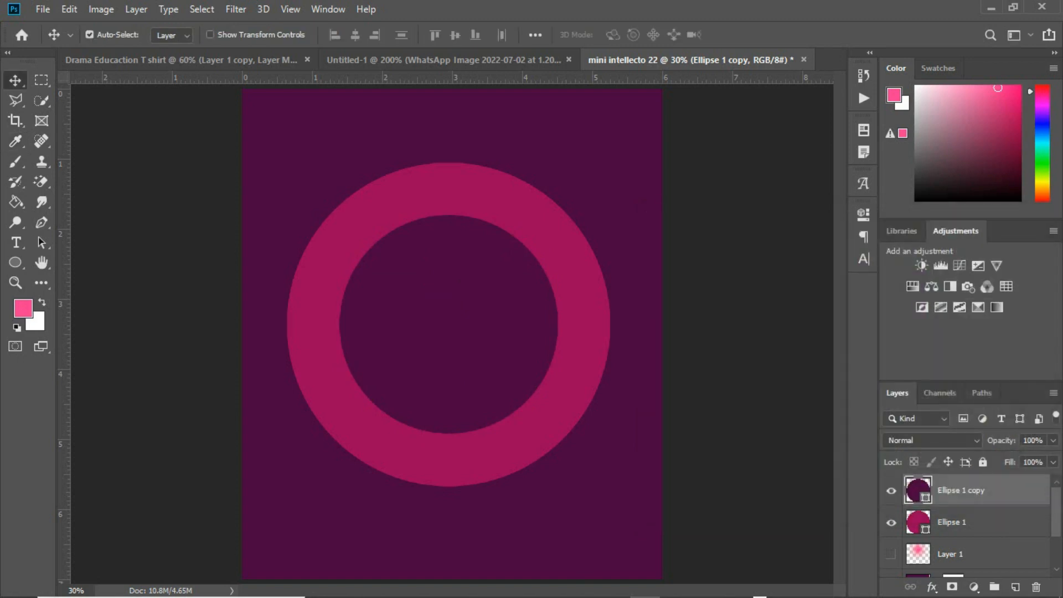
# Group the two circle layers and name the group "shape"
pyautogui.keyDown('shift'); pyautogui.click(963, 522); pyautogui.keyUp('shift')
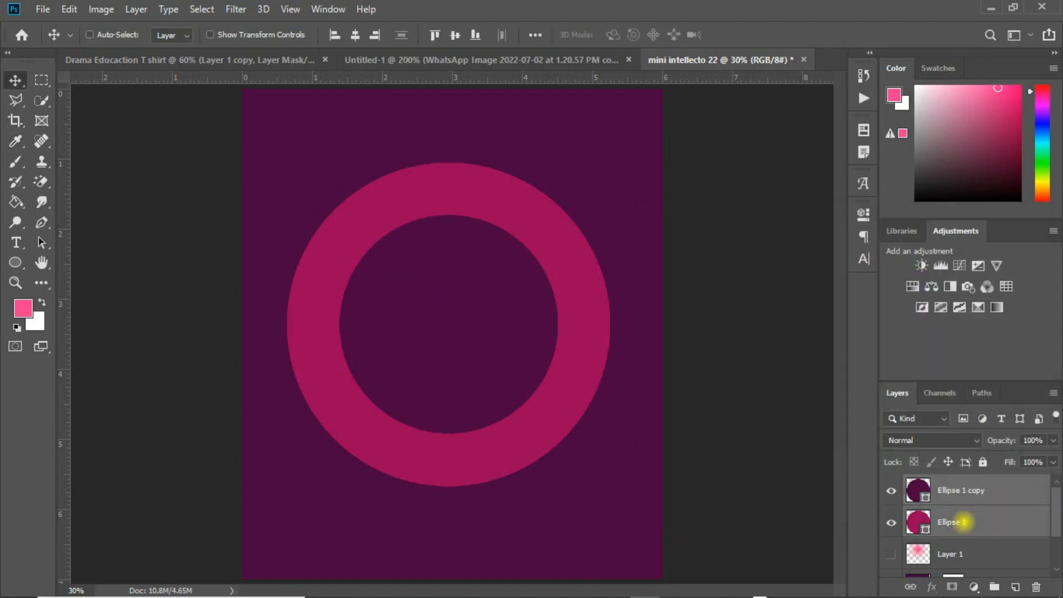
pyautogui.hotkey('ctrl', 'g')
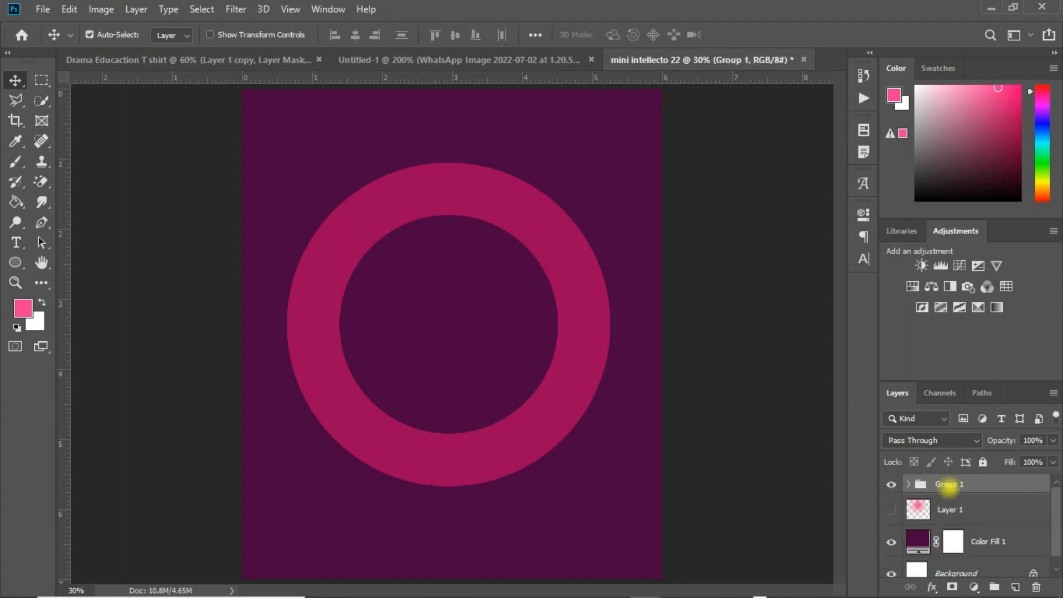
pyautogui.doubleClick(947, 485)
pyautogui.write('shape')
pyautogui.press('Return')
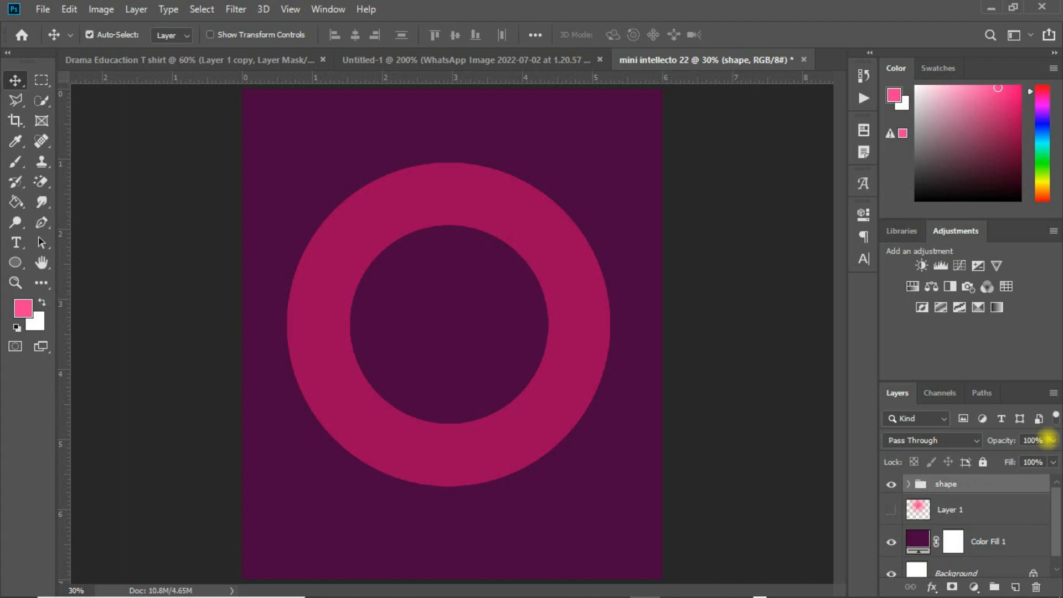
# Set the shape group's opacity to 40% and move the ring so it runs off the canvas's left edge
pyautogui.click(1052, 441)
pyautogui.moveTo(1051, 458); pyautogui.dragTo(999, 459)
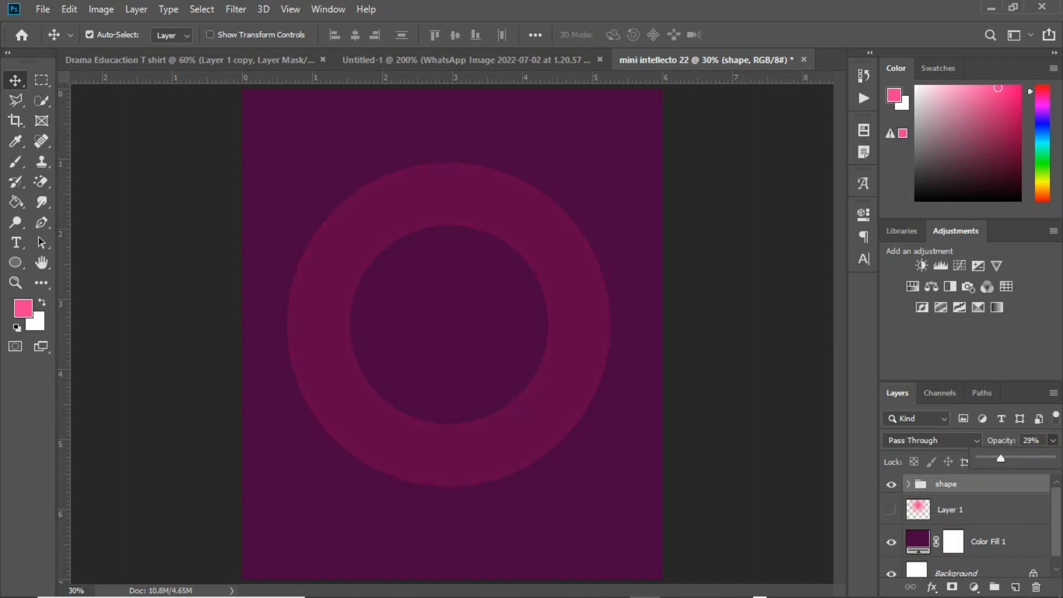
pyautogui.moveTo(1002, 459); pyautogui.dragTo(1008, 459)
pyautogui.click(941, 484)
pyautogui.moveTo(451, 323); pyautogui.dragTo(363, 349)
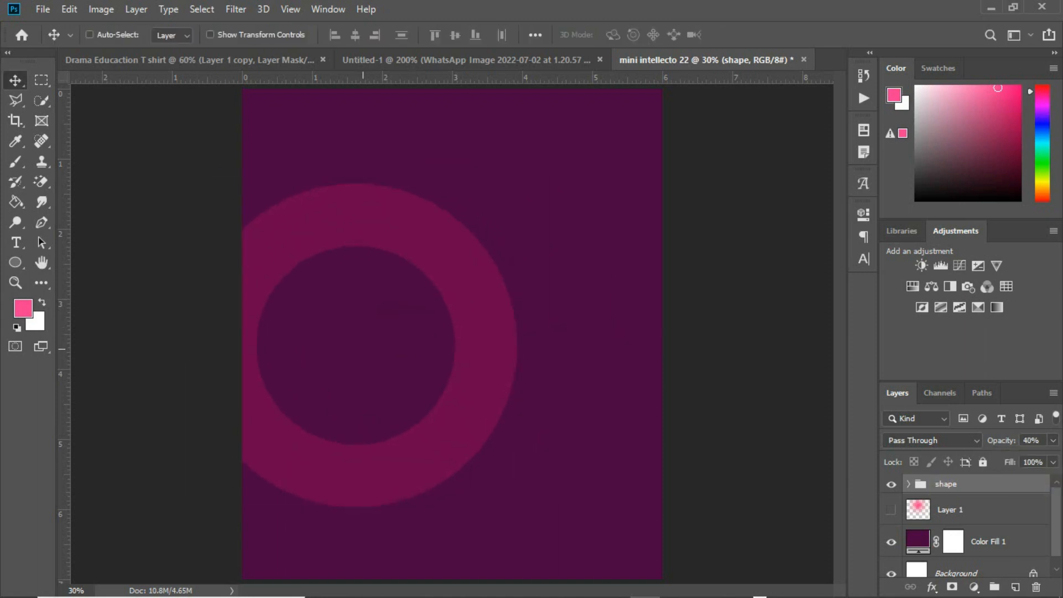
# Duplicate the ring group and place a smaller copy partly off the canvas's bottom-right corner
pyautogui.hotkey('ctrl', 'j')
pyautogui.hotkey('ctrl', 't')
pyautogui.moveTo(517, 182); pyautogui.dragTo(725, 452)
pyautogui.press('Return')
# In the copied group, place the dark circle beneath the pink one and resize both so the dark circle is larger
pyautogui.click(908, 484)
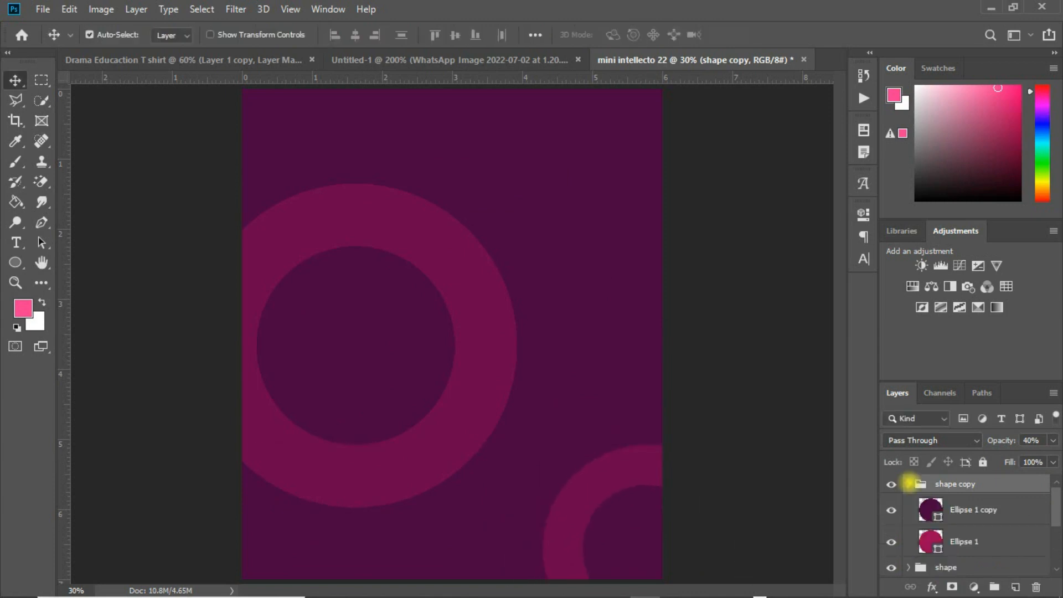
pyautogui.moveTo(963, 509); pyautogui.dragTo(963, 554)
pyautogui.hotkey('ctrl', 't')
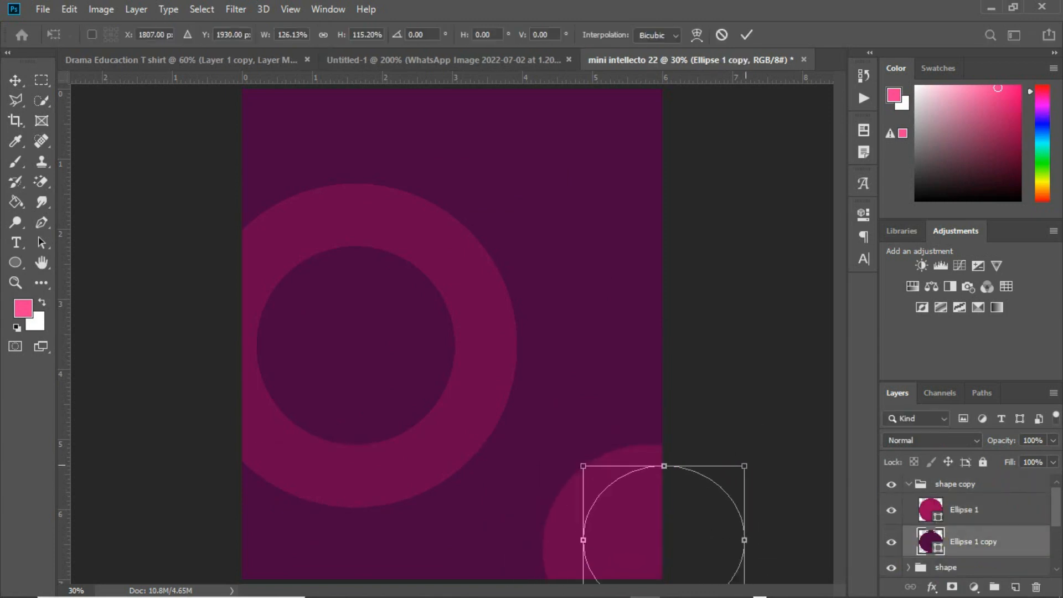
pyautogui.moveTo(744, 466); pyautogui.dragTo(714, 482)
pyautogui.press('Return')
pyautogui.click(964, 509)
pyautogui.hotkey('ctrl', 't')
pyautogui.press('Return')
# Move the copied ring group upward along the canvas's right edge
pyautogui.click(908, 484)
pyautogui.hotkey('ctrl', 't')
pyautogui.moveTo(642, 553); pyautogui.dragTo(613, 476)
pyautogui.press('Return')
pyautogui.click(581, 548)
pyautogui.click(908, 483)
pyautogui.click(908, 483)
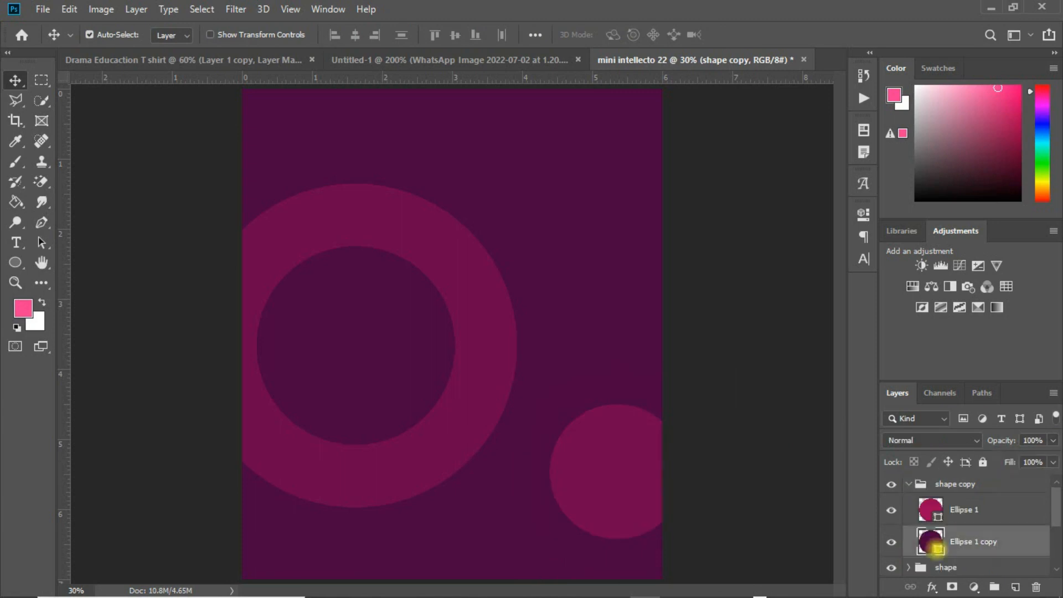
# Recolour the dark circle in the copied group to a darker purple
pyautogui.doubleClick(930, 540)
pyautogui.click(835, 416)
pyautogui.press('Return')
# Move the copied ring group down into the canvas's bottom-right corner and set its opacity to 45%
pyautogui.click(908, 483)
pyautogui.hotkey('ctrl', 't')
pyautogui.moveTo(598, 423); pyautogui.dragTo(625, 490)
pyautogui.press('Return')
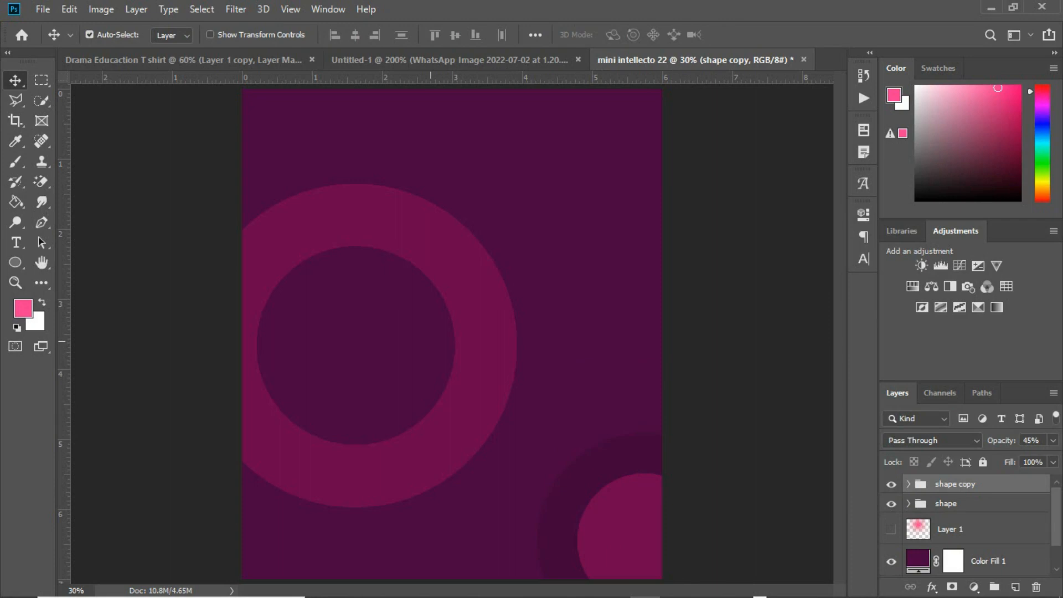
# Move the pink glow layer above both ring groups and make it visible
pyautogui.click(891, 529)
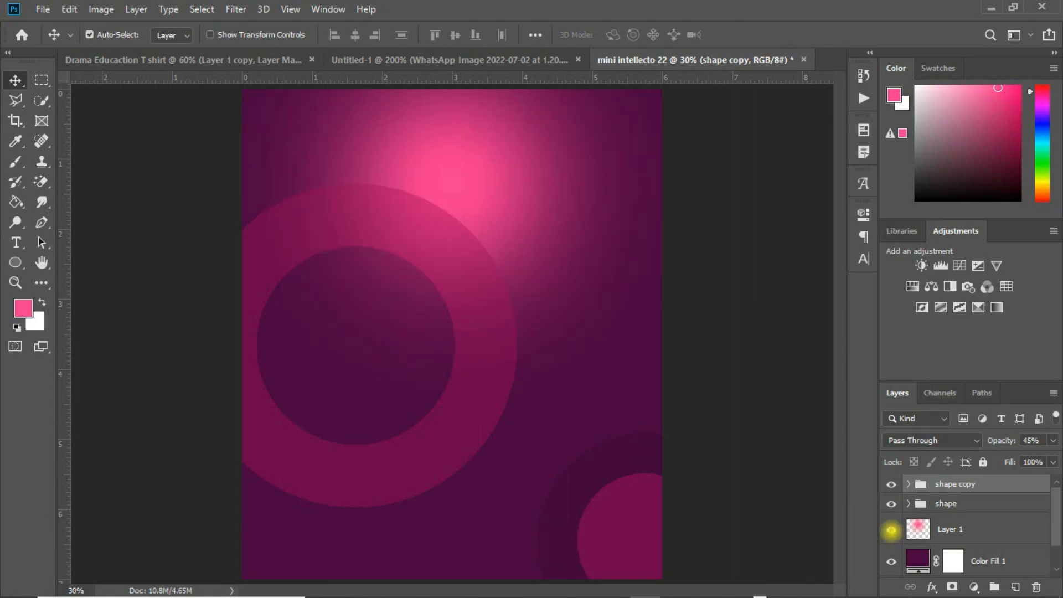
pyautogui.click(891, 530)
pyautogui.moveTo(935, 529); pyautogui.dragTo(945, 487)
pyautogui.click(893, 496)
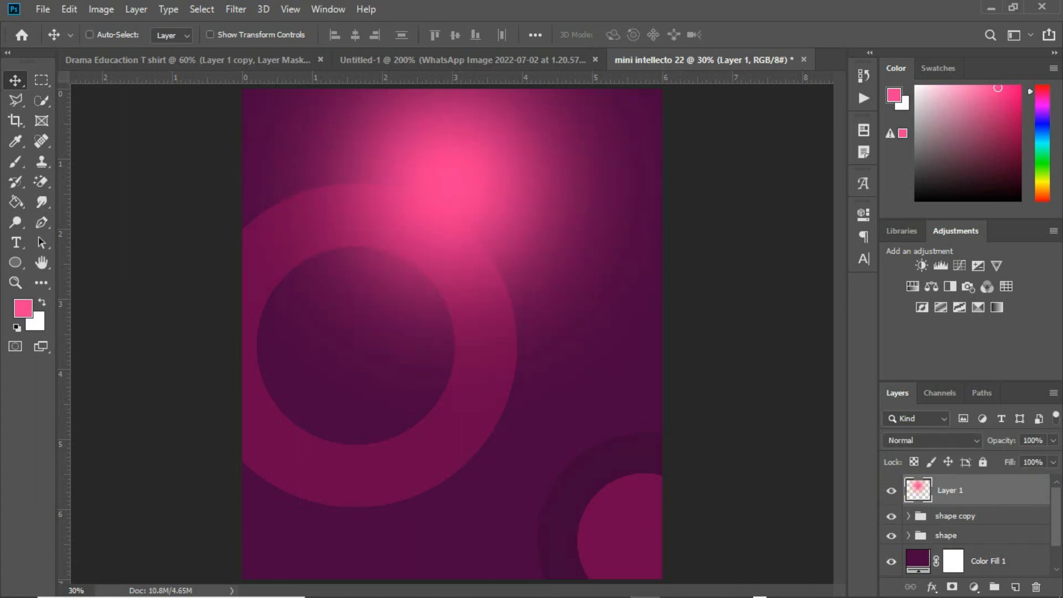
# Enlarge the pink glow about its centre to about 113%
pyautogui.hotkey('ctrl', 't')
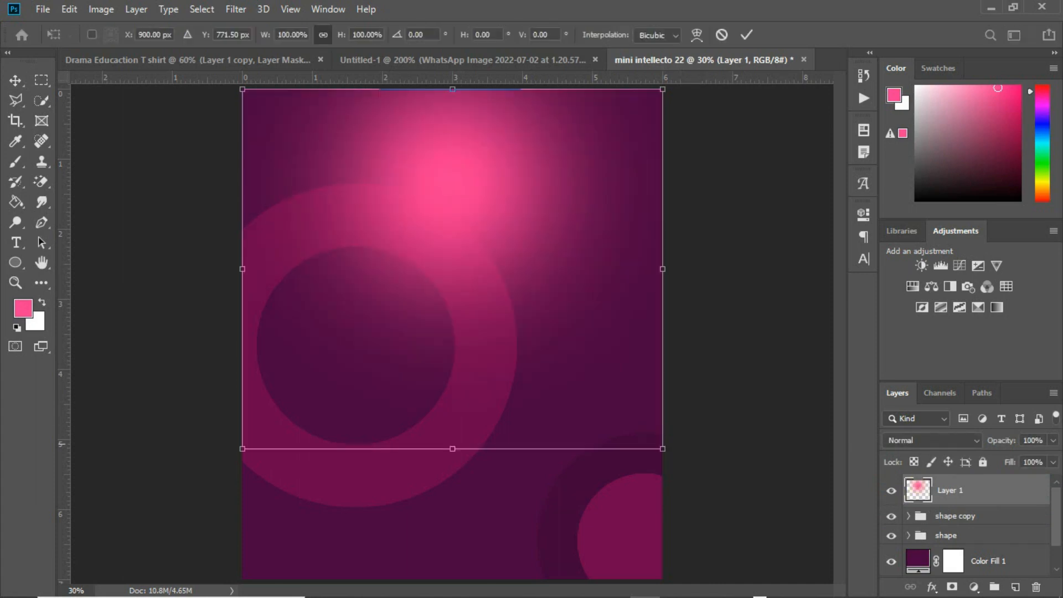
pyautogui.moveTo(663, 449); pyautogui.dragTo(689, 473)
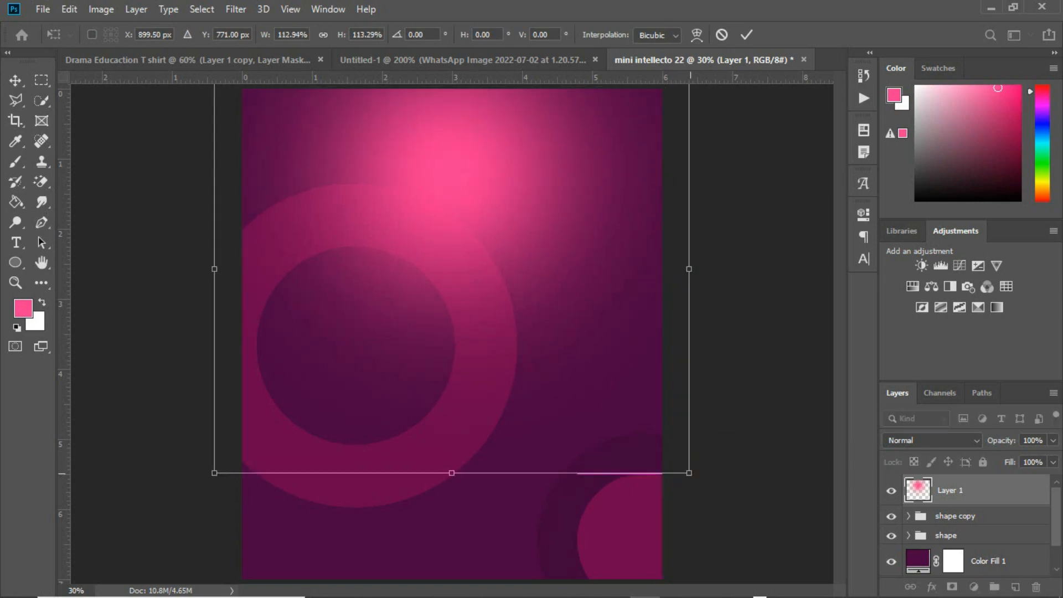
pyautogui.press('Return')
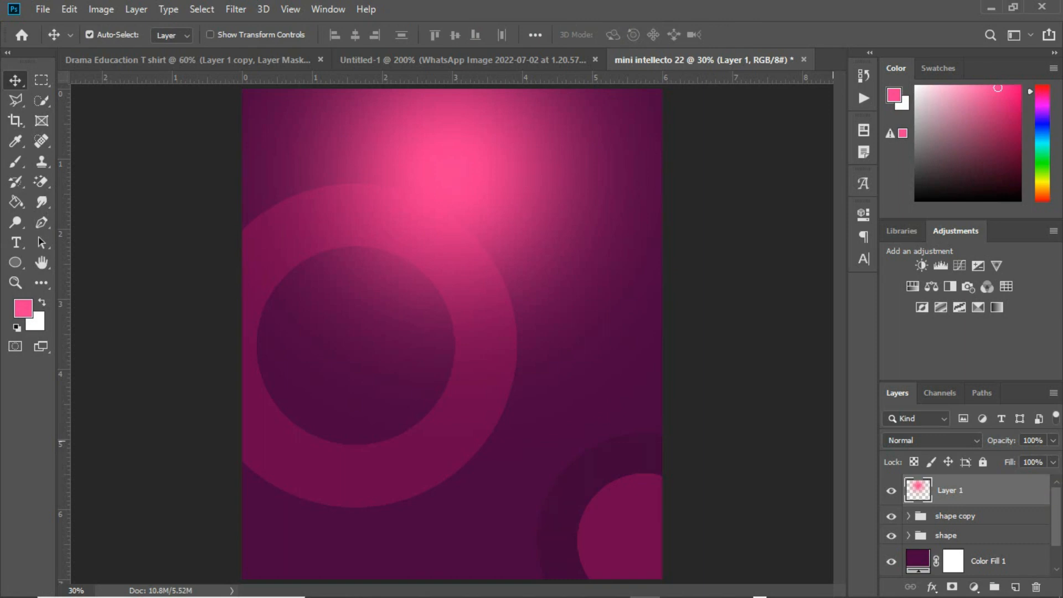
# Place the Advice-when- concert photo from the SD-UBIDS folder across the canvas's upper part, scaled to about 55%
pyautogui.moveTo(395, 581)
pyautogui.click(267, 526)
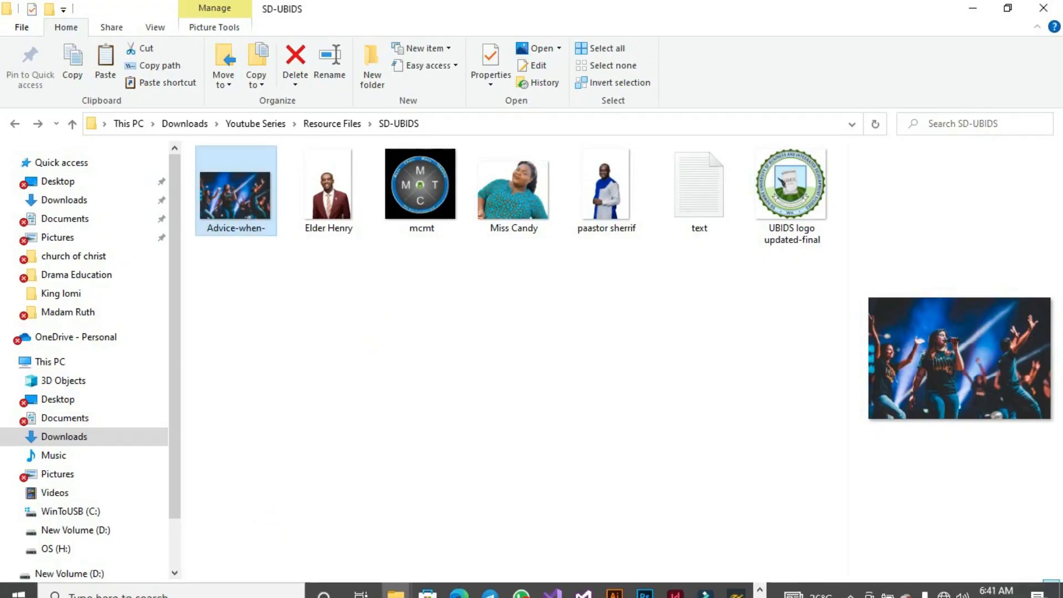
pyautogui.moveTo(237, 213); pyautogui.dragTo(513, 275)
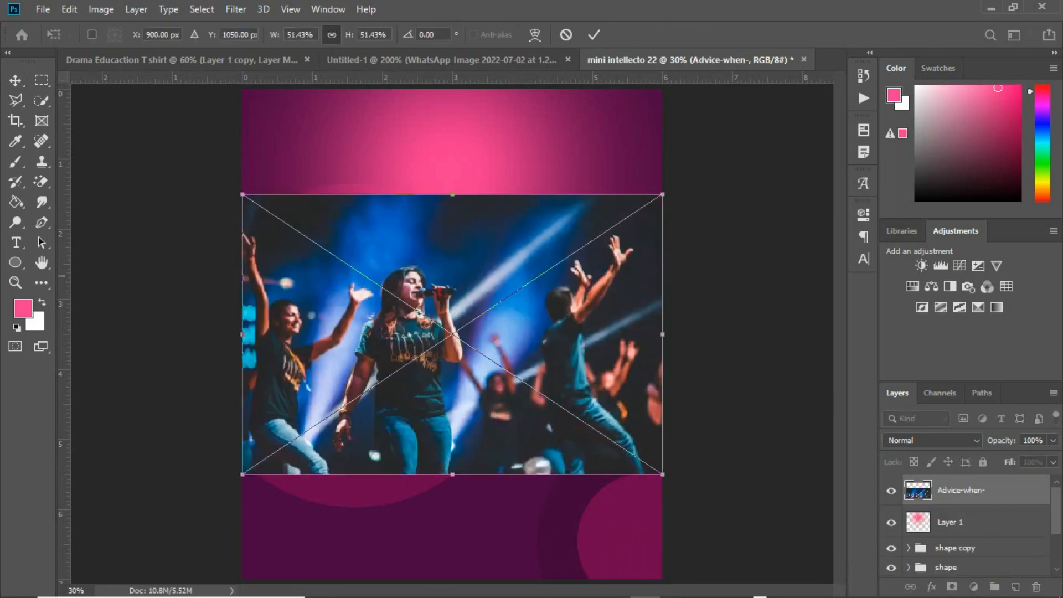
pyautogui.moveTo(557, 315); pyautogui.dragTo(562, 201)
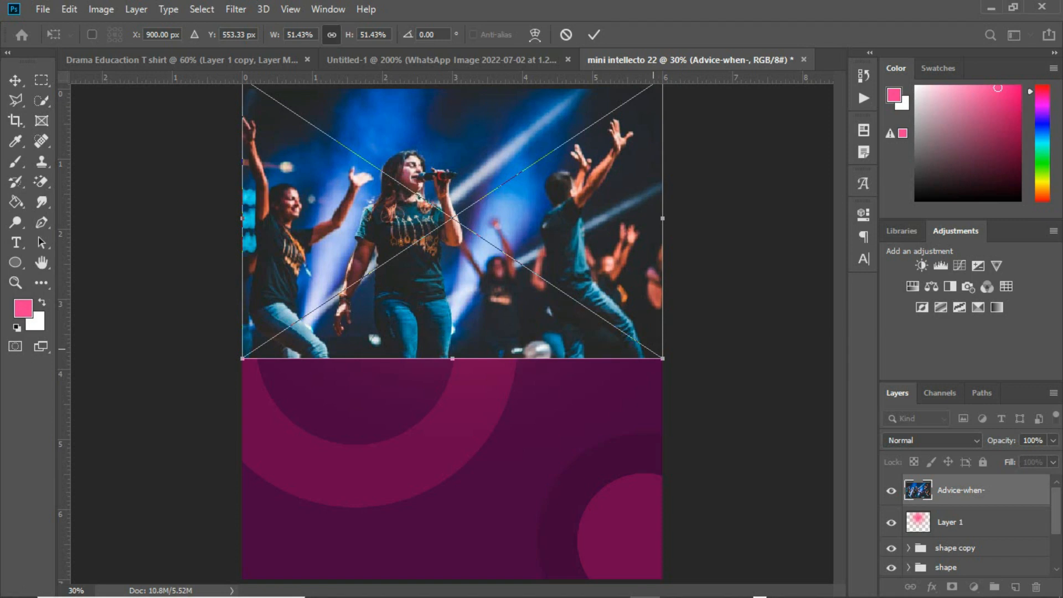
pyautogui.moveTo(663, 358); pyautogui.dragTo(677, 367)
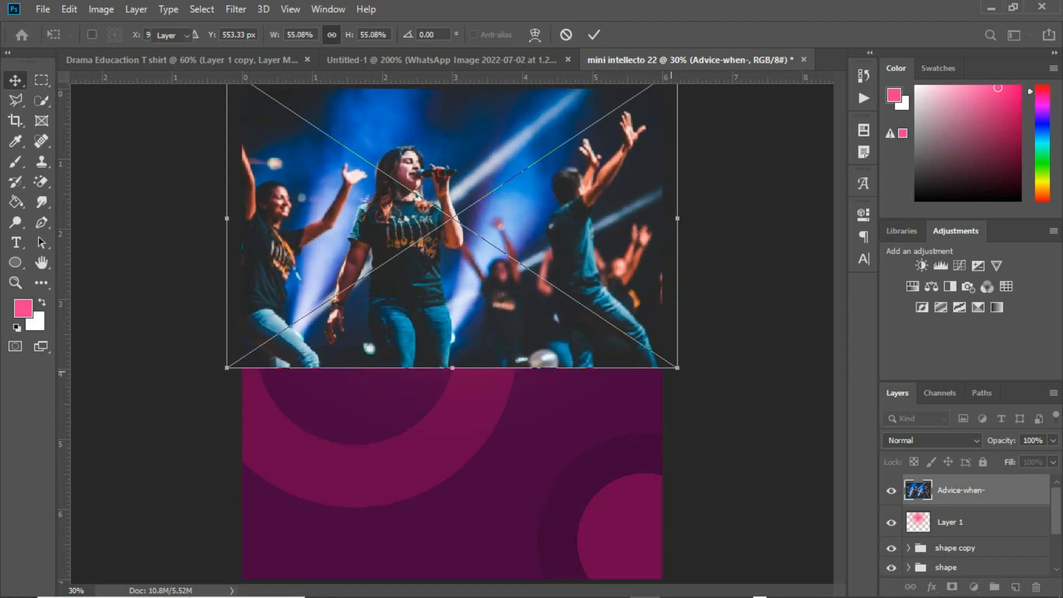
pyautogui.press('Return')
pyautogui.moveTo(633, 274); pyautogui.dragTo(630, 287)
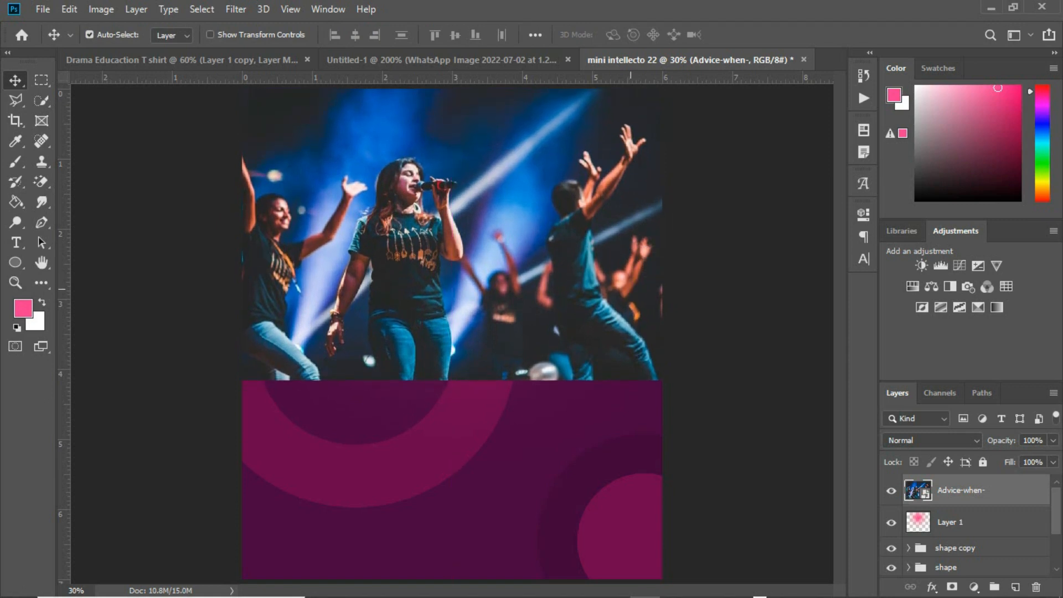
# Move the concert photo layer below the pink glow layer and set its blend mode to Soft Light
pyautogui.click(962, 490)
pyautogui.moveTo(962, 489); pyautogui.dragTo(939, 530)
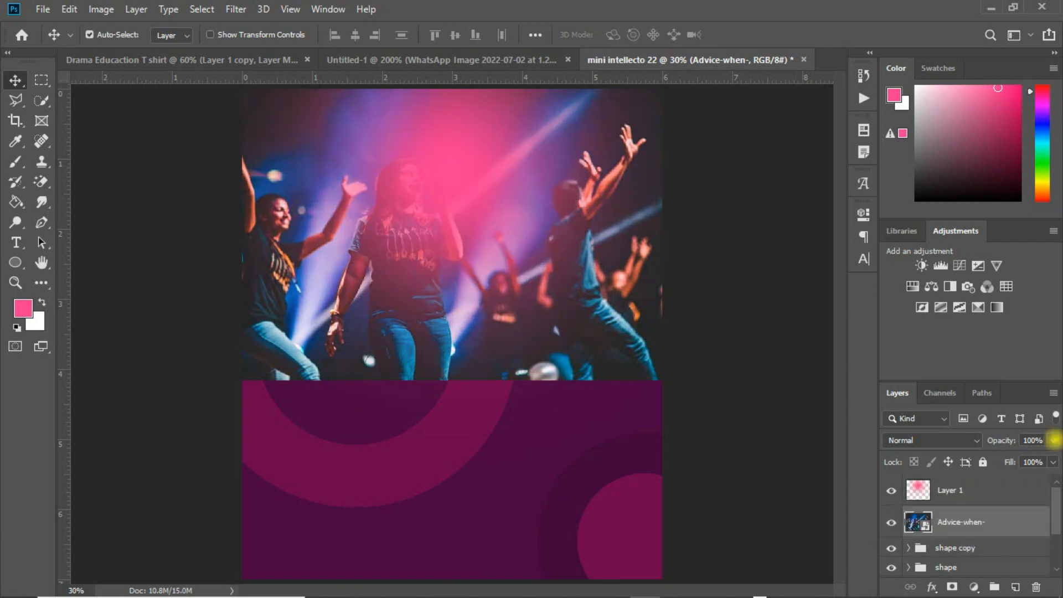
pyautogui.click(1054, 440)
pyautogui.click(1054, 440)
pyautogui.click(975, 439)
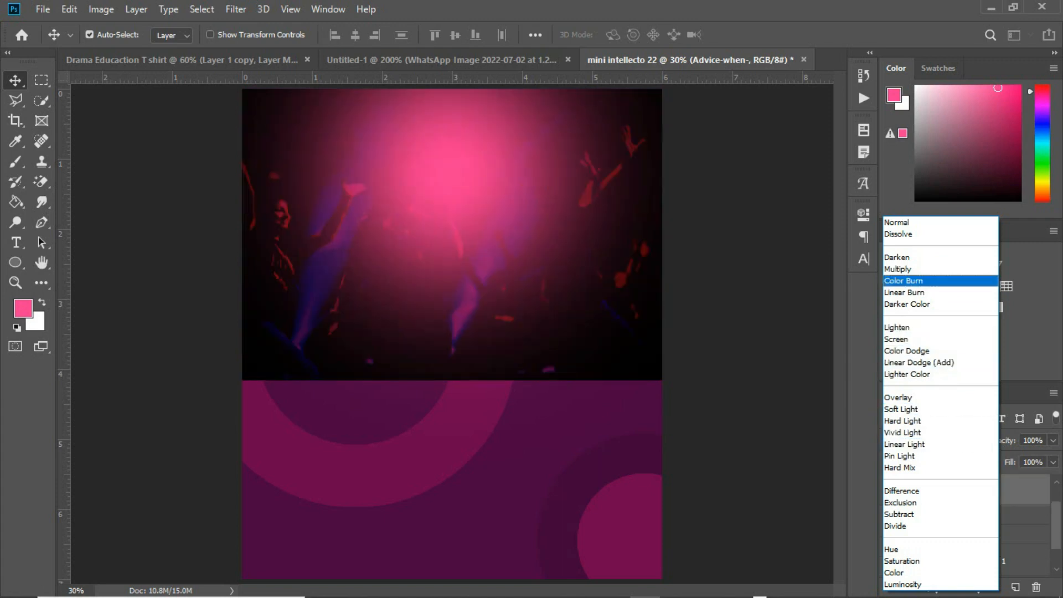
pyautogui.click(920, 408)
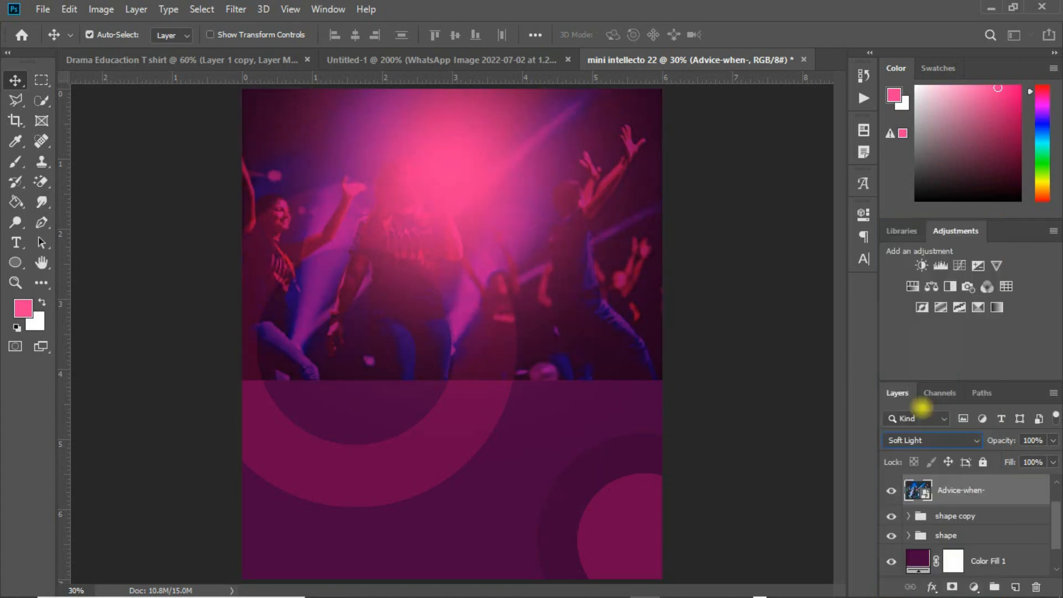
# Lower the concert photo layer's opacity to 35%
pyautogui.click(1053, 440)
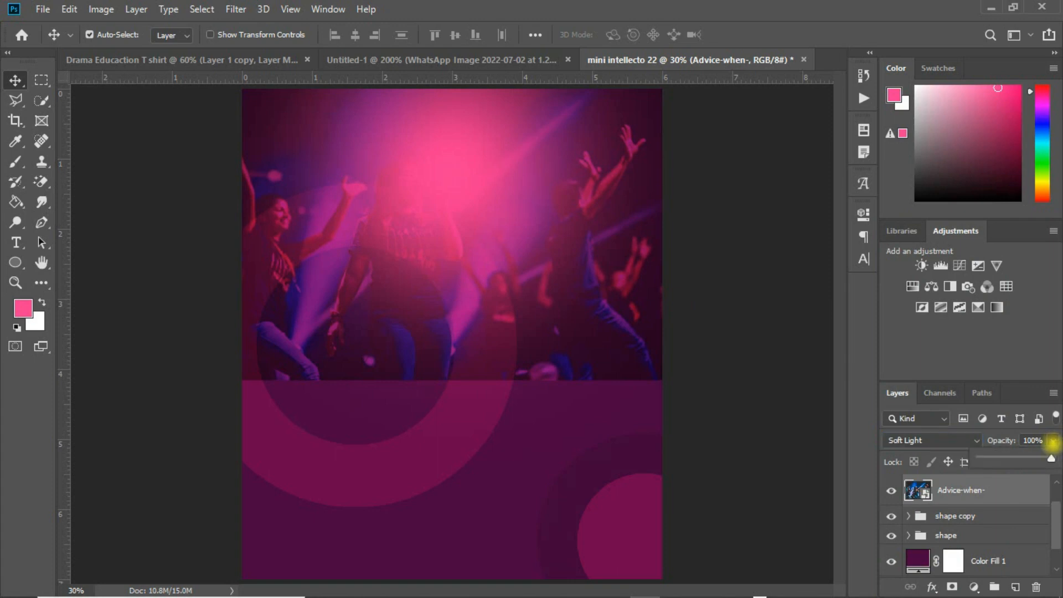
pyautogui.moveTo(1053, 459); pyautogui.dragTo(1002, 458)
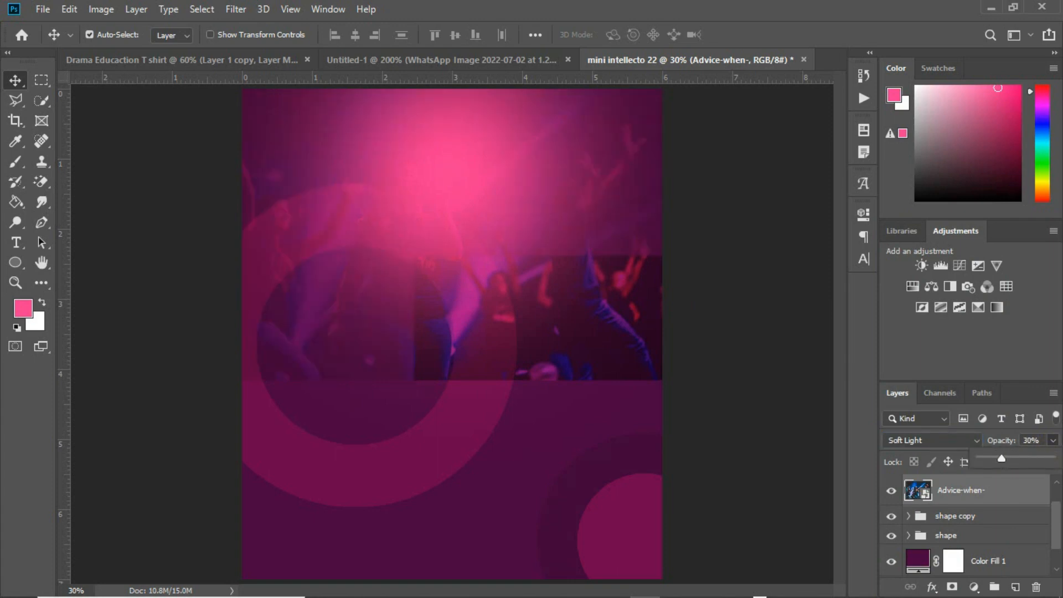
pyautogui.moveTo(1004, 458); pyautogui.dragTo(1004, 459)
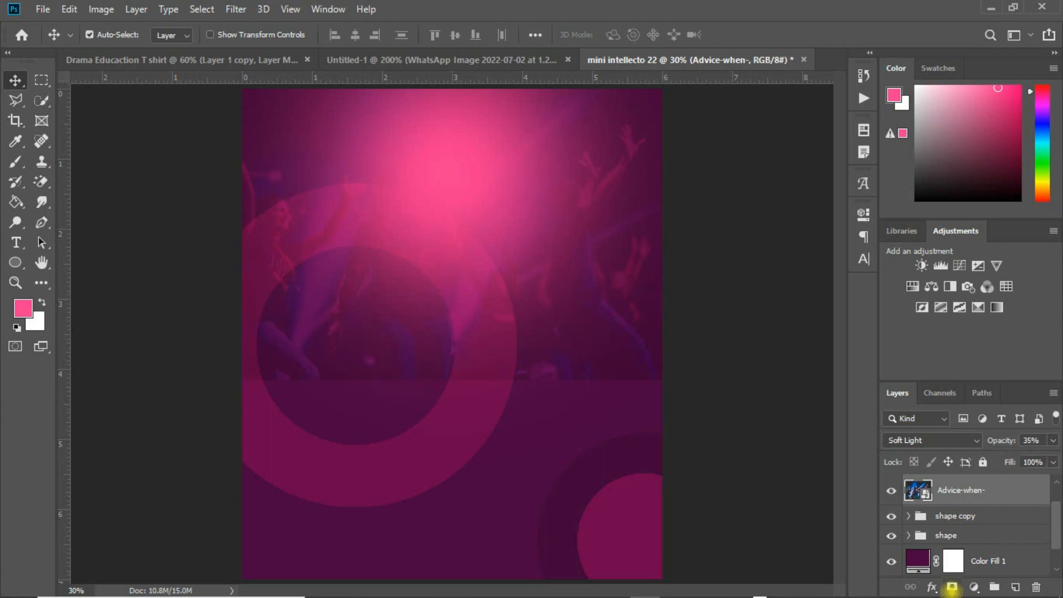
# Add a layer mask to the concert photo and fade out its lower edge with a smaller soft black brush
pyautogui.click(952, 586)
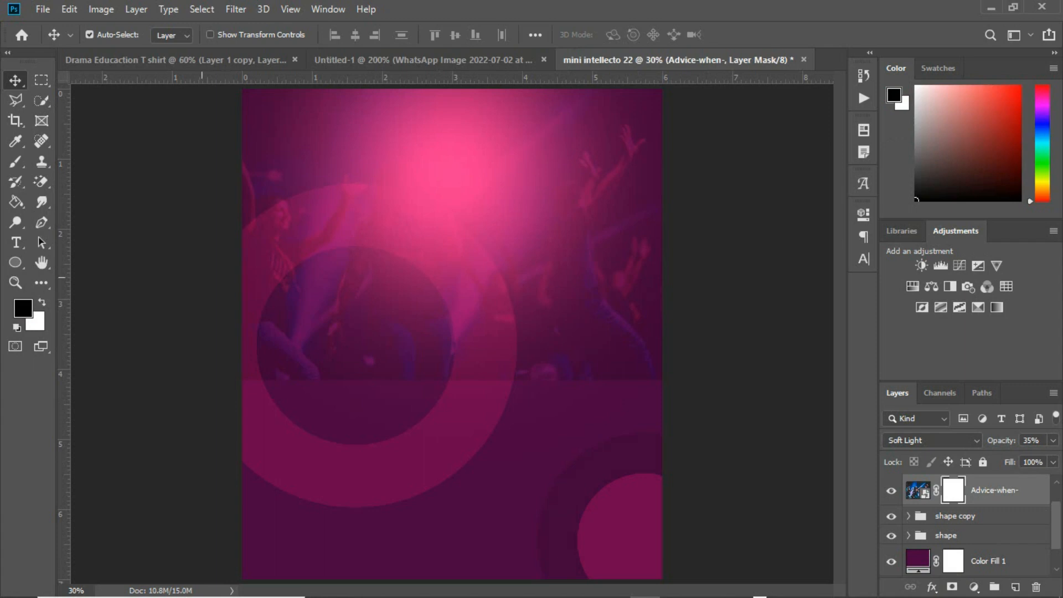
pyautogui.press('b')
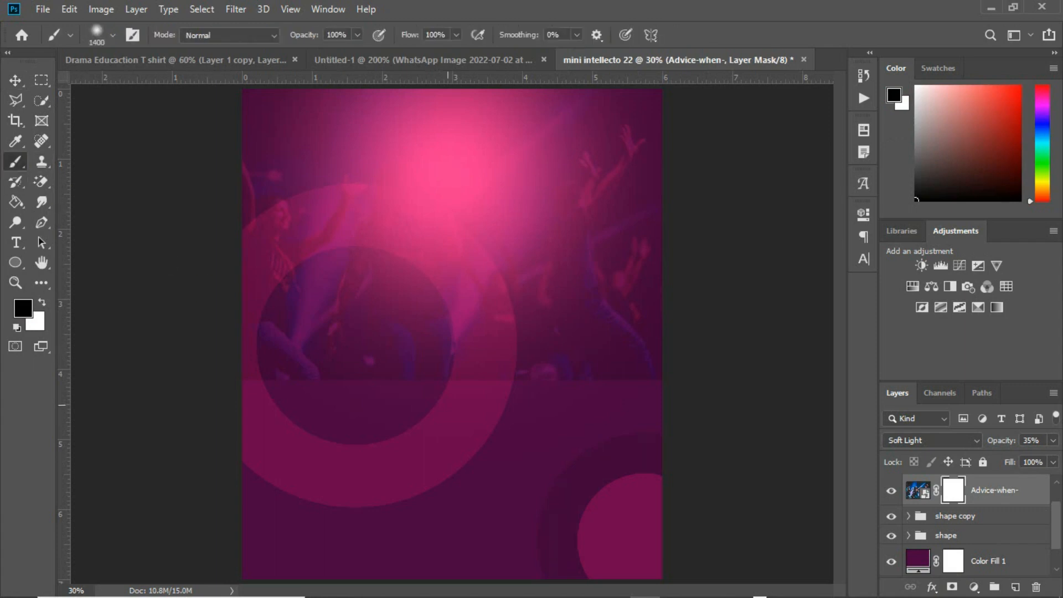
pyautogui.press('[')
pyautogui.press('[')
pyautogui.press('[')
pyautogui.moveTo(673, 389); pyautogui.dragTo(314, 387)
pyautogui.moveTo(218, 389); pyautogui.dragTo(251, 409)
pyautogui.moveTo(235, 364)
pyautogui.mouseDown()
pyautogui.moveTo(297, 392)
pyautogui.moveTo(284, 379)
pyautogui.moveTo(332, 382)
pyautogui.mouseUp()
pyautogui.click(17, 78)
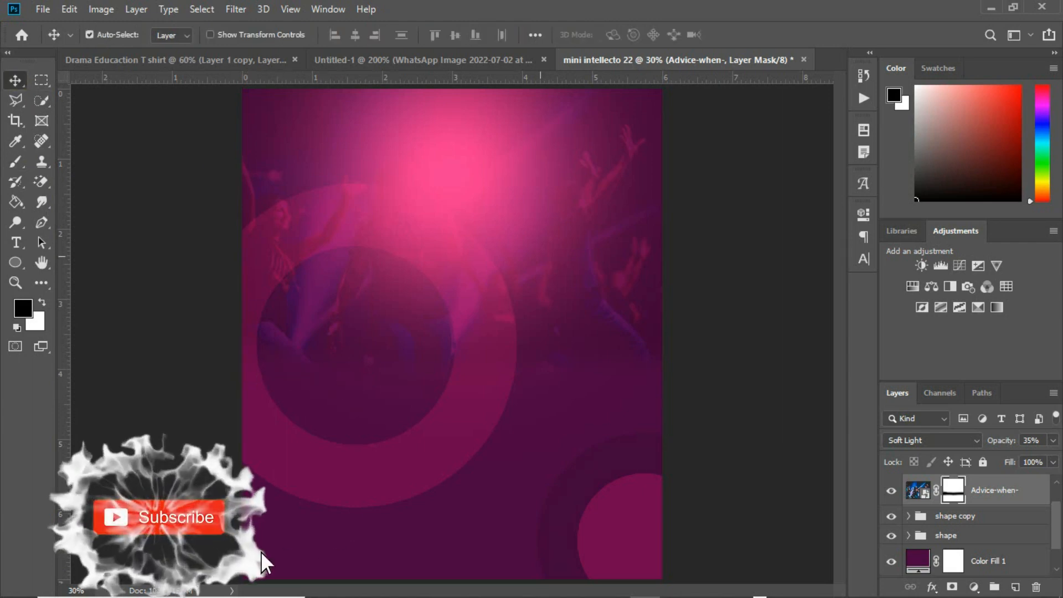
pyautogui.click(480, 152)
pyautogui.moveTo(479, 150); pyautogui.dragTo(481, 103)
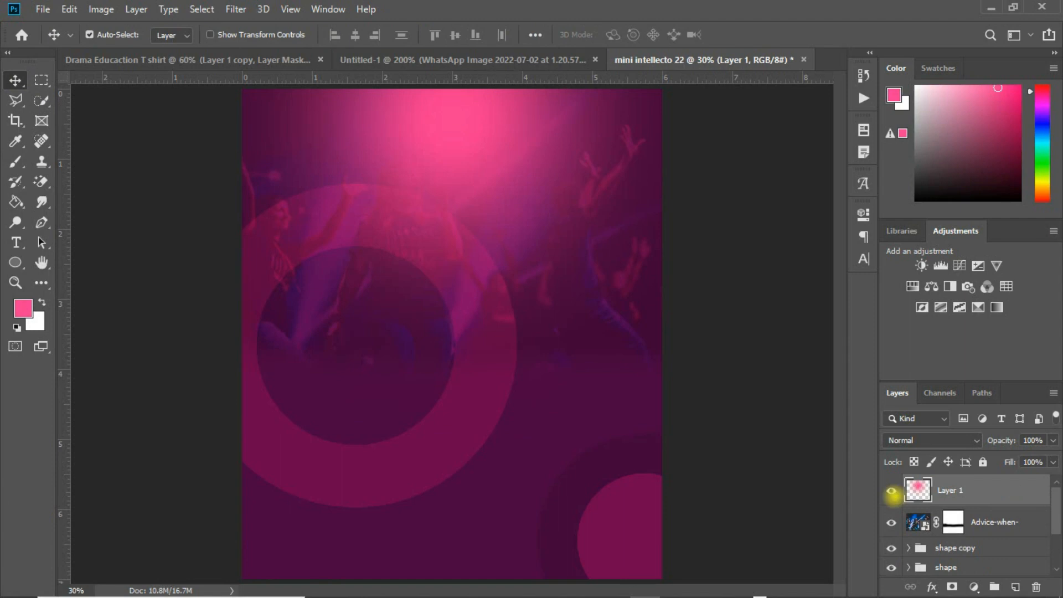
pyautogui.click(892, 491)
pyautogui.click(891, 491)
pyautogui.hotkey('ctrl', ',')
pyautogui.hotkey('ctrl', ',')
pyautogui.hotkey('ctrl', 'z')
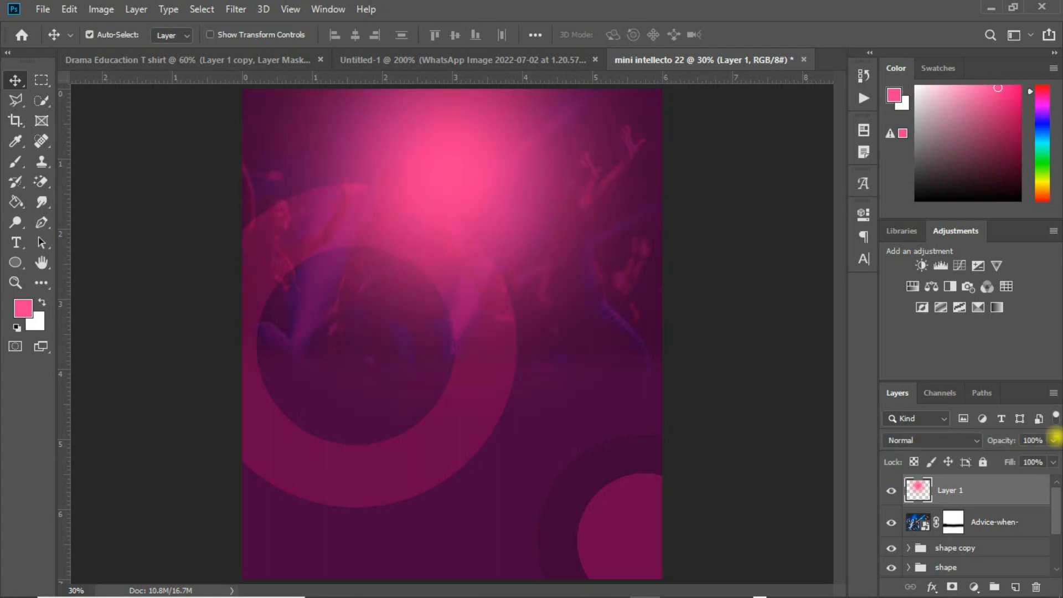
# Reduce the pink glow layer's opacity to 63%
pyautogui.click(1053, 440)
pyautogui.moveTo(1052, 458); pyautogui.dragTo(1020, 459)
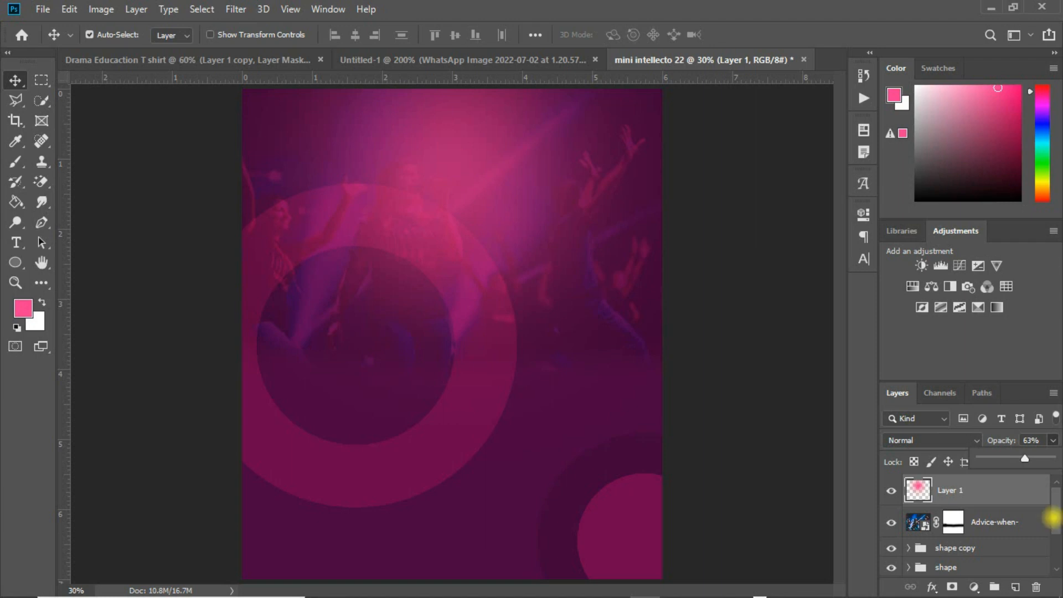
# Group all layers from the pink glow down to the purple colour fill and name the group "background"
pyautogui.scroll(-3, 1052, 517)
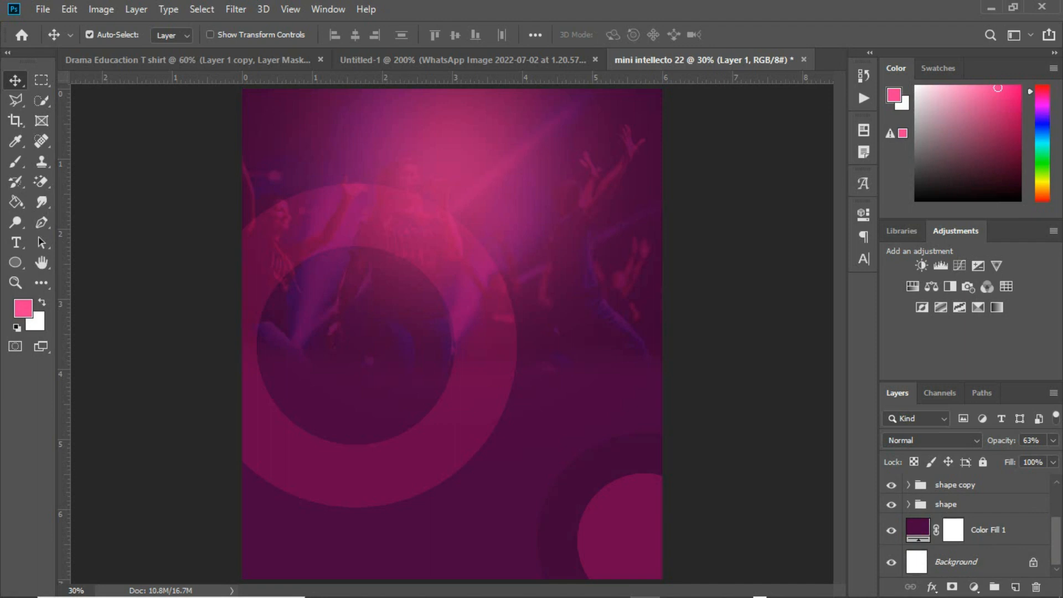
pyautogui.keyDown('shift'); pyautogui.click(987, 531); pyautogui.keyUp('shift')
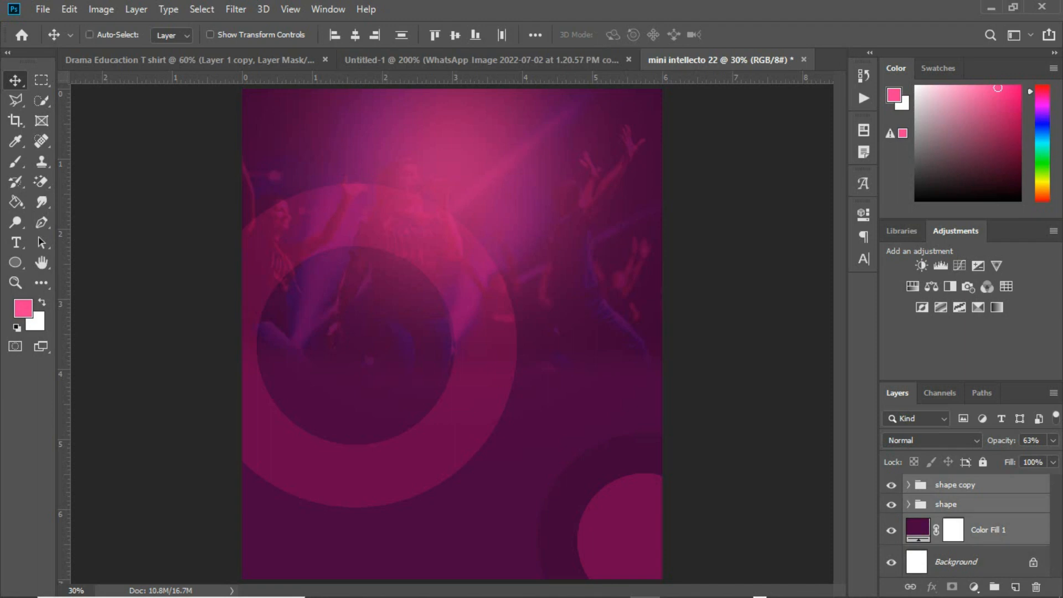
pyautogui.hotkey('ctrl', 'g')
pyautogui.doubleClick(945, 484)
pyautogui.write('background')
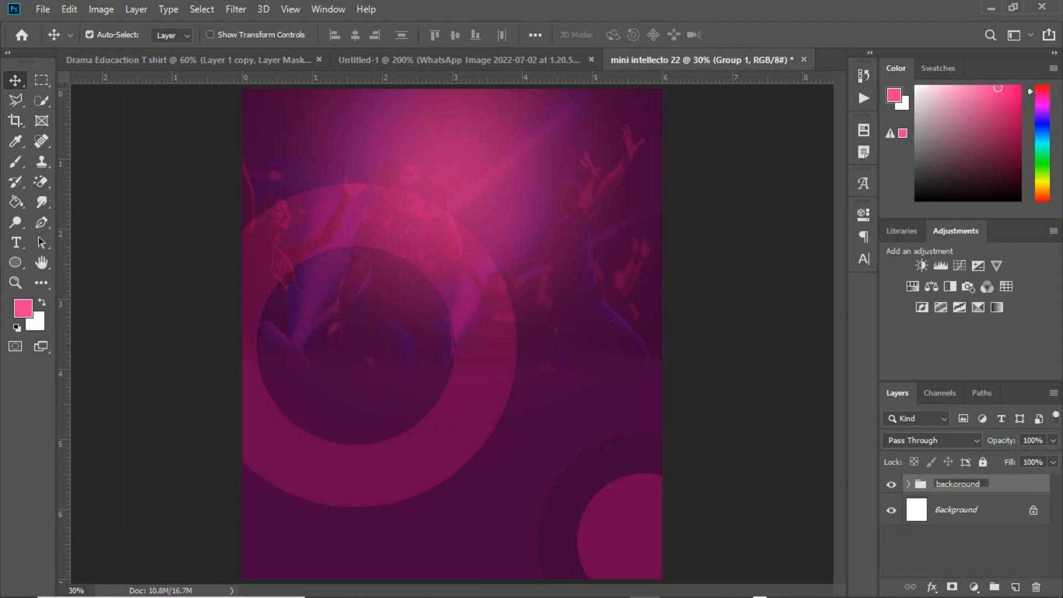
pyautogui.press('Return')
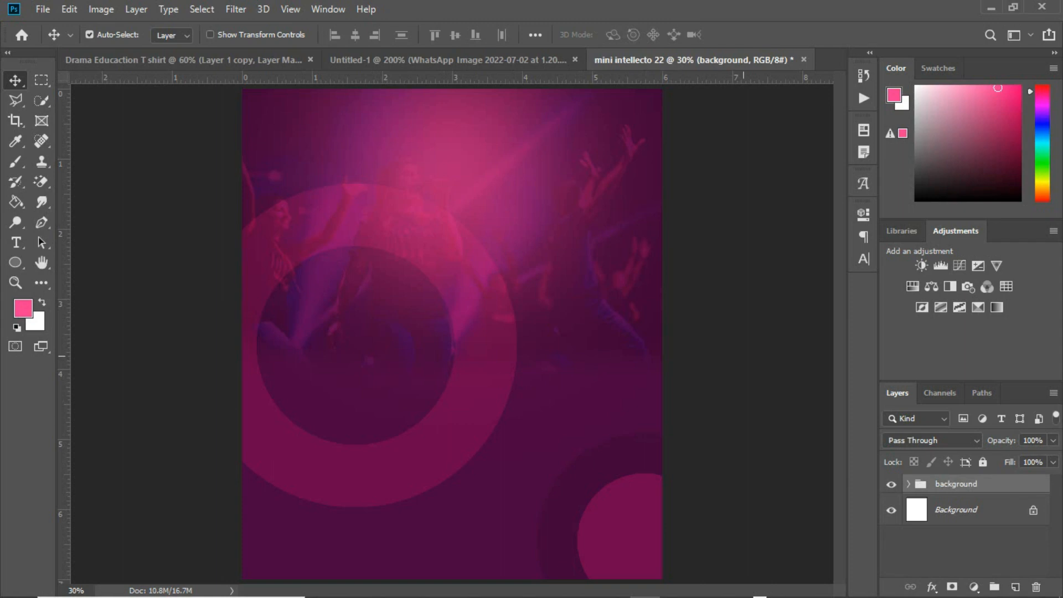
# Bring the mcmt and UBIDS logo updated-final images from the SD-UBIDS folder into the flyer
pyautogui.moveTo(395, 582)
pyautogui.click(289, 534)
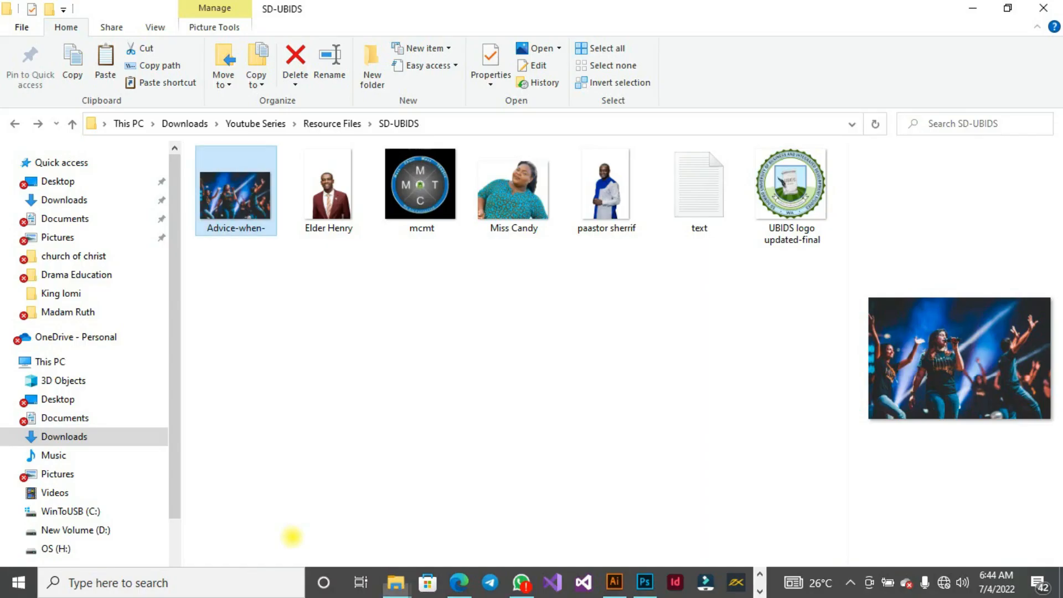
pyautogui.click(420, 188)
pyautogui.keyDown('ctrl'); pyautogui.click(765, 196); pyautogui.keyUp('ctrl')
pyautogui.moveTo(765, 196); pyautogui.dragTo(661, 584)
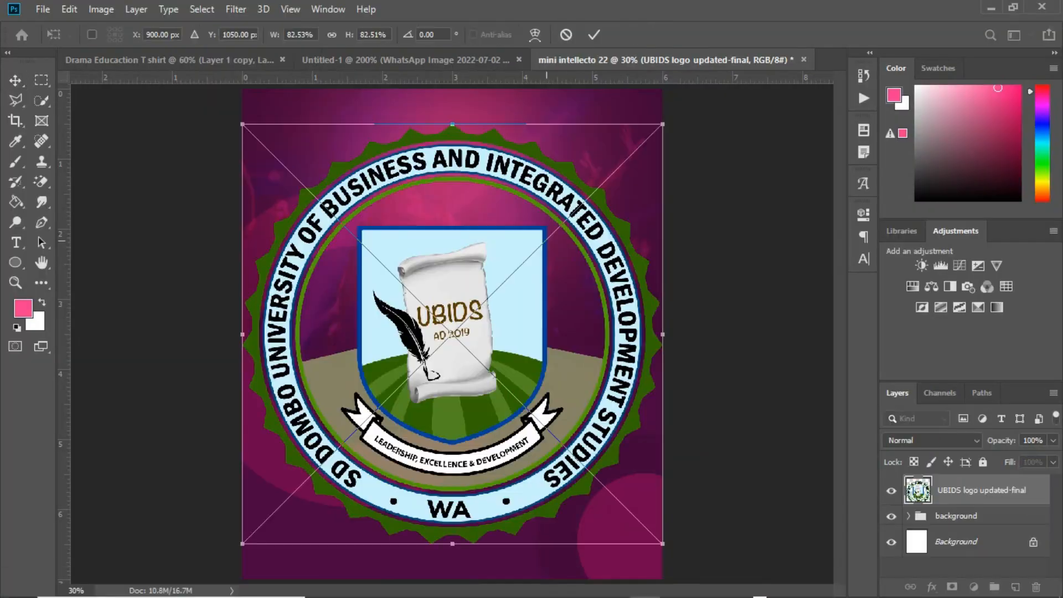
# Scale both logos down to small badges and set them side by side at the canvas's top centre
pyautogui.moveTo(664, 122); pyautogui.dragTo(459, 326)
pyautogui.press('Return')
pyautogui.moveTo(663, 123); pyautogui.dragTo(481, 107)
pyautogui.press('Return')
pyautogui.hotkey('ctrl', 't')
pyautogui.press('Return')
pyautogui.keyDown('ctrl'); pyautogui.click(465, 119); pyautogui.keyUp('ctrl')
pyautogui.moveTo(450, 106)
pyautogui.mouseDown()
pyautogui.moveTo(440, 107)
pyautogui.moveTo(465, 106)
pyautogui.mouseUp()
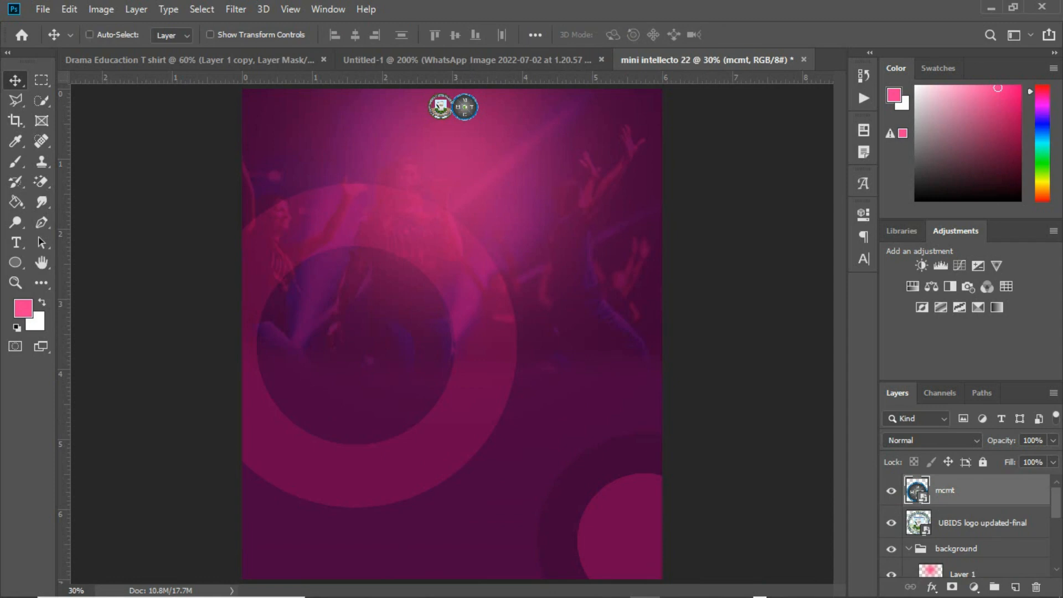
# Select both logos and nudge them slightly to the left together
pyautogui.keyDown('ctrl'); pyautogui.keyDown('shift'); pyautogui.click(440, 107); pyautogui.keyUp('shift'); pyautogui.keyUp('ctrl')
pyautogui.press('Left')
pyautogui.press('Left')
pyautogui.press('Left')
pyautogui.press('Left')
pyautogui.press('Left')
pyautogui.press('Left')
pyautogui.press('Left')
pyautogui.press('Left')
pyautogui.hotkey('shift', 'Left')
# Group the two logos and name the group "logo"
pyautogui.hotkey('ctrl', 'g')
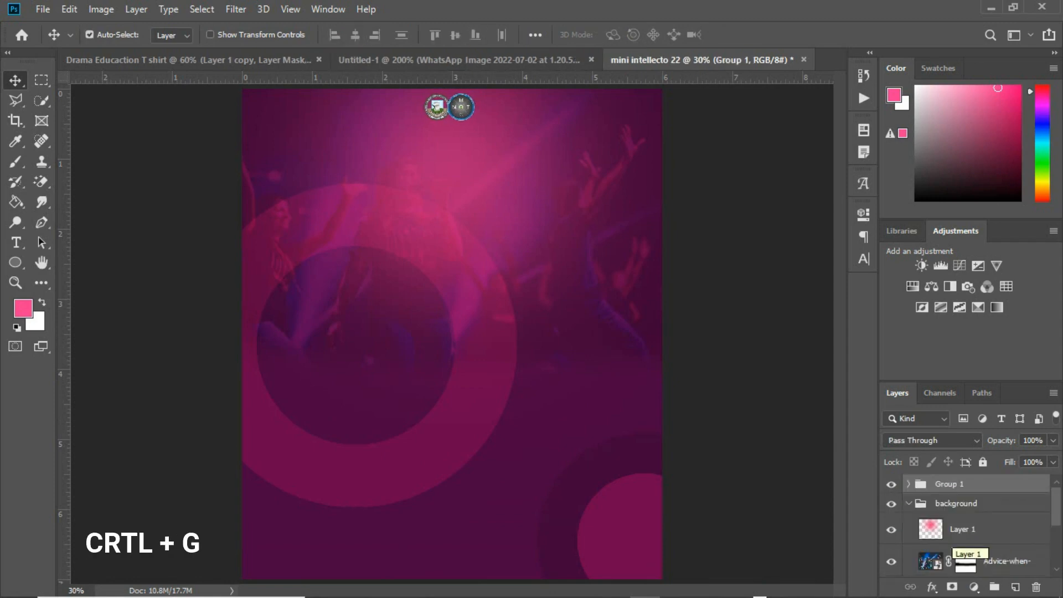
pyautogui.click(946, 484)
pyautogui.click(945, 484)
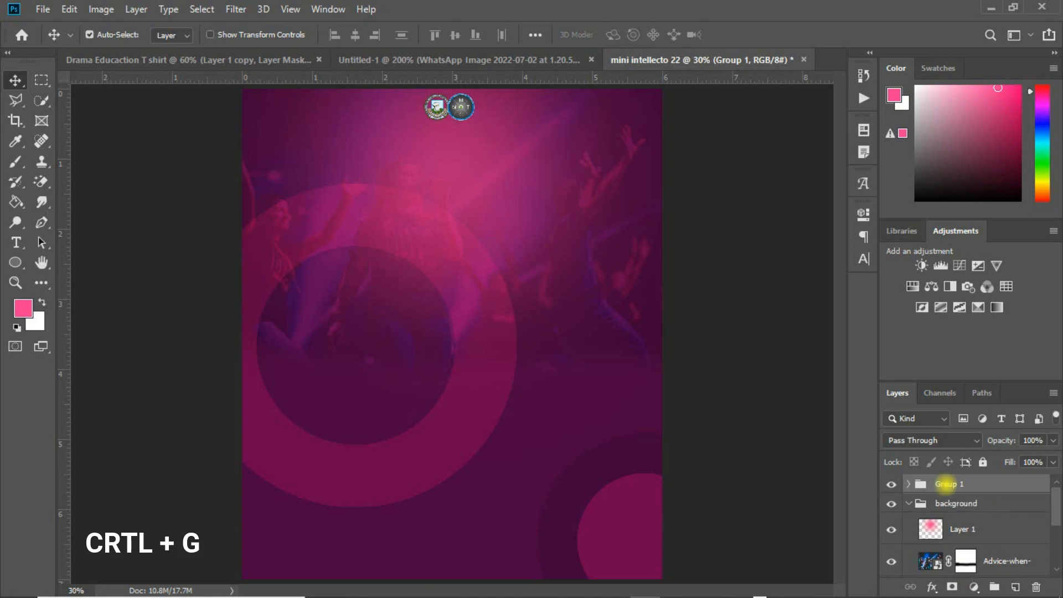
pyautogui.doubleClick(946, 485)
pyautogui.write('log')
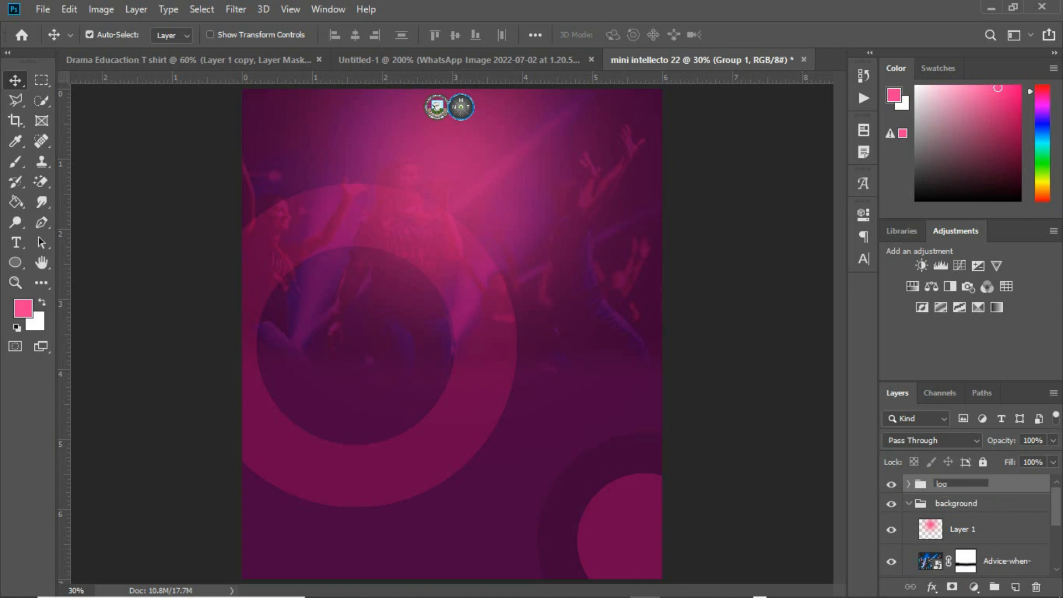
pyautogui.write('o')
# Collapse the background group and centre the logo group horizontally on the Background layer
pyautogui.click(909, 502)
pyautogui.click(909, 503)
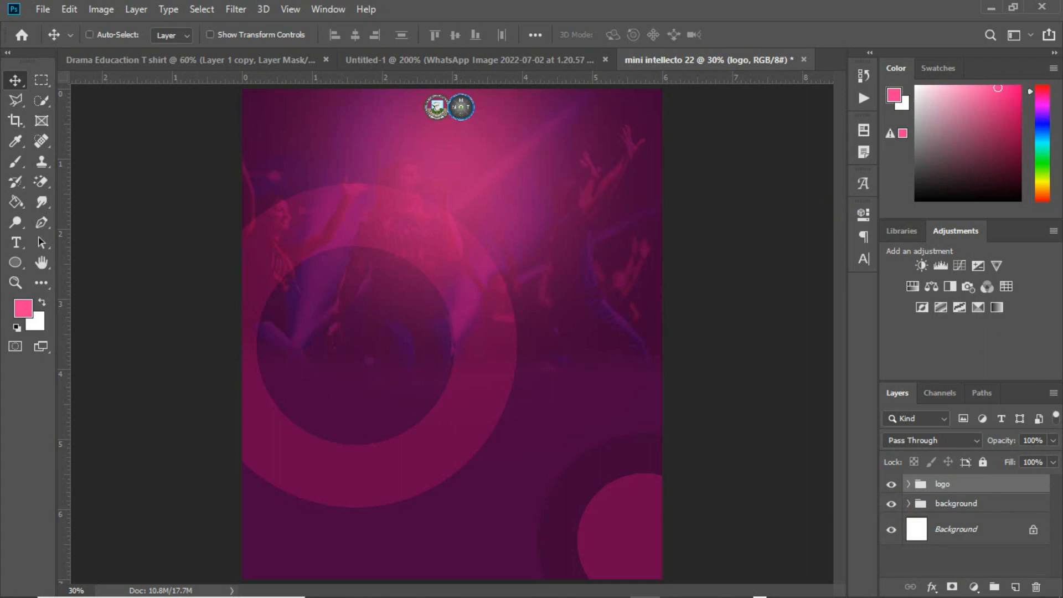
pyautogui.keyDown('ctrl'); pyautogui.click(963, 532); pyautogui.keyUp('ctrl')
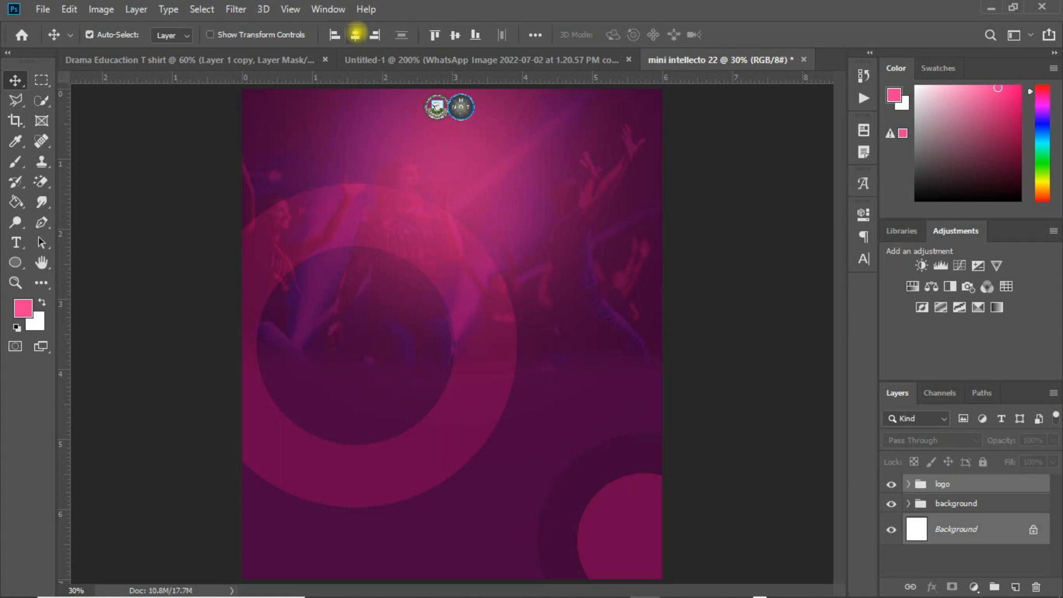
pyautogui.click(355, 34)
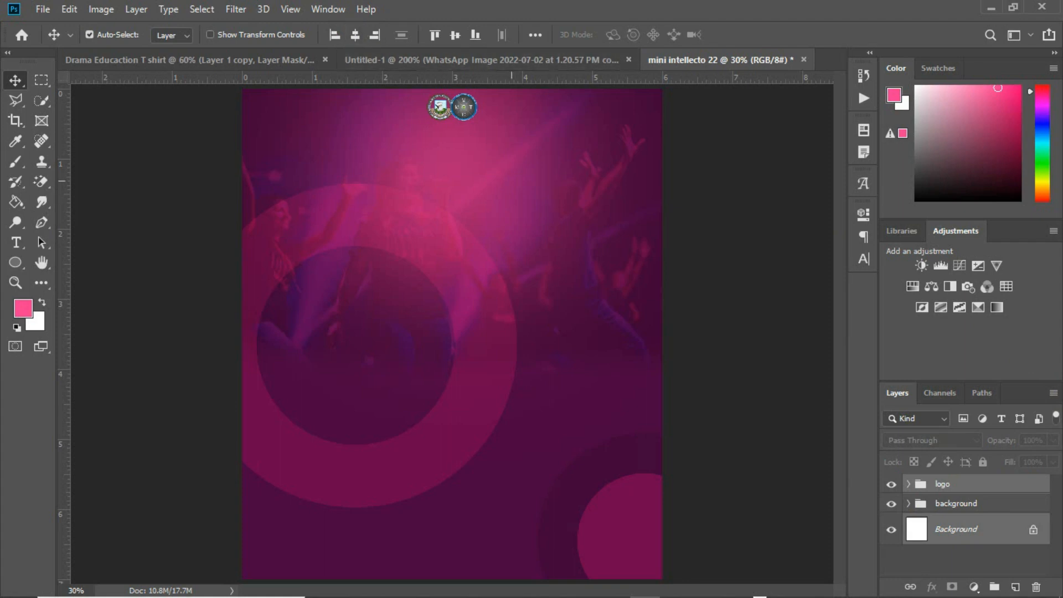
# Open the text file in the SD-UBIDS folder and copy "SDD-UBIDS" from the flyer details
pyautogui.hotkey('alt', 'Tab')
pyautogui.doubleClick(702, 222)
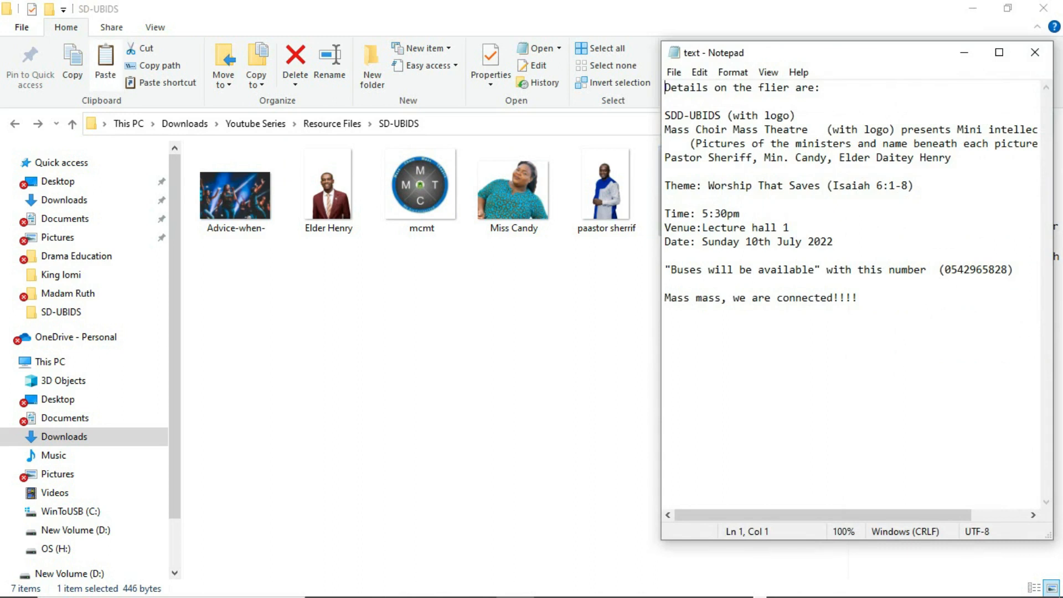
pyautogui.moveTo(665, 115); pyautogui.dragTo(721, 115)
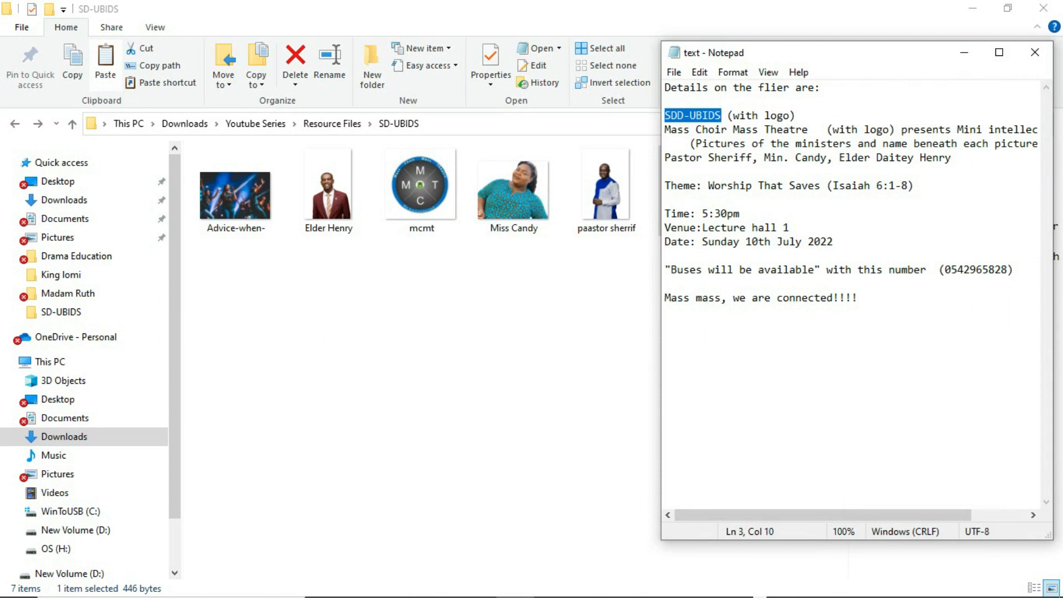
pyautogui.hotkey('ctrl', 'c')
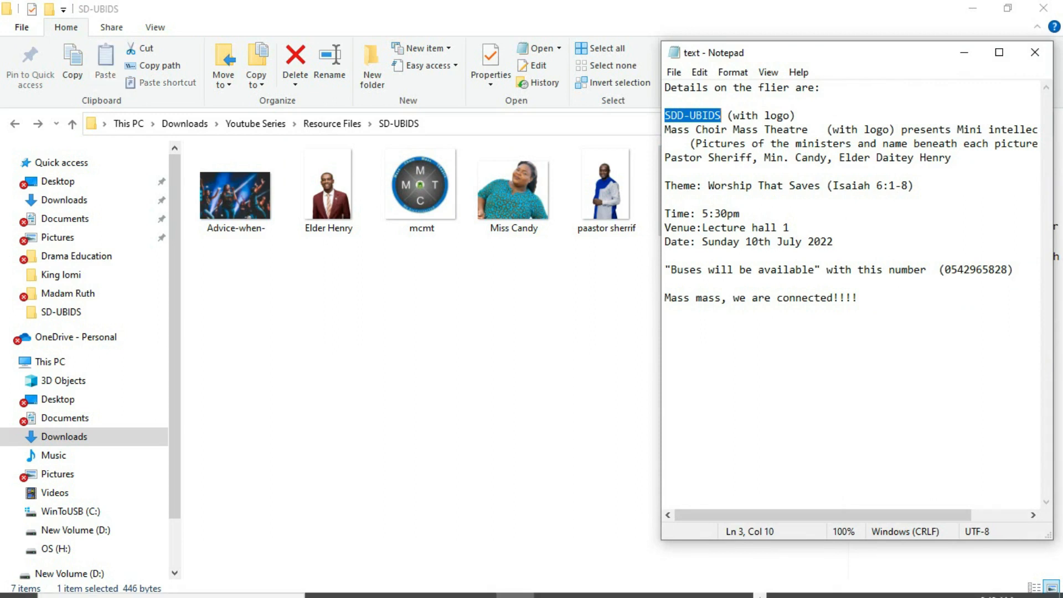
# Back in Photoshop, add the copied "SDD-UBIDS" as a text line below the logos and colour it white
pyautogui.hotkey('alt', 'Tab')
pyautogui.click(407, 165)
pyautogui.hotkey('ctrl', 'v')
pyautogui.hotkey('ctrl', 't')
pyautogui.click(821, 304)
pyautogui.click(650, 256)
pyautogui.click(1004, 245)
pyautogui.hotkey('ctrl', 'Return')
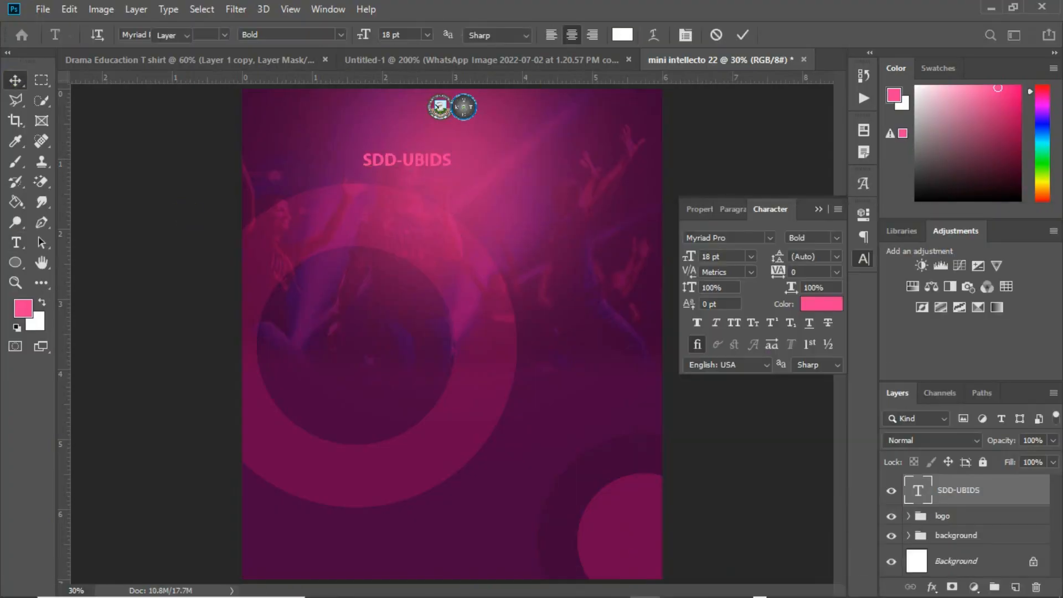
pyautogui.click(821, 304)
pyautogui.click(650, 255)
pyautogui.click(1001, 249)
pyautogui.click(863, 258)
# Position the "SDD-UBIDS" text just below the logos and scale it up to about 145%
pyautogui.moveTo(444, 162); pyautogui.dragTo(517, 158)
pyautogui.hotkey('ctrl', 't')
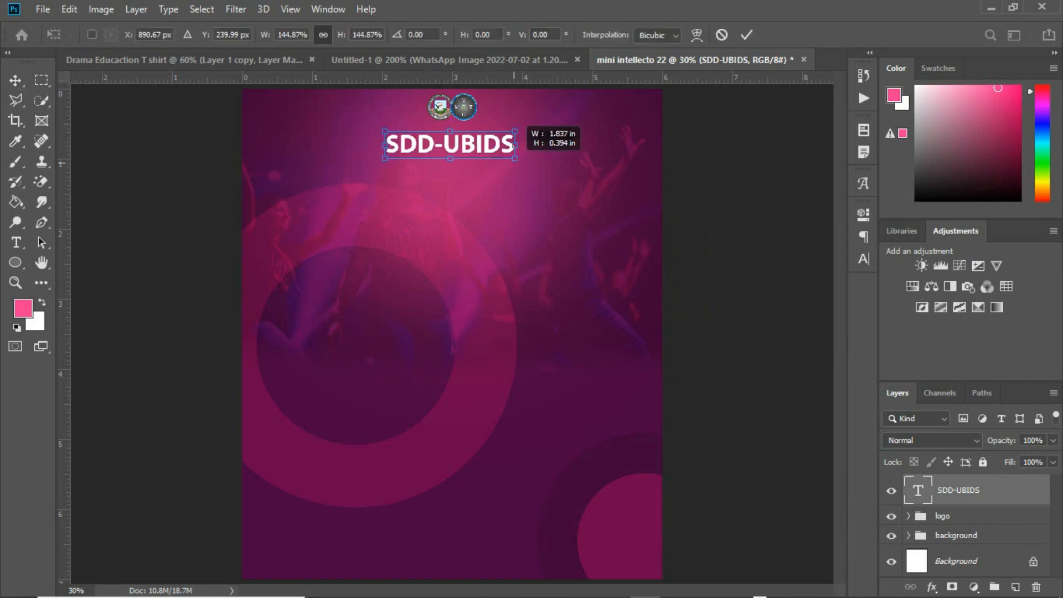
pyautogui.press('Return')
# Set the "SDD-UBIDS" text to Montserrat Medium at 20 pt
pyautogui.click(862, 258)
pyautogui.click(768, 238)
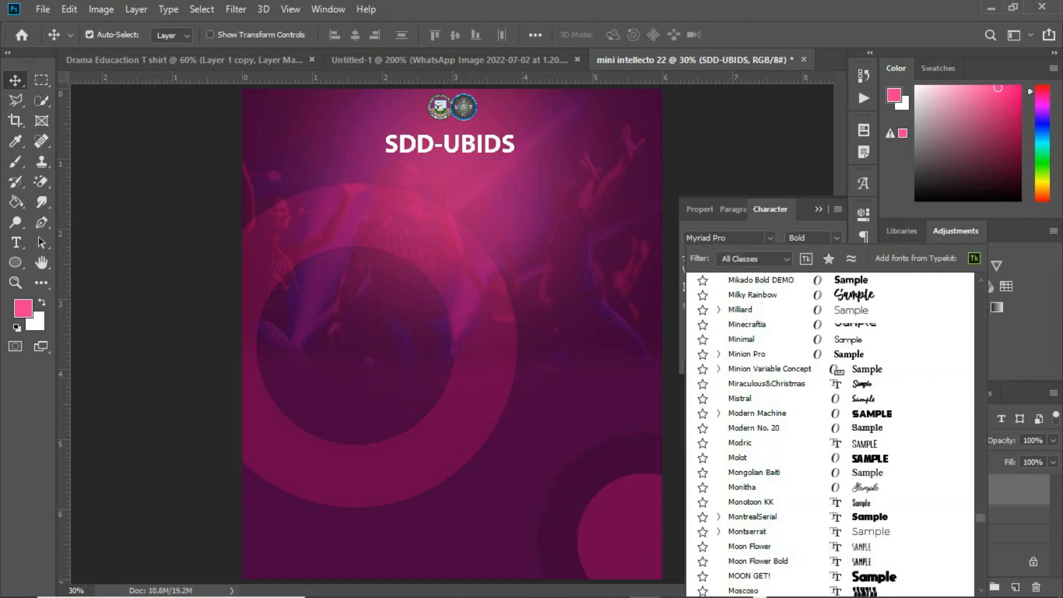
pyautogui.write('mont')
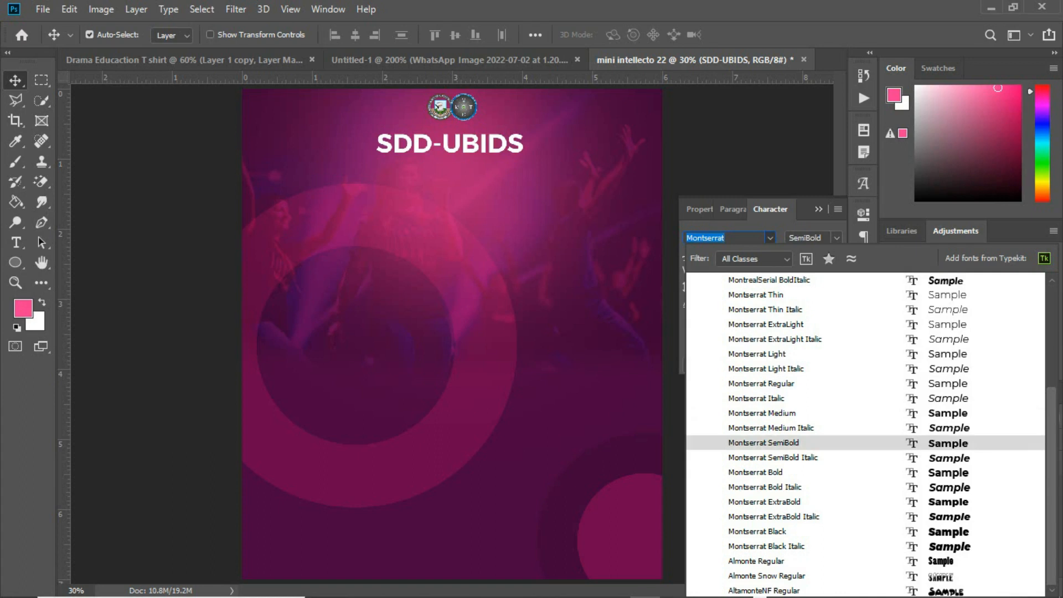
pyautogui.click(762, 413)
pyautogui.click(751, 256)
pyautogui.click(719, 371)
pyautogui.doubleClick(711, 256)
pyautogui.write('20')
pyautogui.press('Return')
# Duplicate the "SDD-UBIDS" line beneath itself and replace its text with "Mass Choir Mass Theatre" copied from the flyer details
pyautogui.moveTo(491, 145); pyautogui.dragTo(491, 165)
pyautogui.click(517, 583)
pyautogui.moveTo(665, 129); pyautogui.dragTo(804, 131)
pyautogui.click(491, 164)
pyautogui.doubleClick(490, 164)
pyautogui.hotkey('ctrl', 'v')
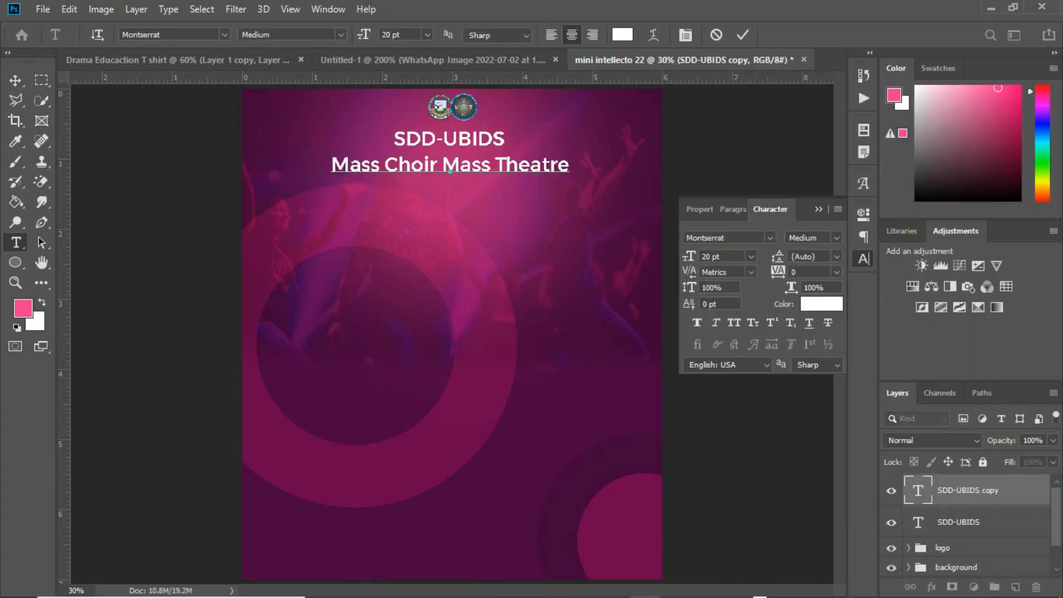
pyautogui.hotkey('ctrl', 'Return')
# Set the "Mass Choir Mass Theatre" line to all caps at 8 pt and place it directly under "SDD-UBIDS"
pyautogui.click(734, 322)
pyautogui.click(751, 256)
pyautogui.click(720, 289)
pyautogui.moveTo(489, 169); pyautogui.dragTo(489, 153)
pyautogui.click(818, 209)
# Centre the "SDD-UBIDS" and "Mass Choir Mass Theatre" lines horizontally on each other and on the Background layer
pyautogui.keyDown('ctrl'); pyautogui.click(957, 522); pyautogui.keyUp('ctrl')
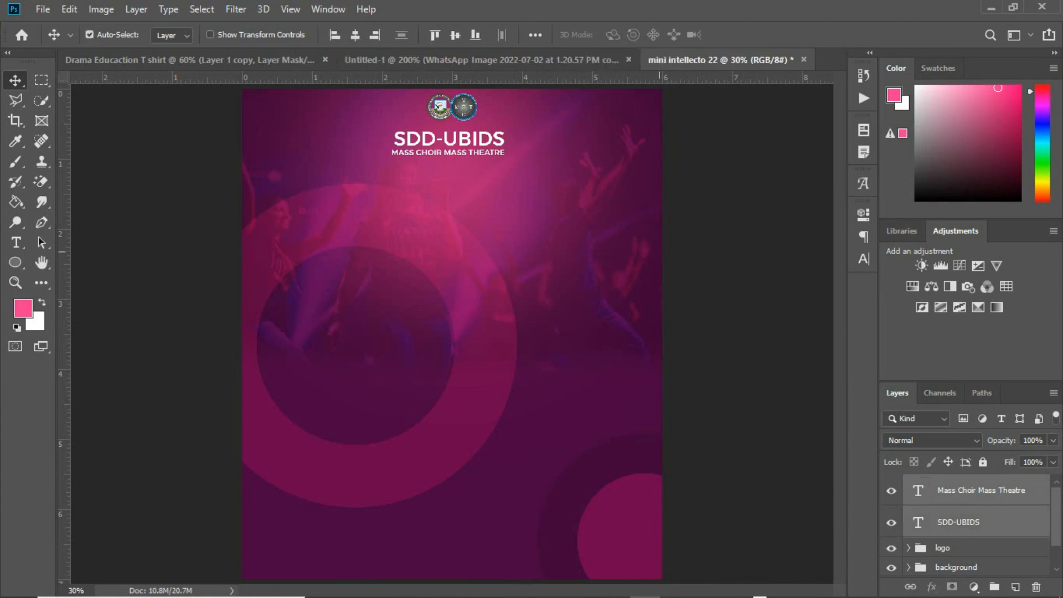
pyautogui.click(355, 34)
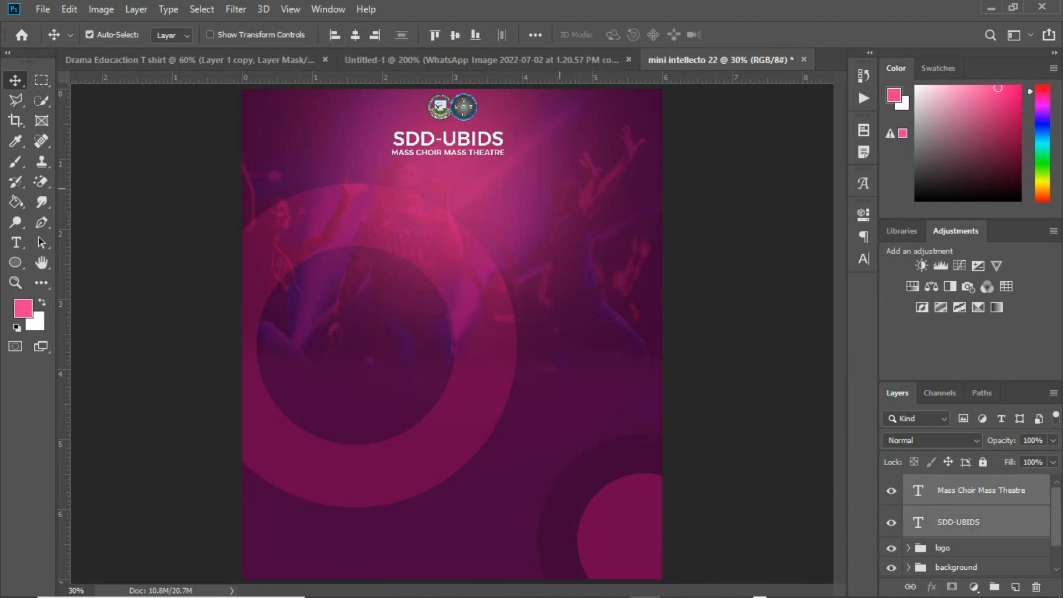
pyautogui.moveTo(1057, 495); pyautogui.dragTo(1056, 561)
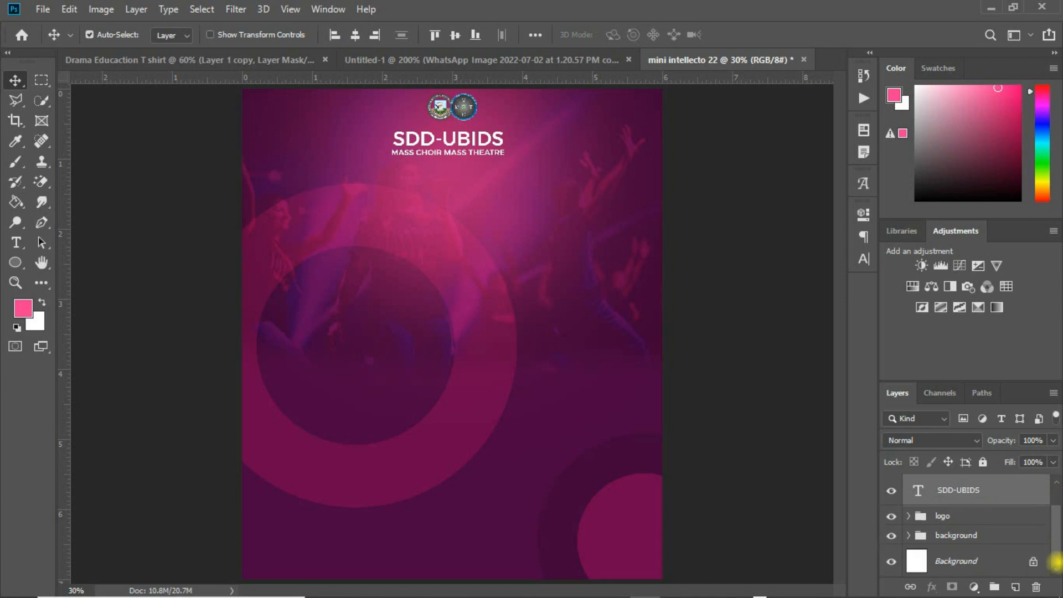
pyautogui.keyDown('ctrl'); pyautogui.click(958, 570); pyautogui.keyUp('ctrl')
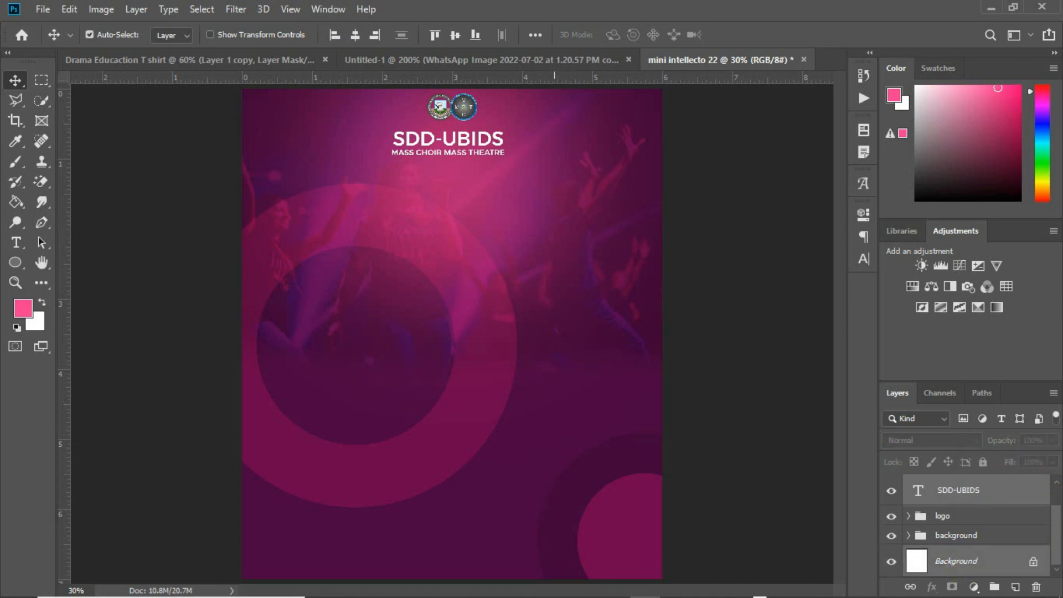
pyautogui.click(356, 34)
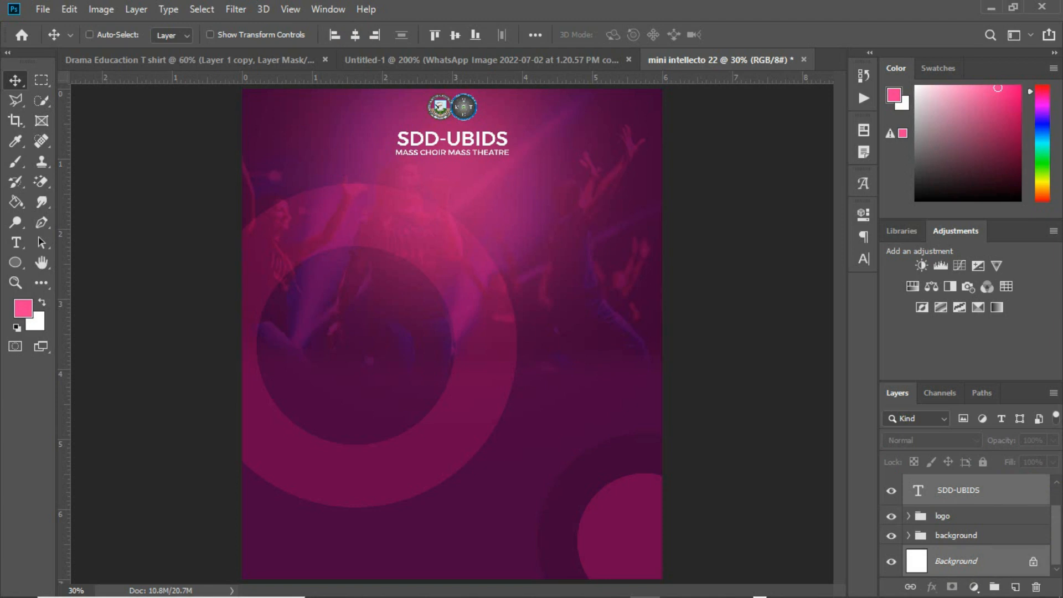
pyautogui.keyDown('ctrl'); pyautogui.click(989, 562); pyautogui.keyUp('ctrl')
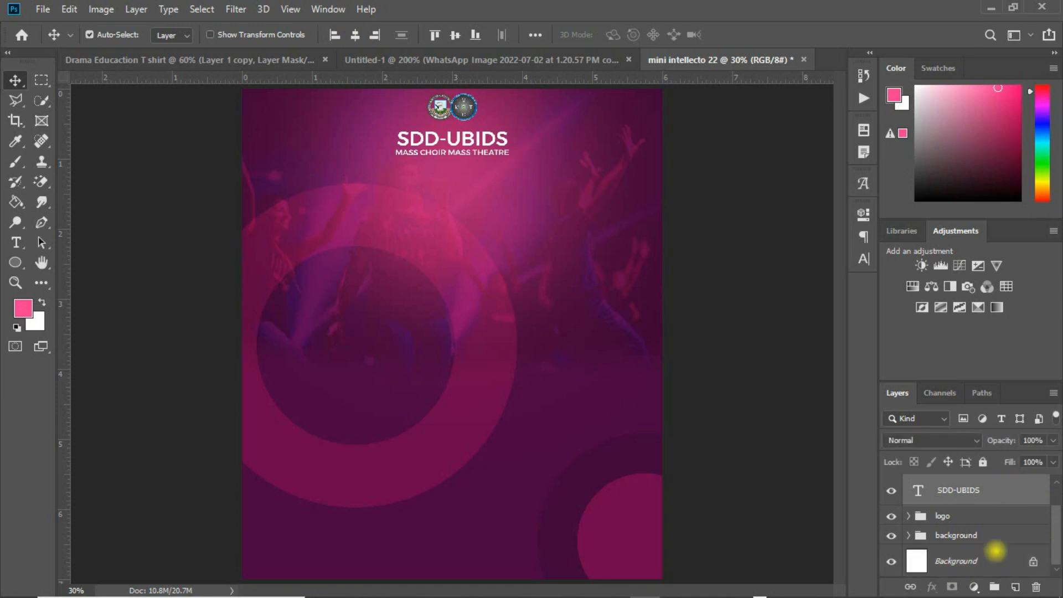
# Move the two text layers into the logo group, check its visibility and shift its contents slightly down
pyautogui.moveTo(1003, 499); pyautogui.dragTo(996, 520)
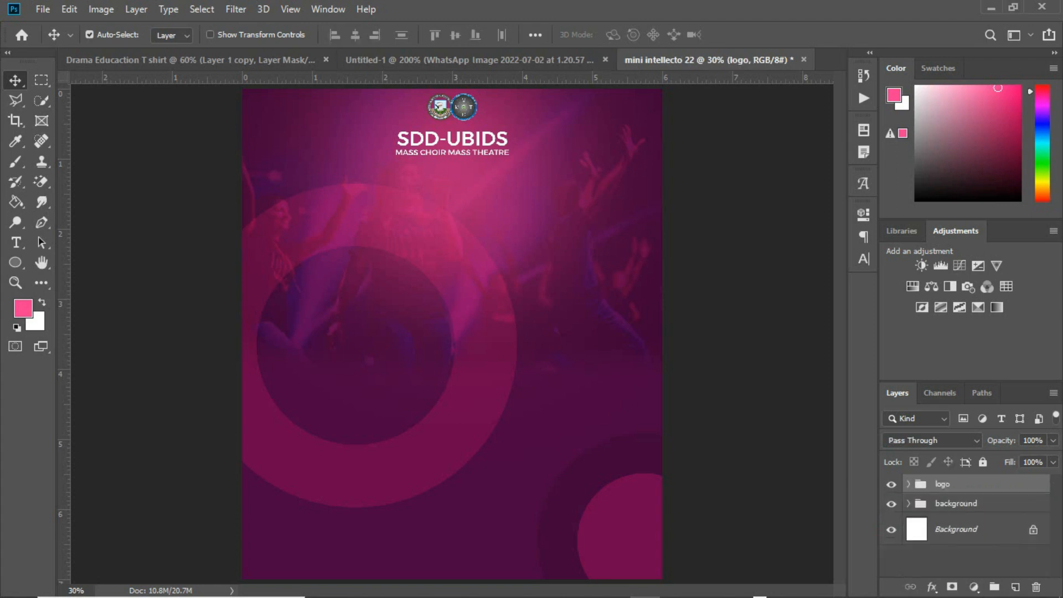
pyautogui.click(891, 484)
pyautogui.click(890, 484)
pyautogui.click(908, 484)
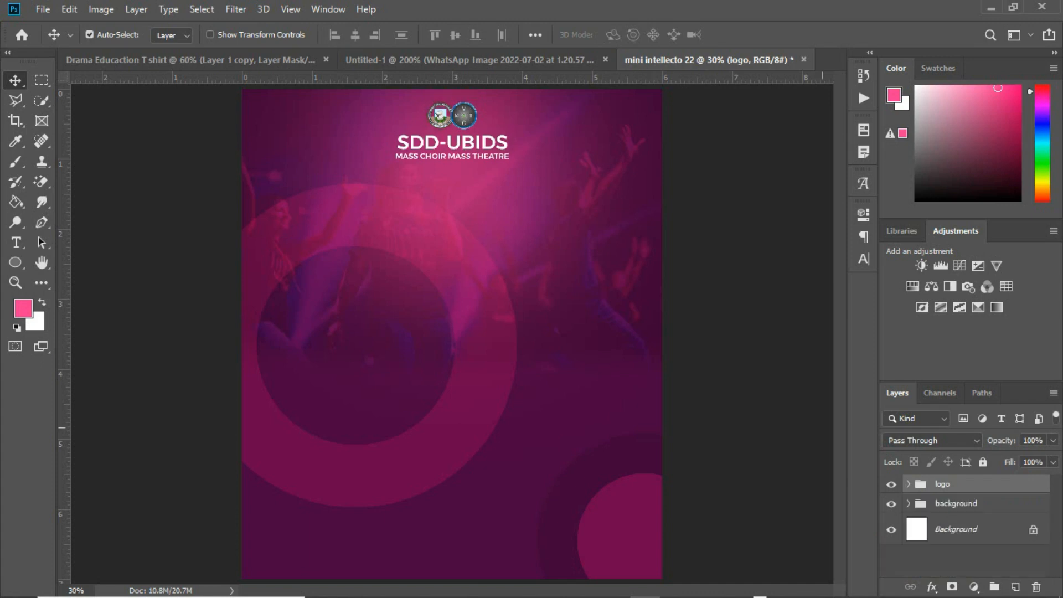
# Duplicate the "Mass Choir Mass Theatre" line a little lower and move the copy out of the logo group
pyautogui.click(487, 157)
pyautogui.hotkey('ctrl', 'j')
pyautogui.moveTo(487, 157); pyautogui.dragTo(487, 181)
pyautogui.moveTo(980, 505); pyautogui.dragTo(945, 475)
pyautogui.click(908, 515)
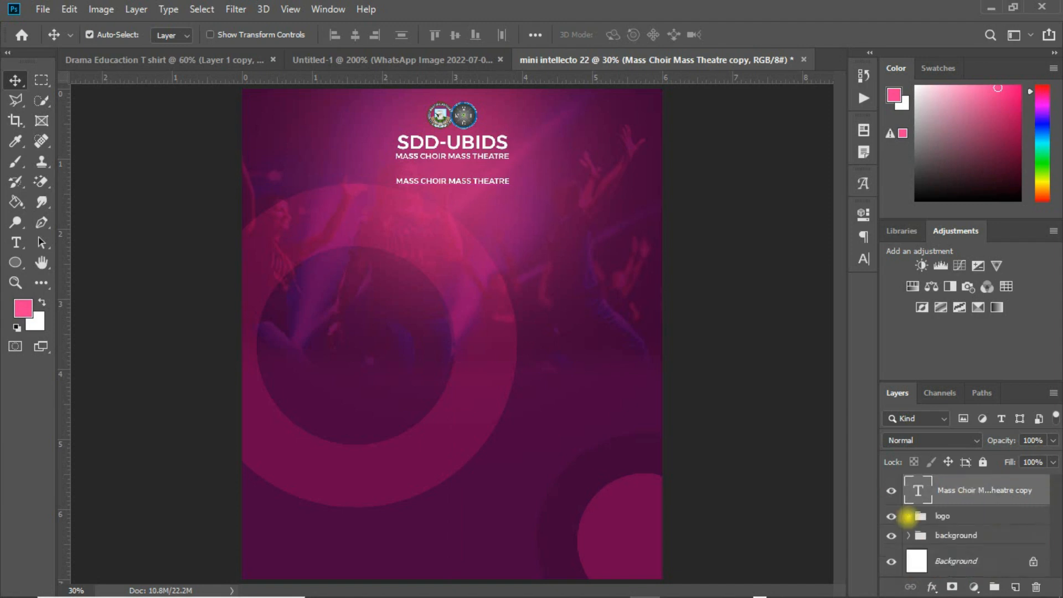
# Replace the duplicated line's text with "Presents"
pyautogui.doubleClick(917, 490)
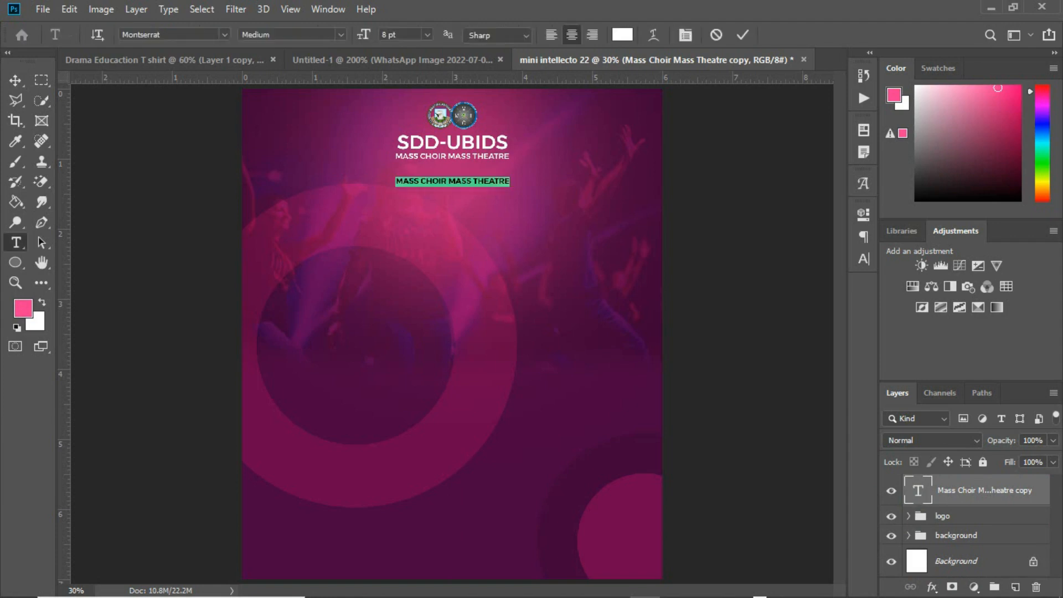
pyautogui.write('Presents')
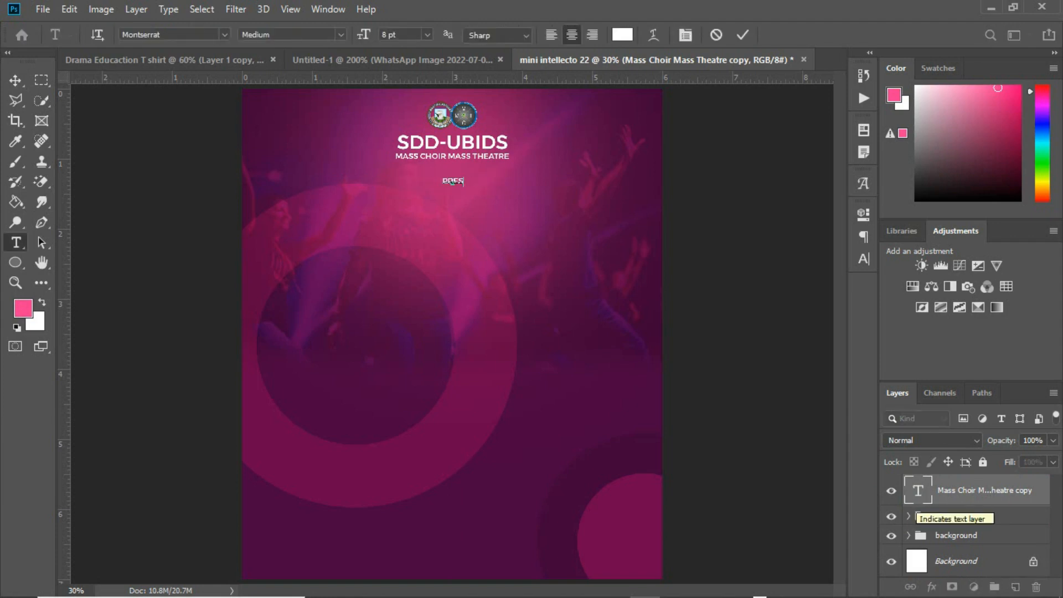
pyautogui.hotkey('ctrl', 'Return')
# Set the "Presents" text to 7 pt with a tracking of 3180
pyautogui.click(864, 258)
pyautogui.moveTo(778, 271); pyautogui.dragTo(848, 272)
pyautogui.click(751, 256)
pyautogui.click(733, 288)
pyautogui.click(705, 256)
pyautogui.press('Up')
pyautogui.moveTo(780, 272)
pyautogui.mouseDown()
pyautogui.moveTo(808, 272)
pyautogui.moveTo(785, 270)
pyautogui.mouseUp()
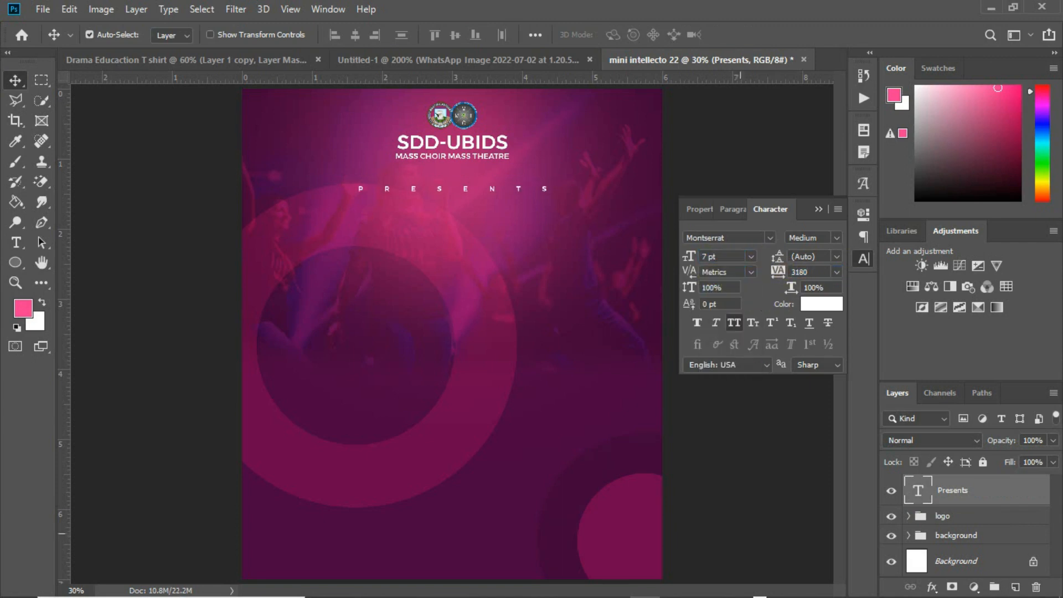
# Switch to the Notepad text file, copy "Mini intellecto '22" from the flyer details and return to Photoshop
pyautogui.moveTo(614, 596)
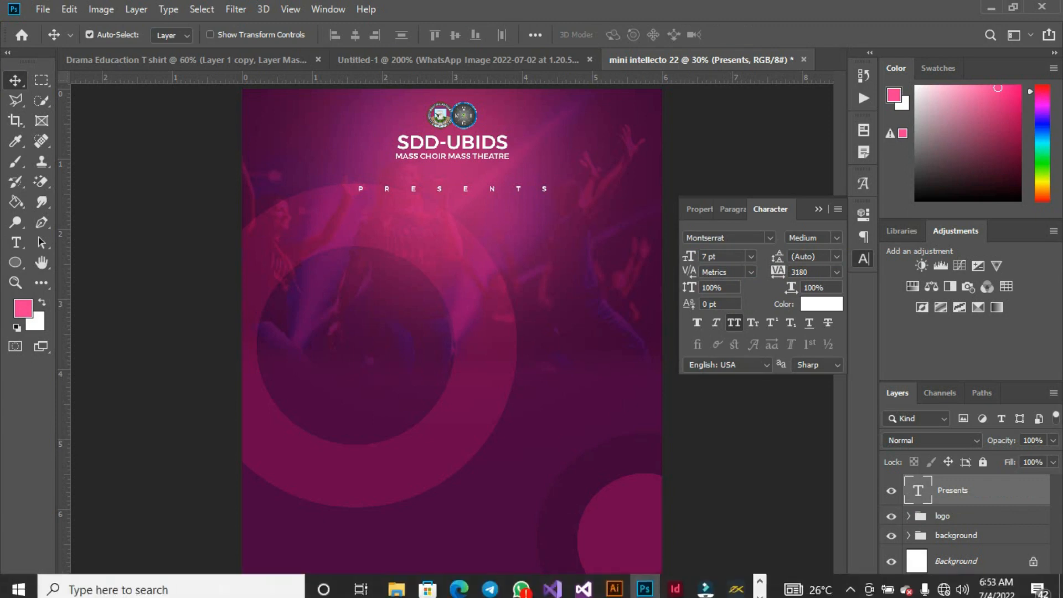
pyautogui.click(760, 590)
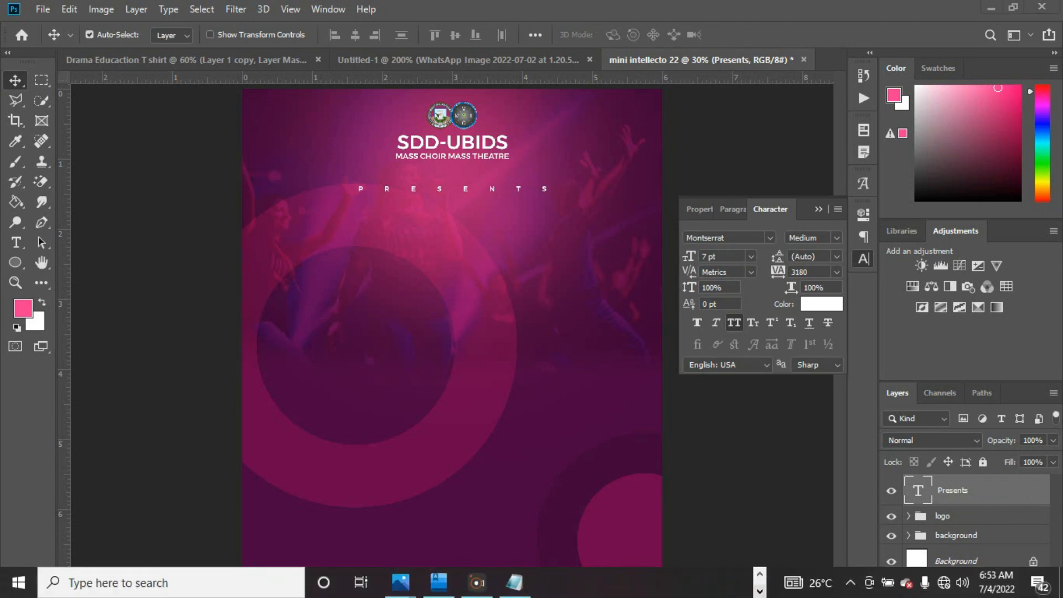
pyautogui.click(514, 582)
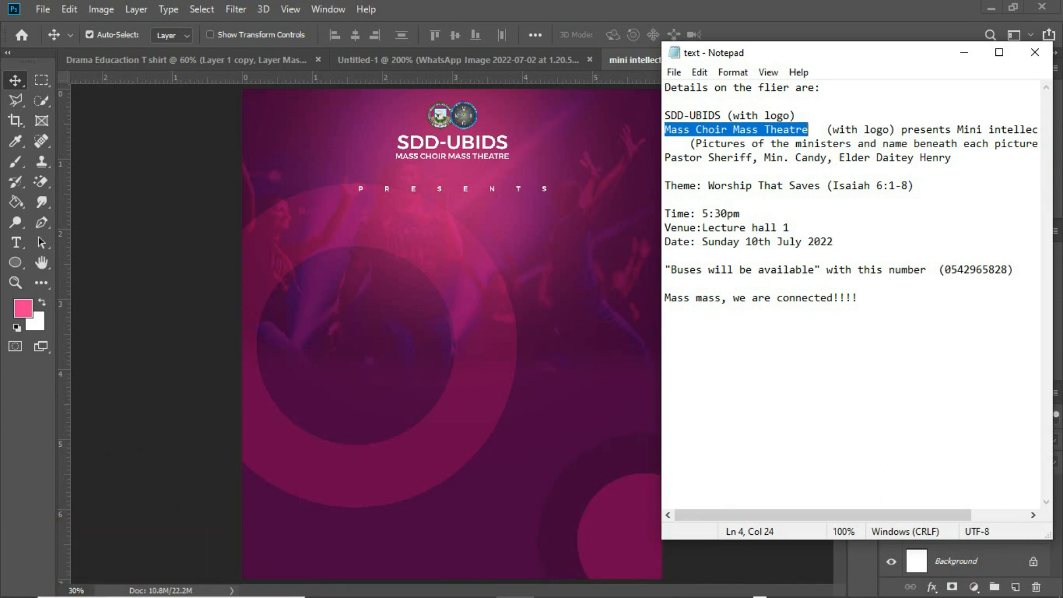
pyautogui.moveTo(957, 129); pyautogui.dragTo(1005, 129)
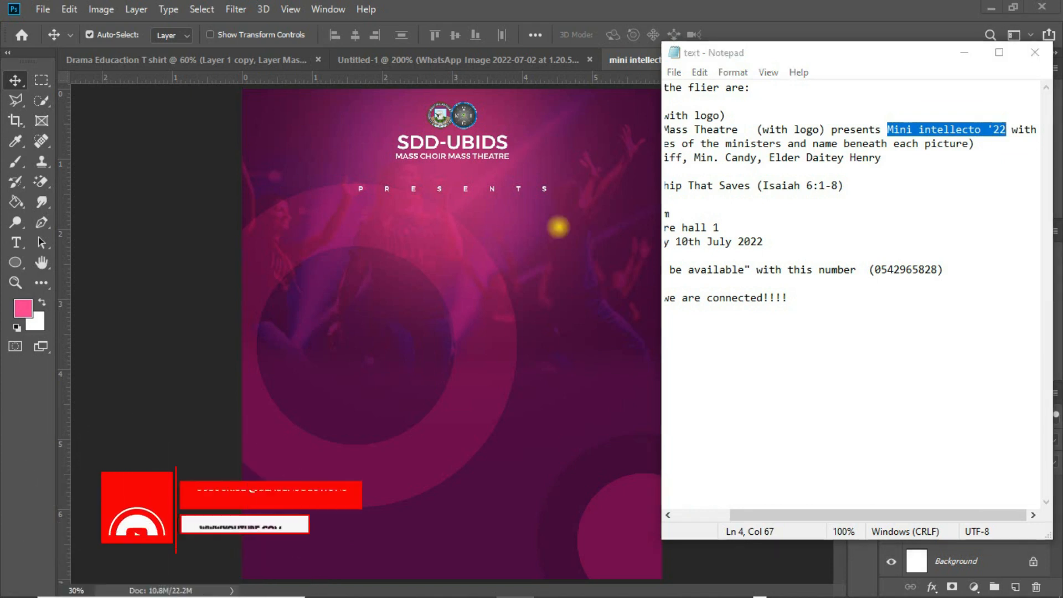
pyautogui.click(501, 223)
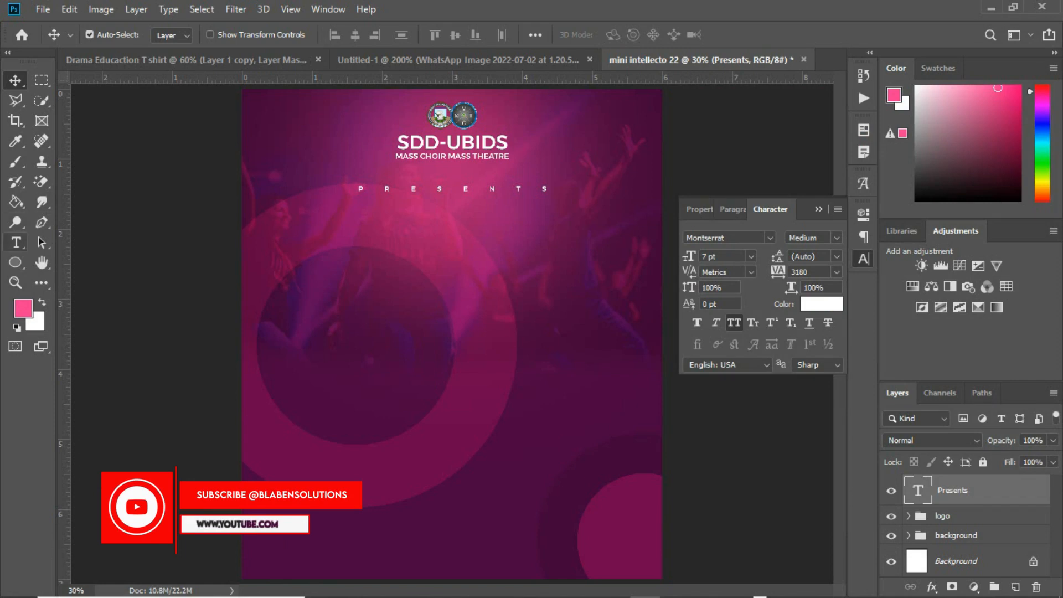
# Add the text "Mini intellecto '22" below "Presents" at 28.76 pt with tracking 0 and all caps turned off
pyautogui.click(16, 242)
pyautogui.click(393, 251)
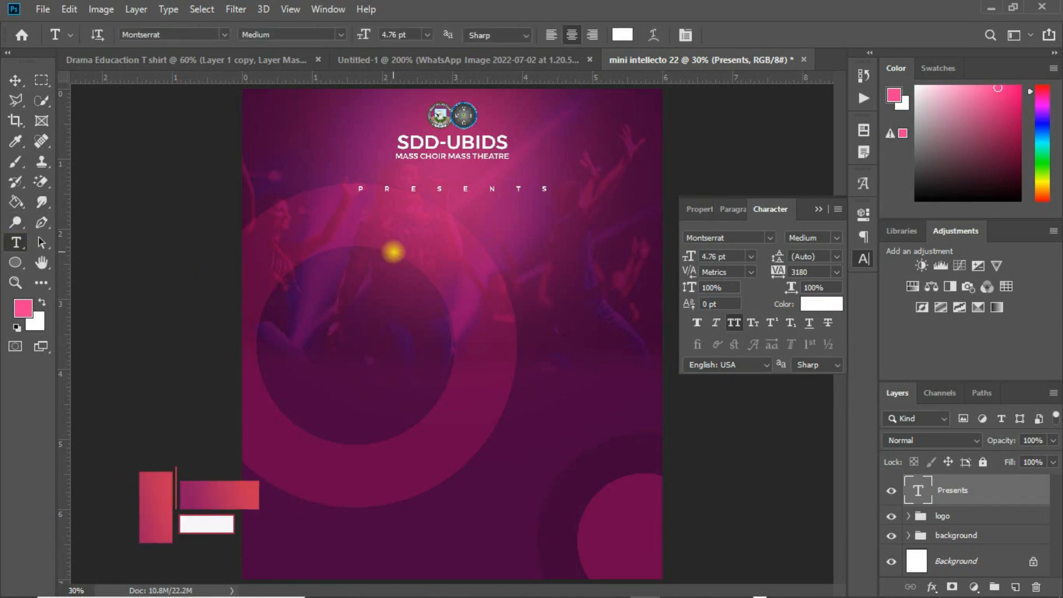
pyautogui.write("MINI INTELLECTO '22")
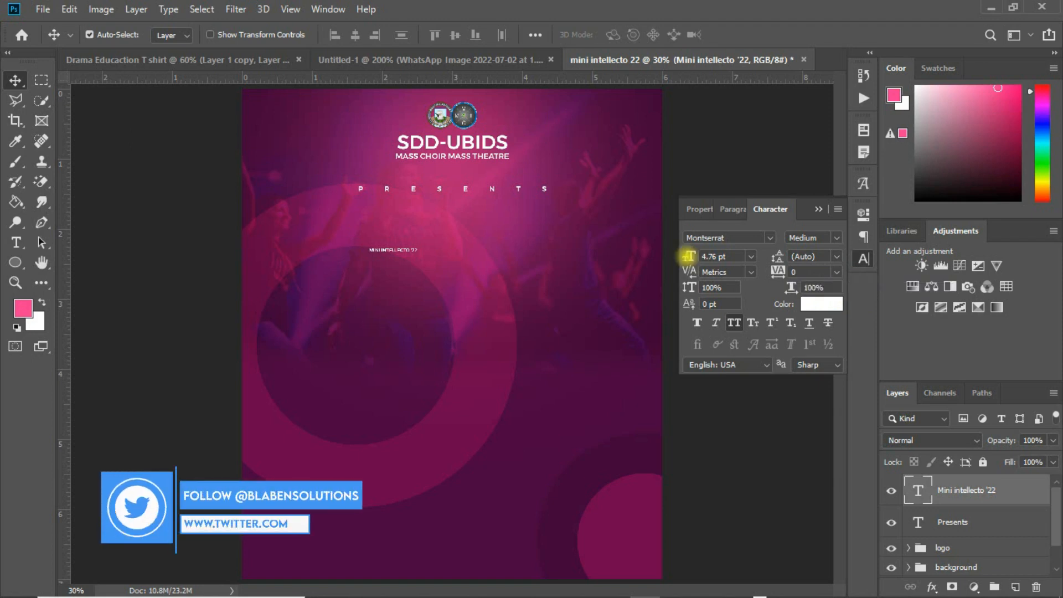
pyautogui.press('Return')
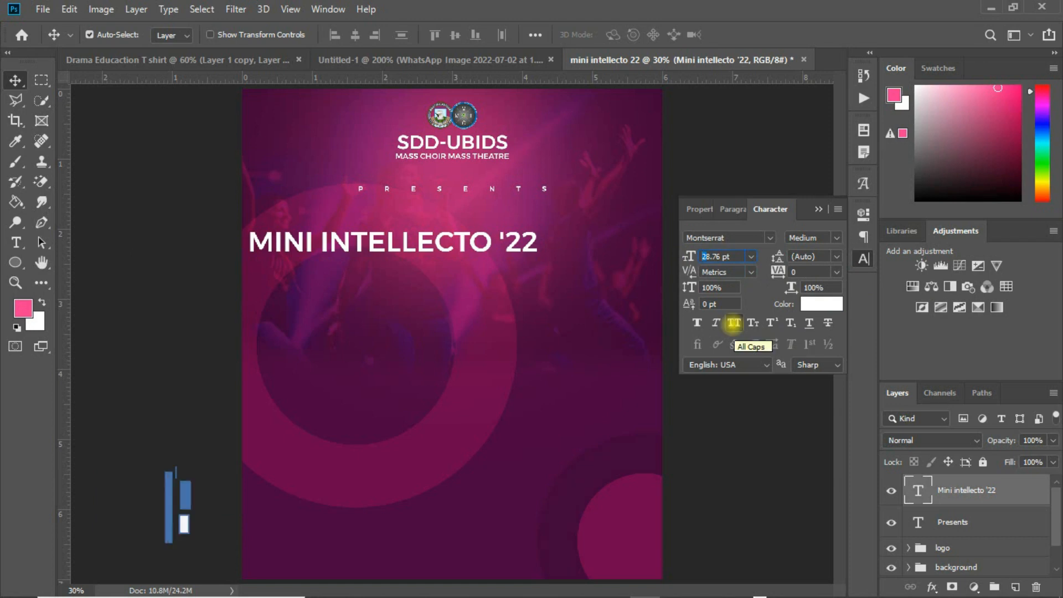
pyautogui.click(734, 323)
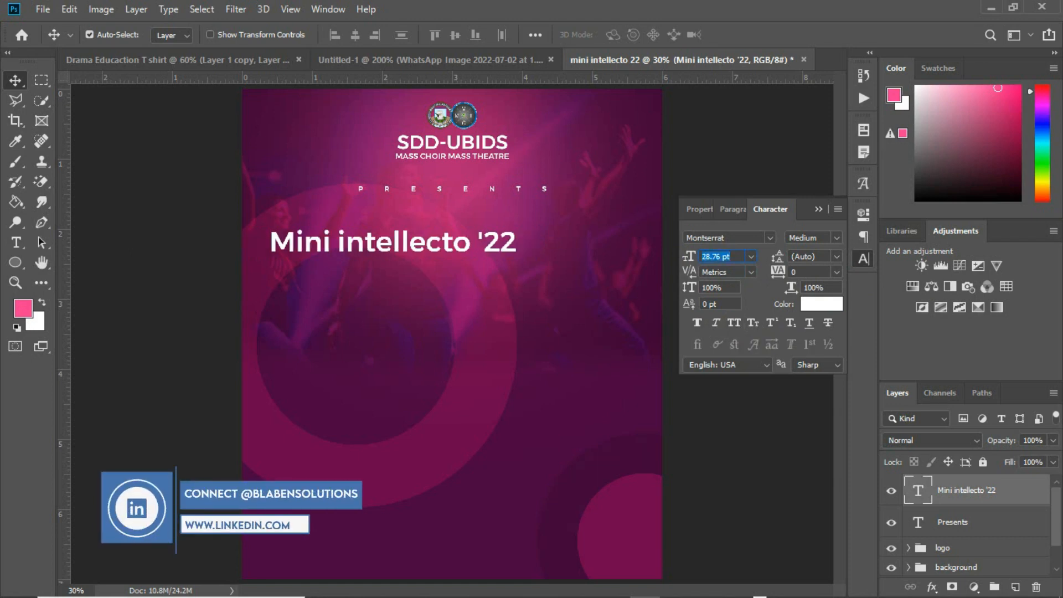
# Move the title nearer the flyer's centre, remove "'22" and capitalise the second word so it reads "Mini Intellecto"
pyautogui.moveTo(453, 249); pyautogui.dragTo(546, 238)
pyautogui.press('t')
pyautogui.press('Left')
pyautogui.press('BackSpace')
pyautogui.press('BackSpace')
pyautogui.press('BackSpace')
pyautogui.press('BackSpace')
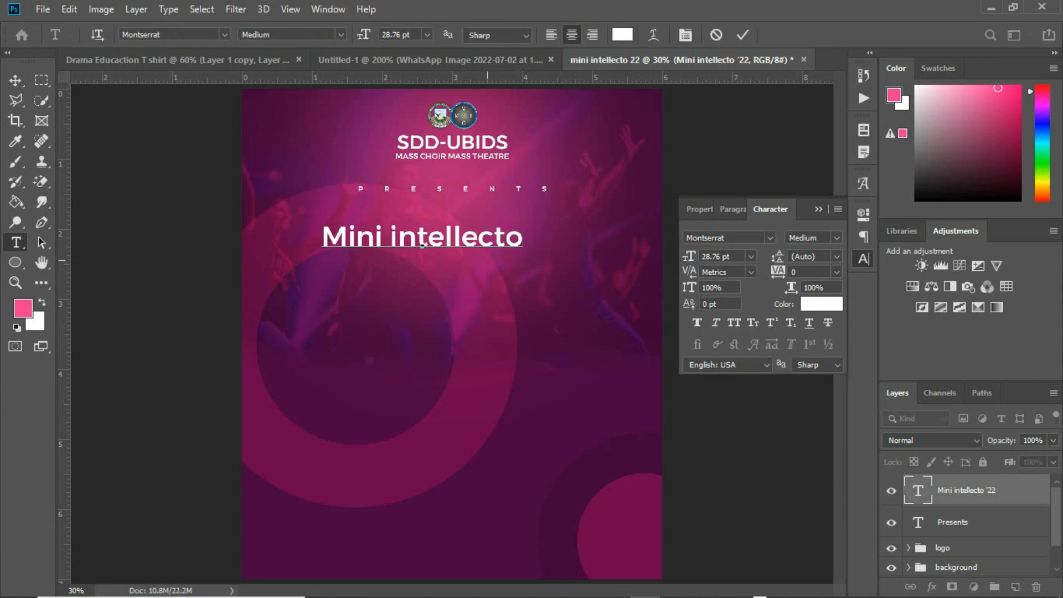
pyautogui.click(400, 239)
pyautogui.press('BackSpace')
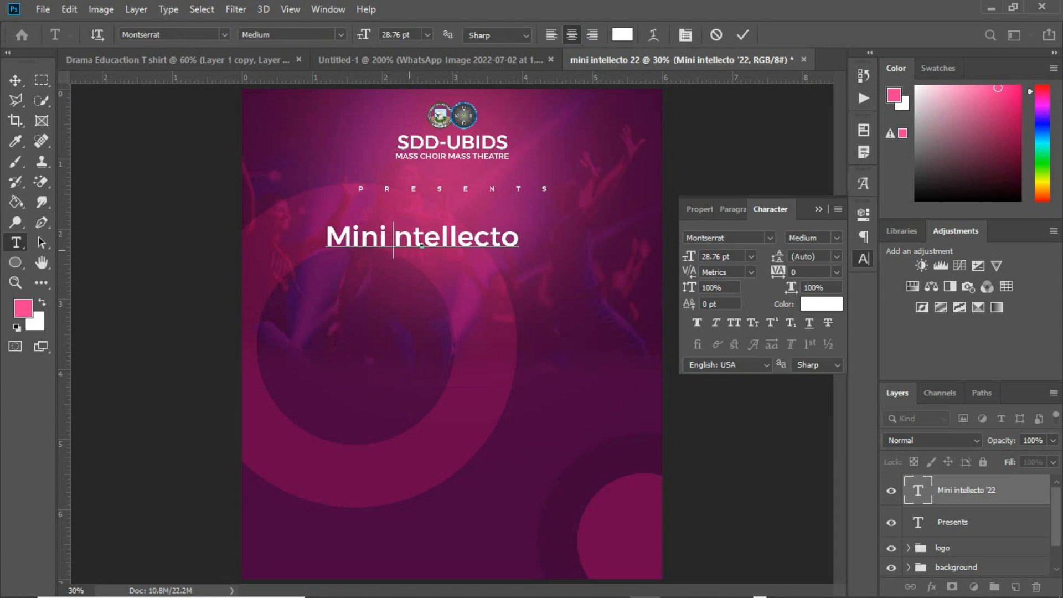
pyautogui.write('I')
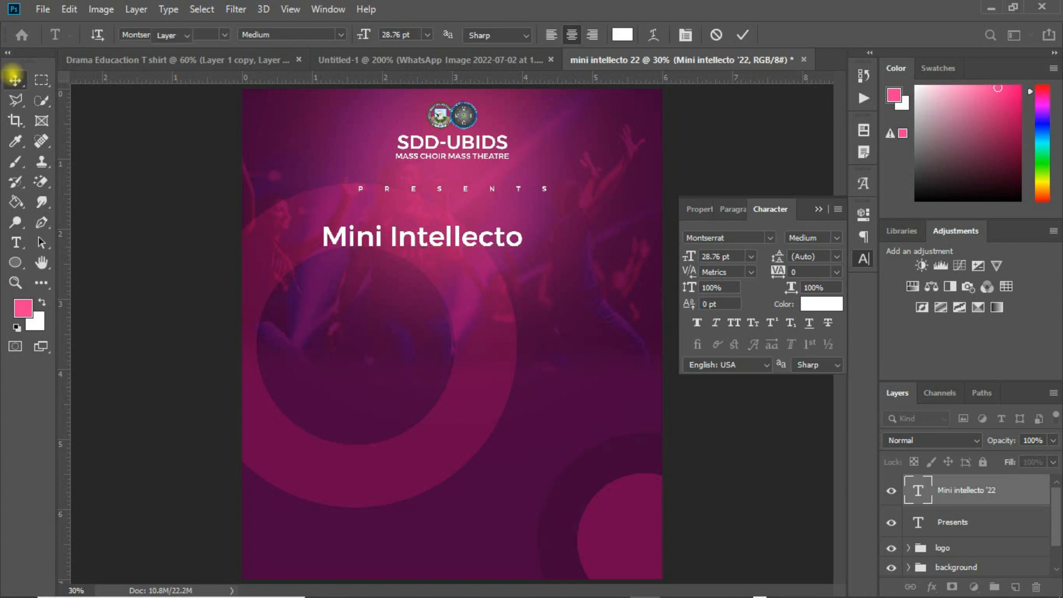
# Change the "Mini Intellecto" title to the Southmore font at 50.76 pt
pyautogui.click(15, 81)
pyautogui.click(765, 238)
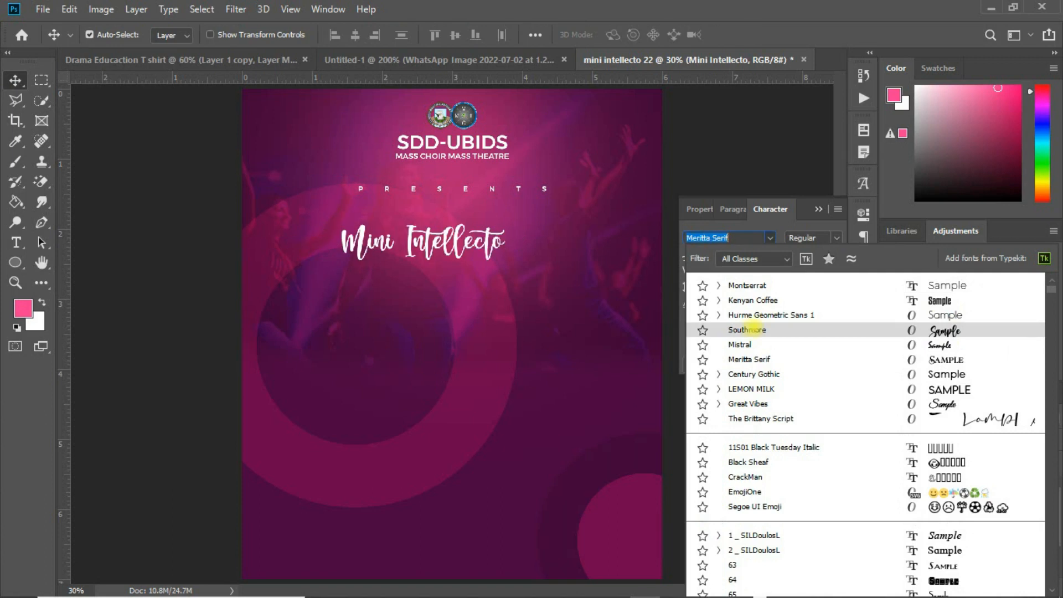
pyautogui.click(747, 330)
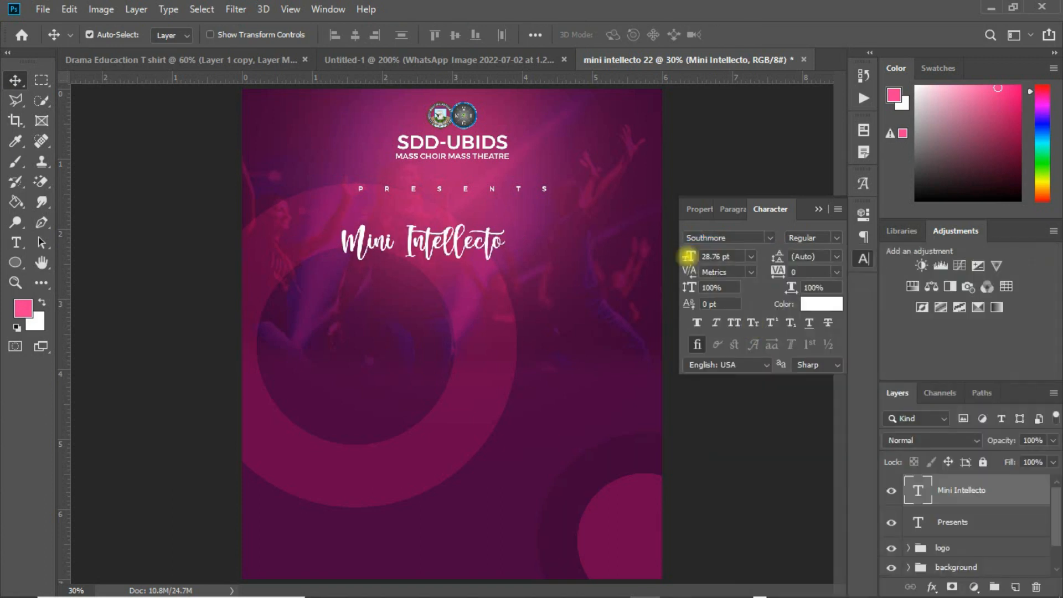
pyautogui.moveTo(689, 255); pyautogui.dragTo(736, 282)
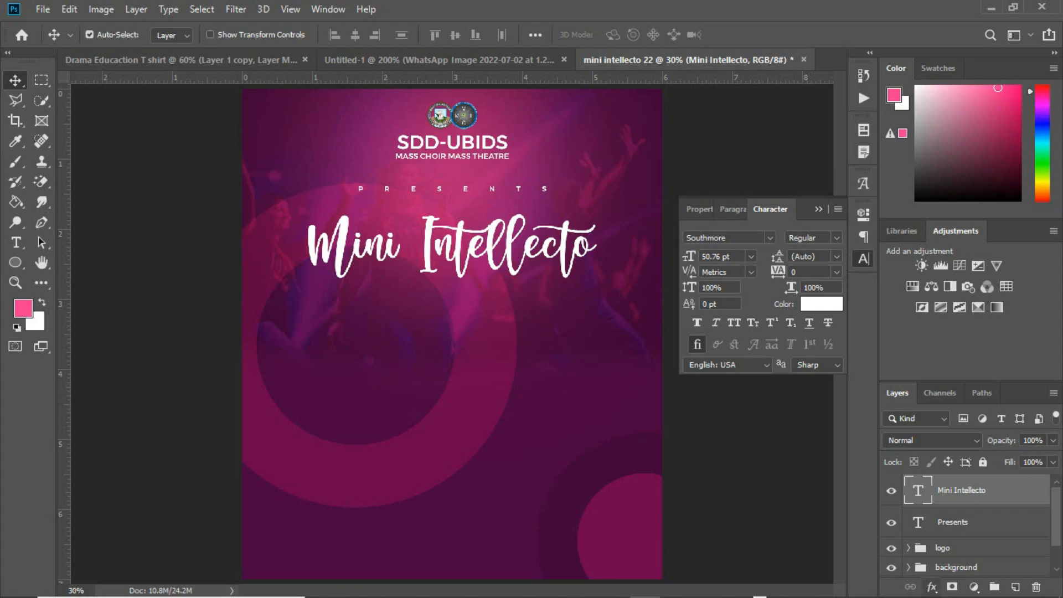
# Add an Outer Glow to the "Mini Intellecto" title with a size of 117 px and a spread of 10%
pyautogui.click(932, 587)
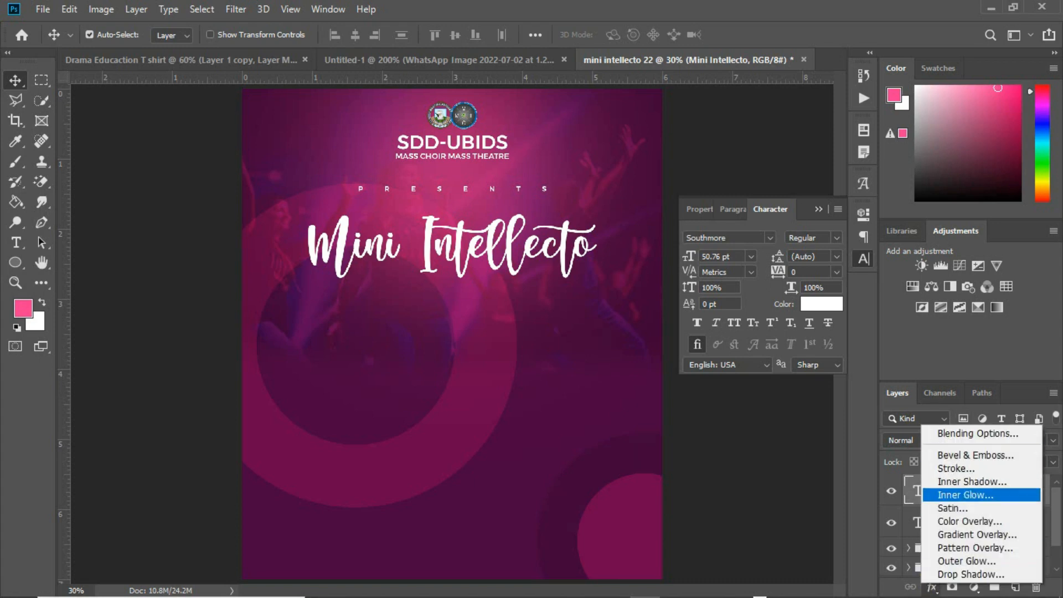
pyautogui.click(965, 561)
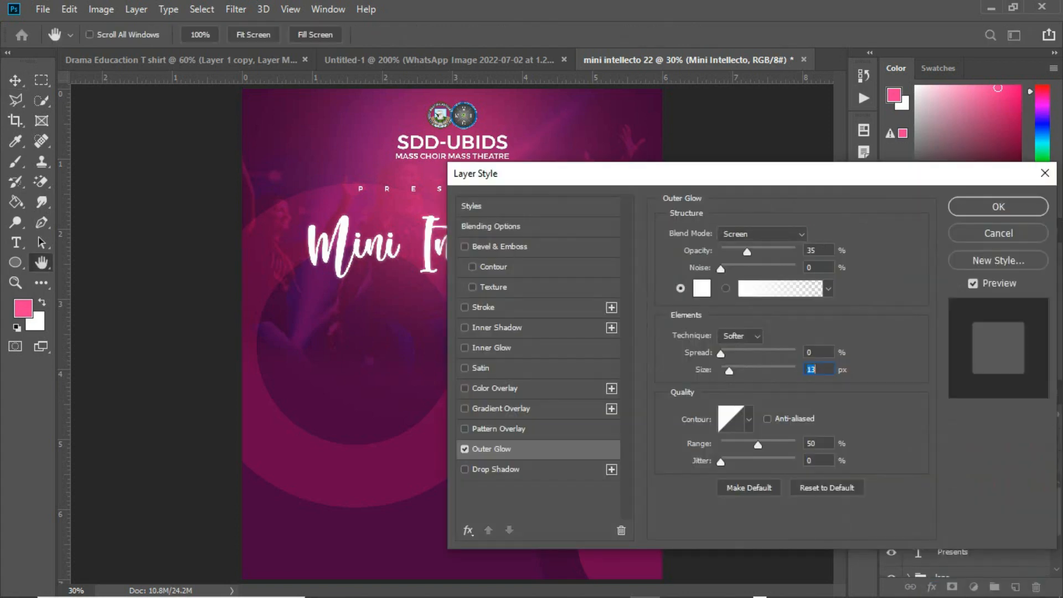
pyautogui.click(729, 370)
pyautogui.moveTo(729, 370); pyautogui.dragTo(758, 370)
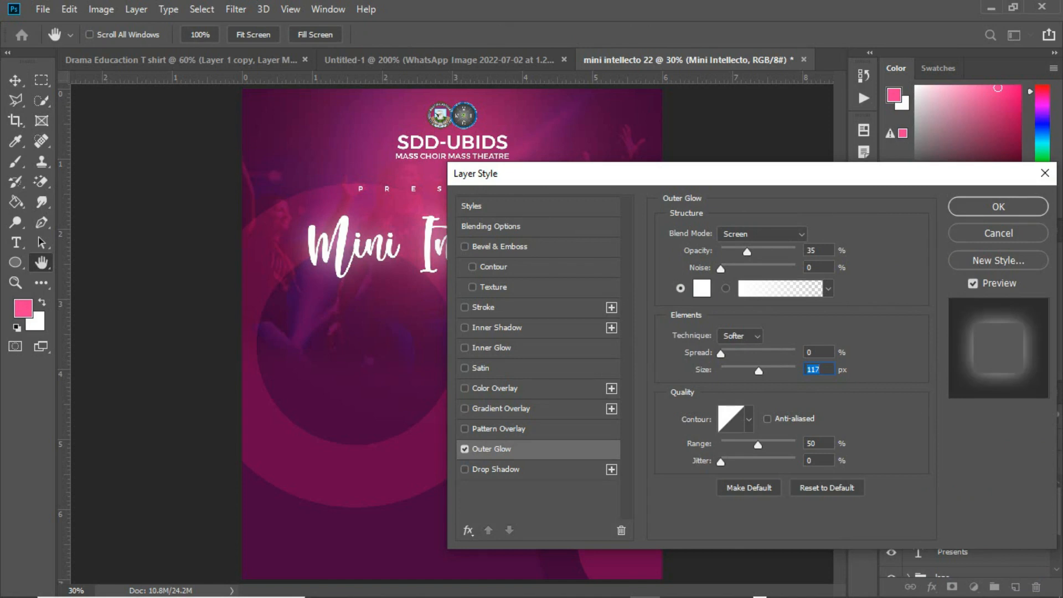
pyautogui.moveTo(720, 353); pyautogui.dragTo(728, 354)
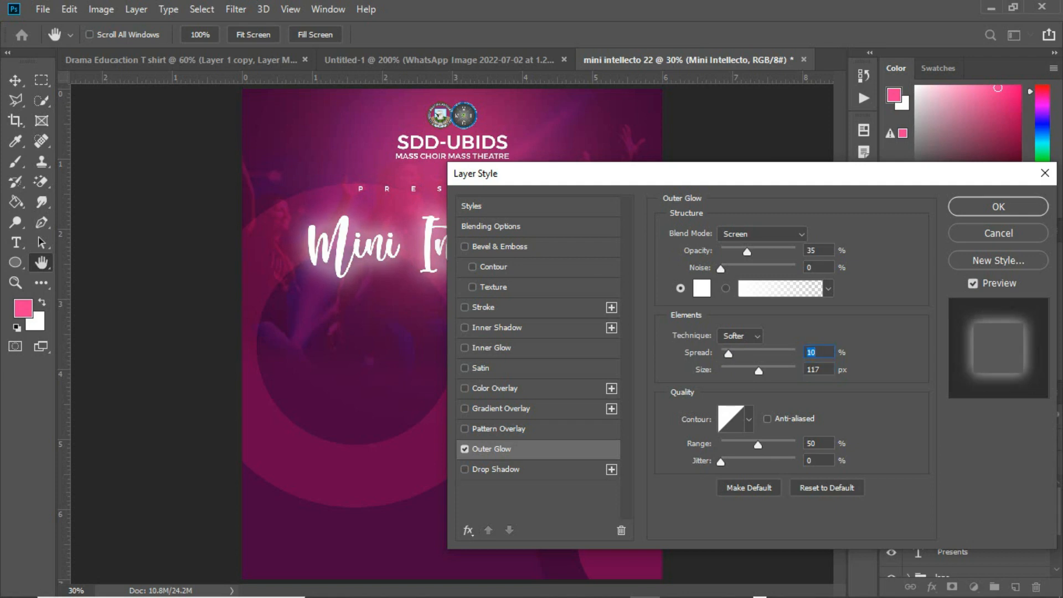
# Set the title's outer glow to pink fa3793 with a spread of 26% and a size of 136 px
pyautogui.click(701, 288)
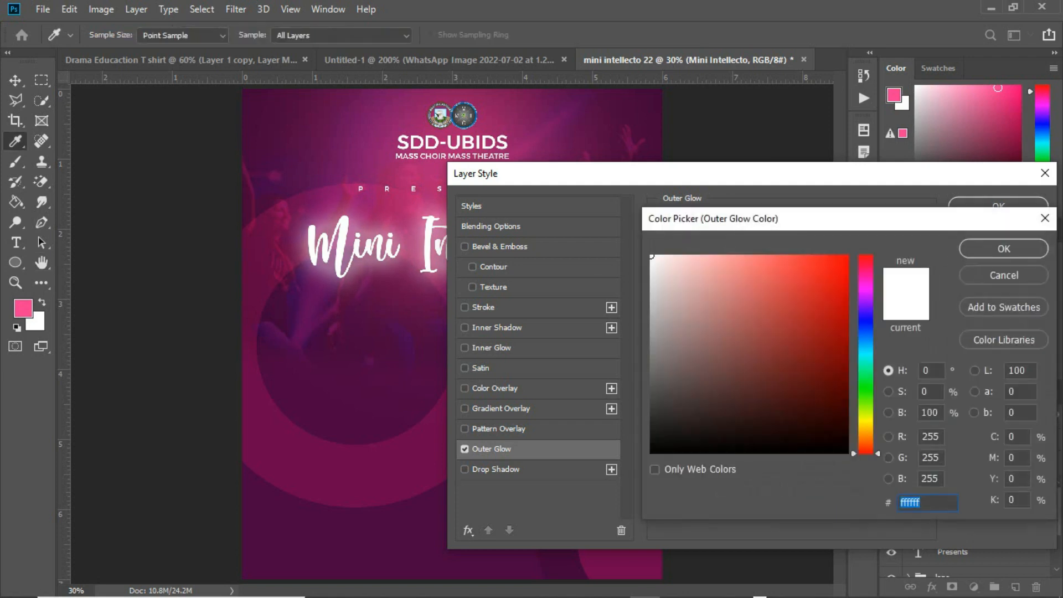
pyautogui.click(637, 566)
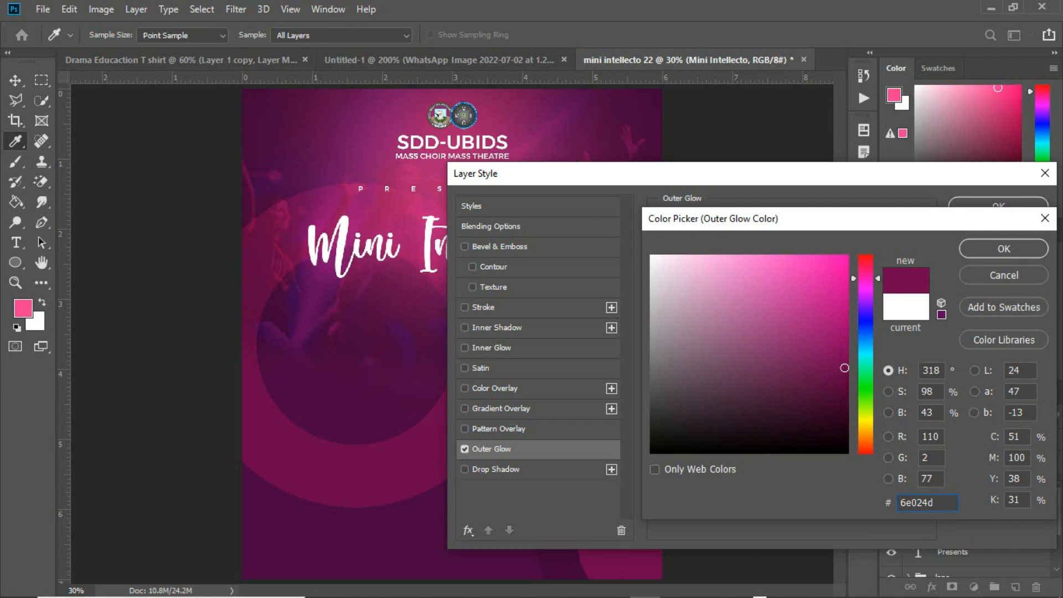
pyautogui.click(894, 95)
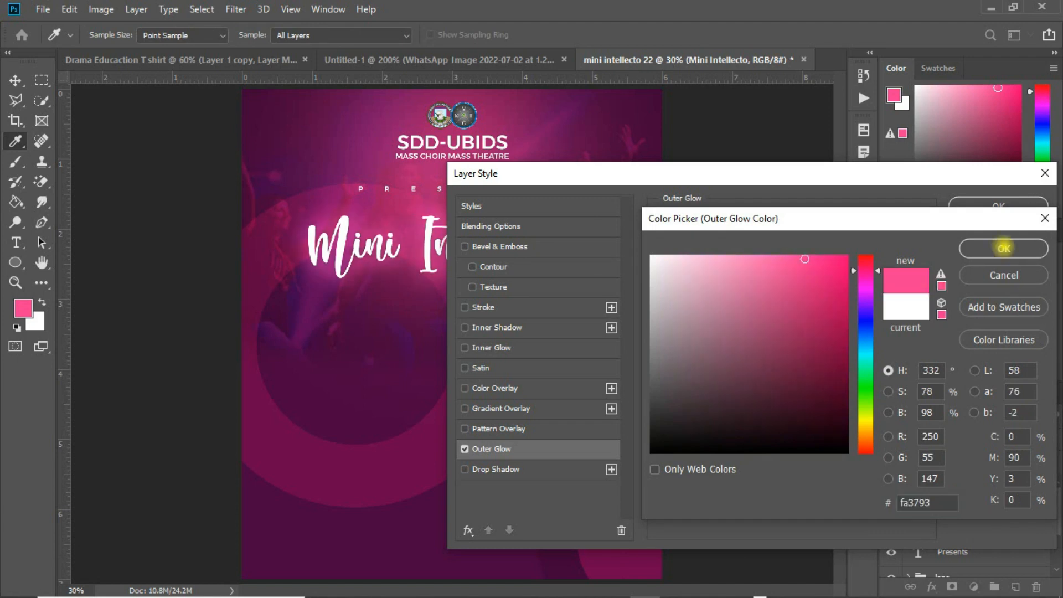
pyautogui.click(1003, 248)
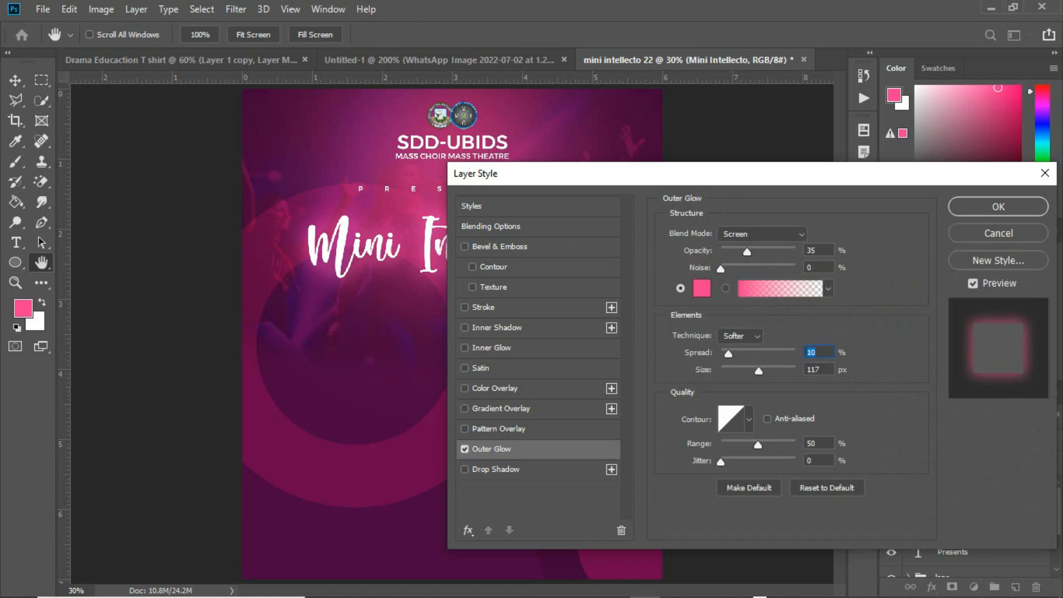
pyautogui.moveTo(728, 353)
pyautogui.mouseDown()
pyautogui.moveTo(767, 370)
pyautogui.moveTo(740, 353)
pyautogui.mouseUp()
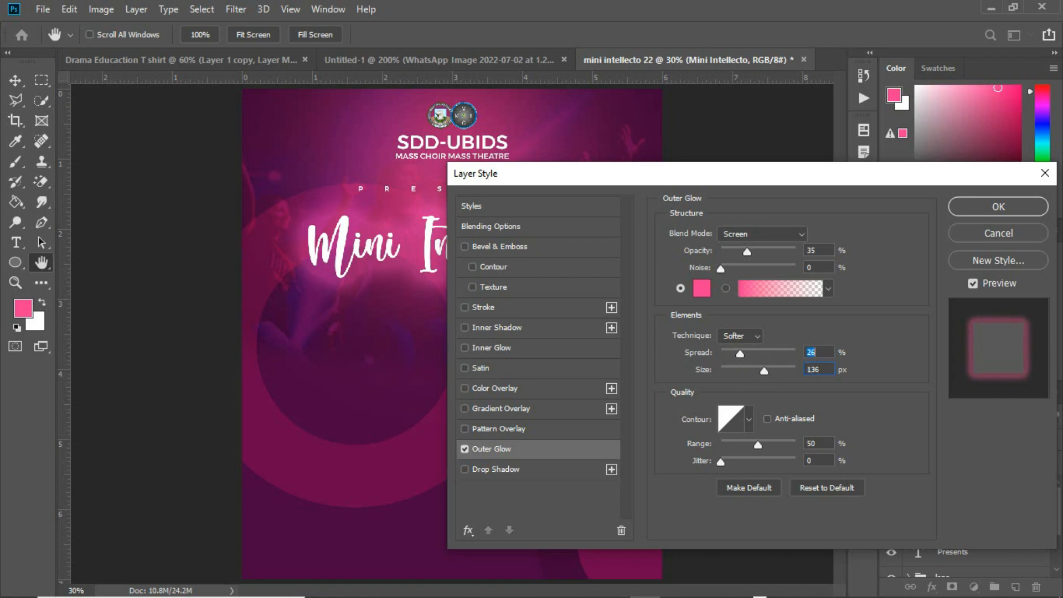
# Apply the outer glow in magenta ff00e2 with 19% spread and 125 px size, and nudge the title slightly left
pyautogui.click(702, 288)
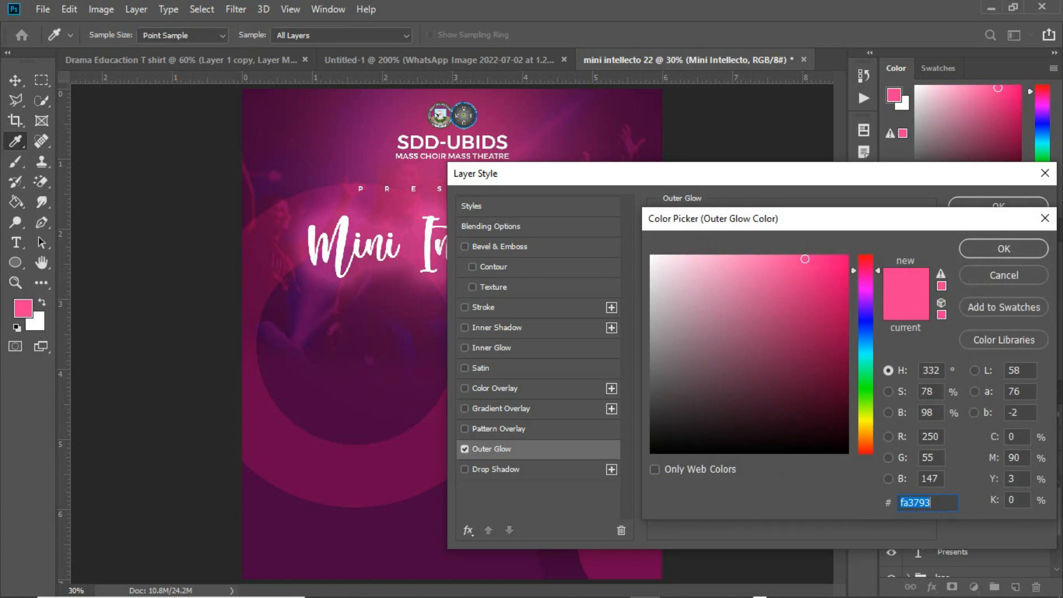
pyautogui.click(356, 539)
pyautogui.moveTo(831, 271); pyautogui.dragTo(943, 153)
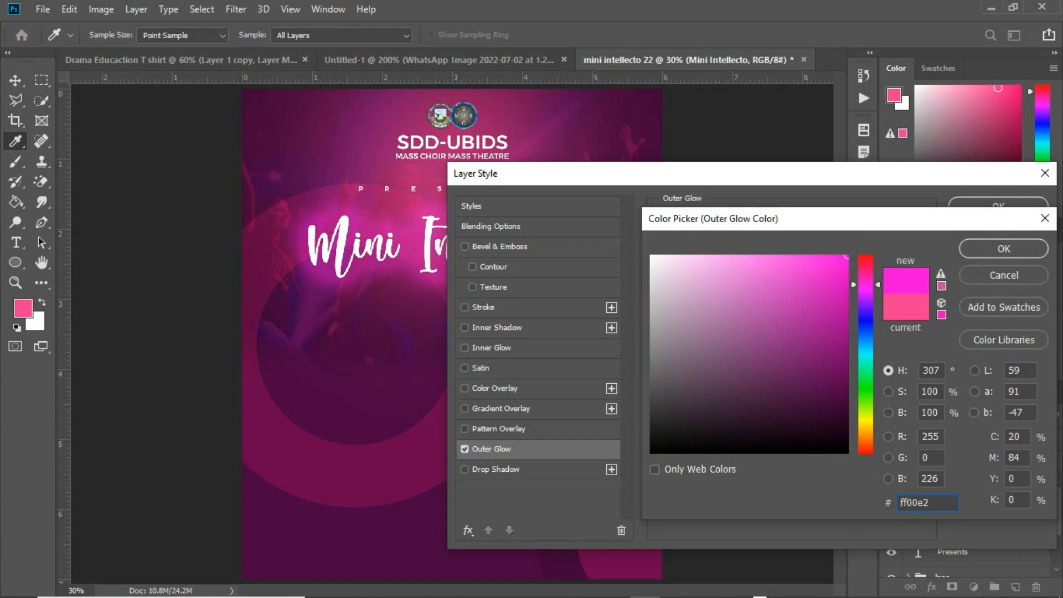
pyautogui.click(996, 248)
pyautogui.moveTo(740, 354); pyautogui.dragTo(762, 370)
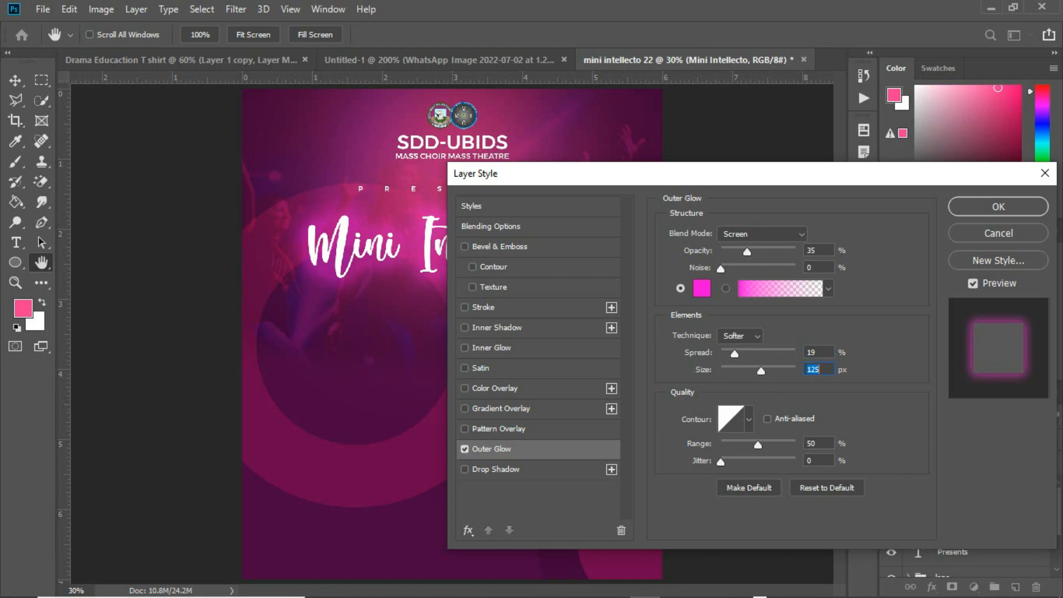
pyautogui.moveTo(868, 164); pyautogui.dragTo(718, 288)
pyautogui.click(847, 321)
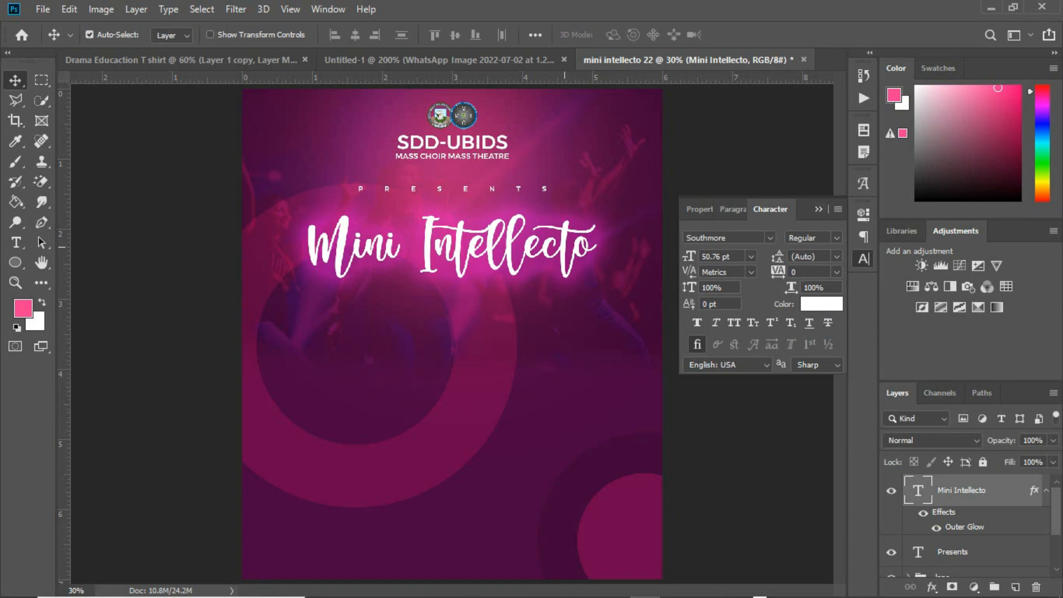
pyautogui.moveTo(570, 237); pyautogui.dragTo(567, 239)
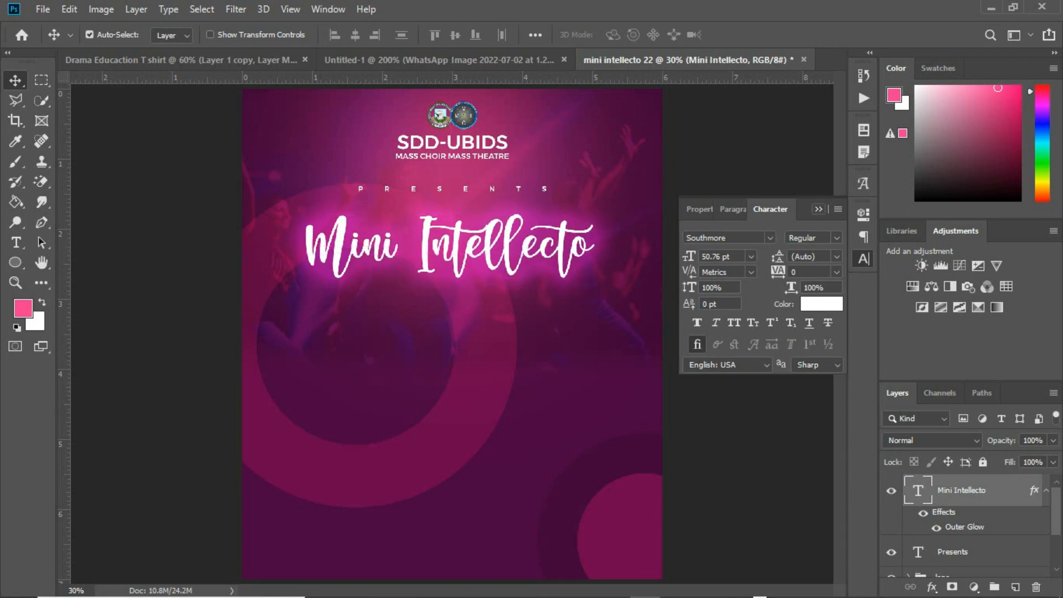
# Add the year below the title as a new text layer, with "20" and "22" on separate lines
pyautogui.click(817, 209)
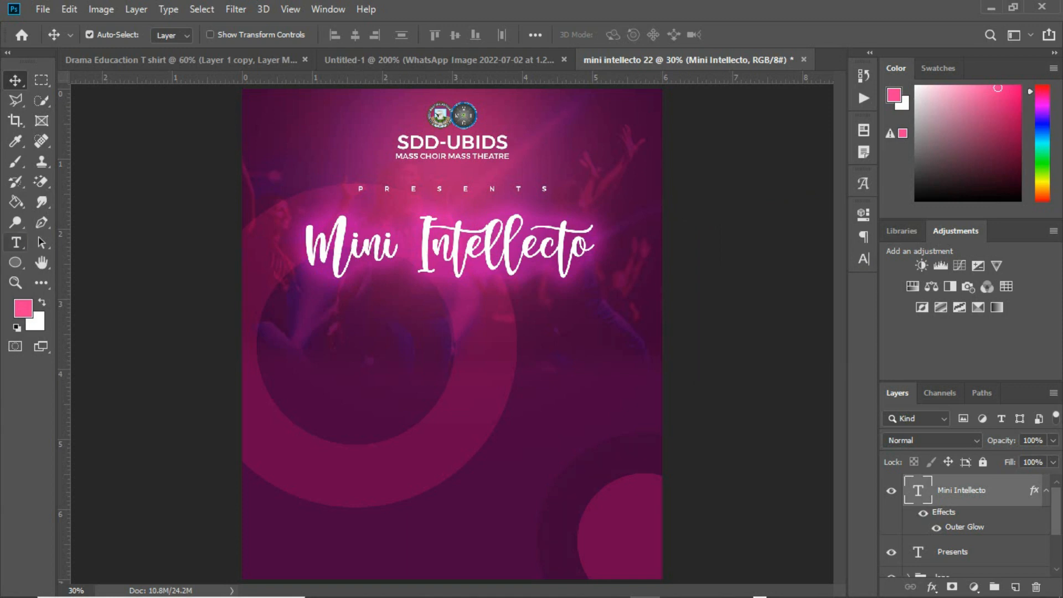
pyautogui.click(15, 242)
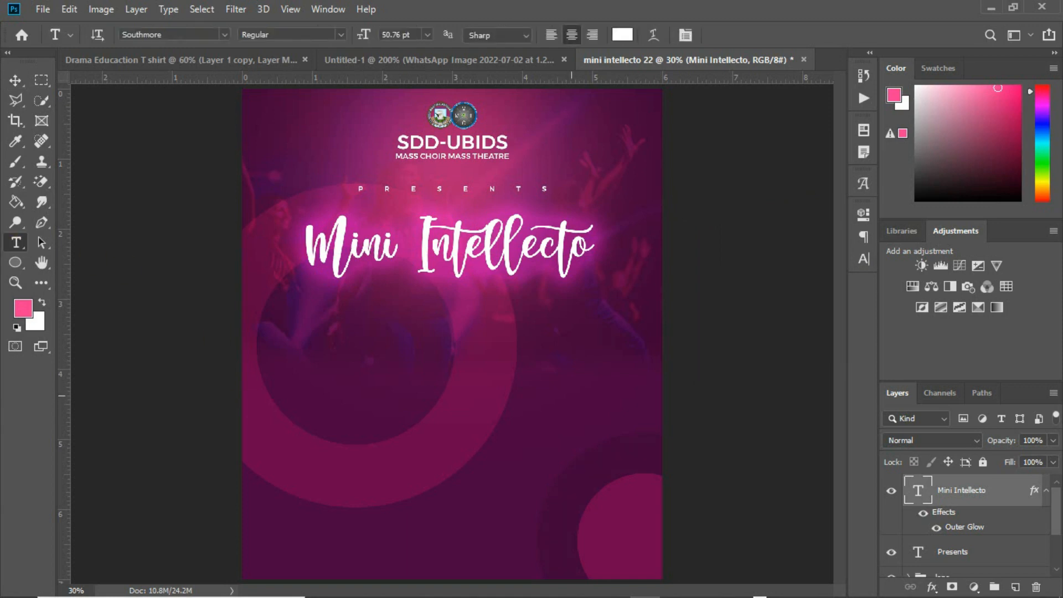
pyautogui.click(506, 343)
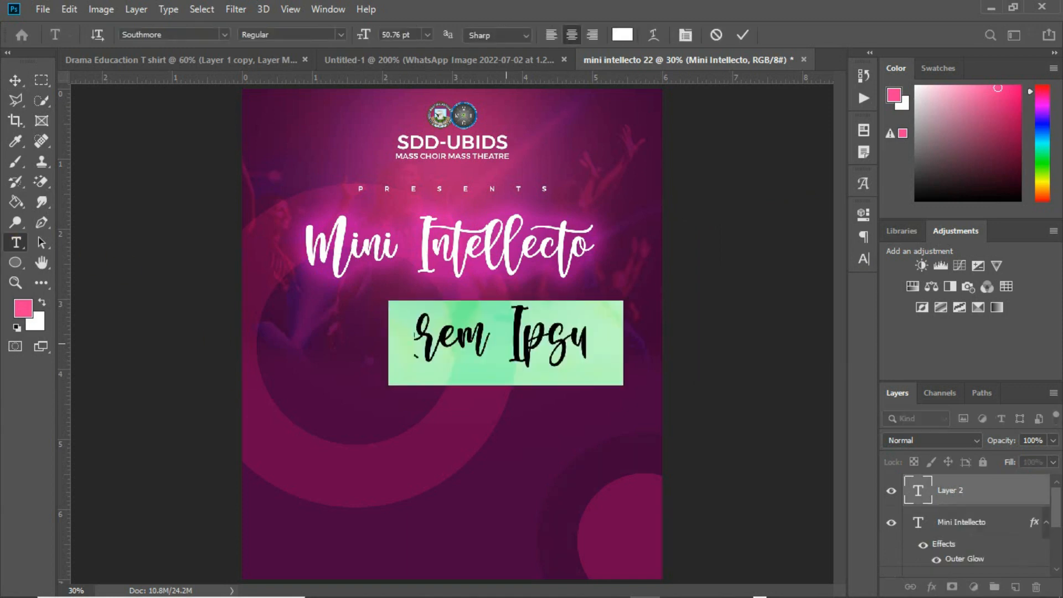
pyautogui.write('20')
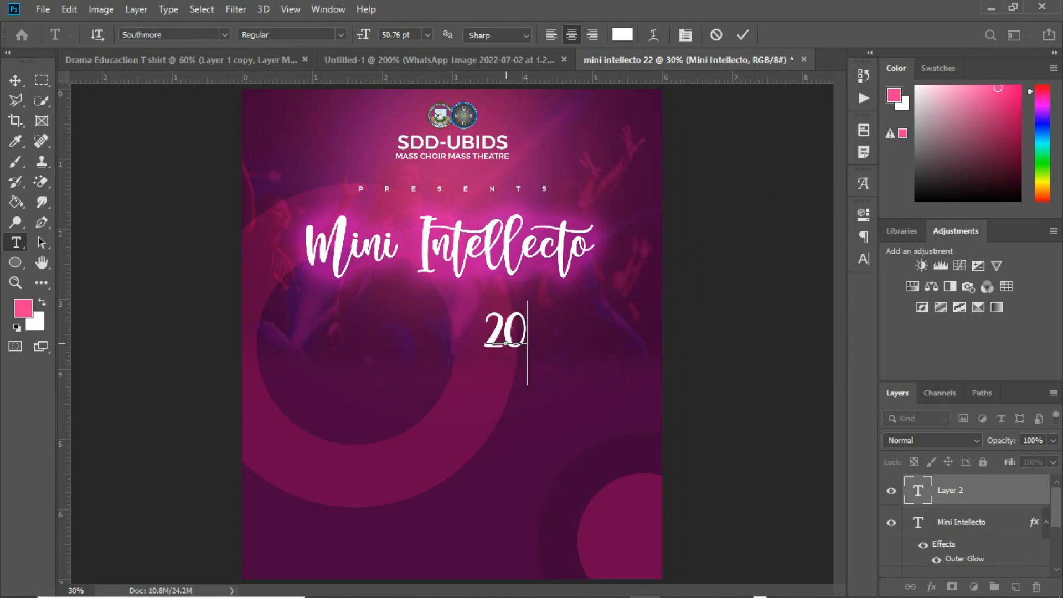
pyautogui.press('Return')
pyautogui.write('22')
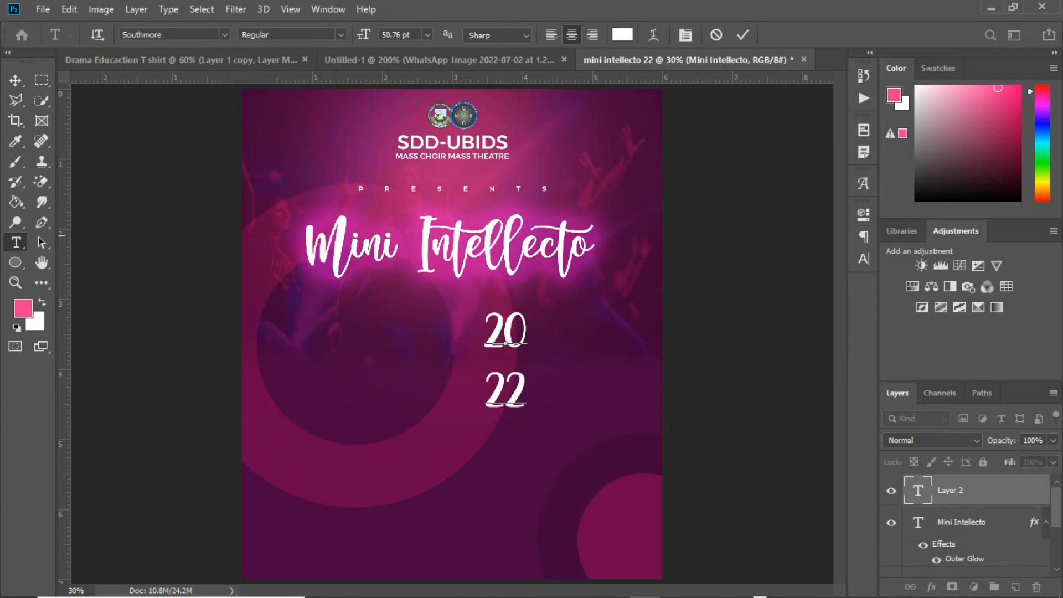
pyautogui.click(16, 80)
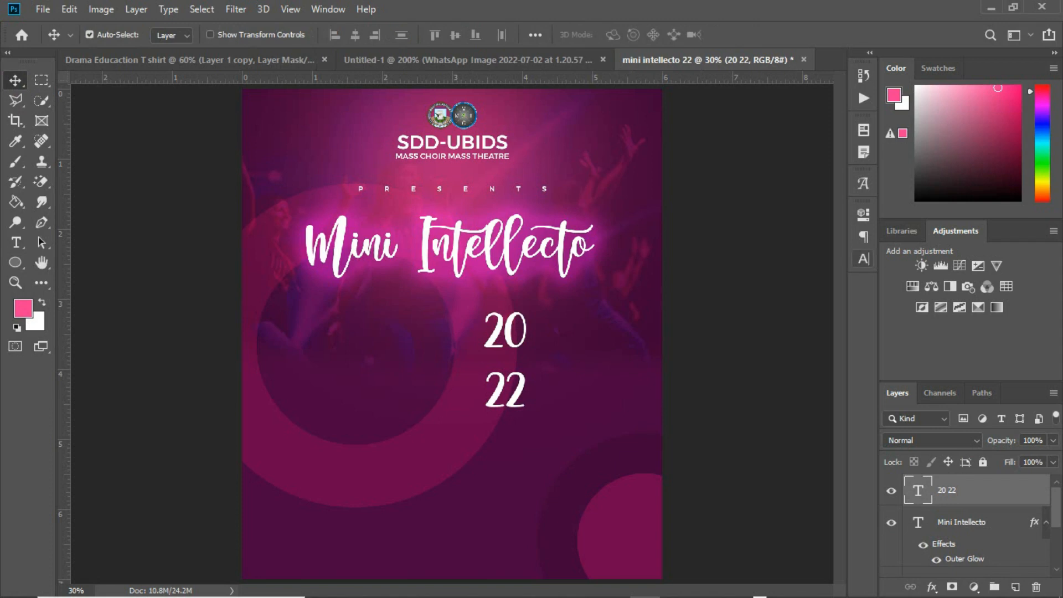
# Change the font of the "20 22" text to Kenyan Coffee
pyautogui.click(864, 260)
pyautogui.click(770, 238)
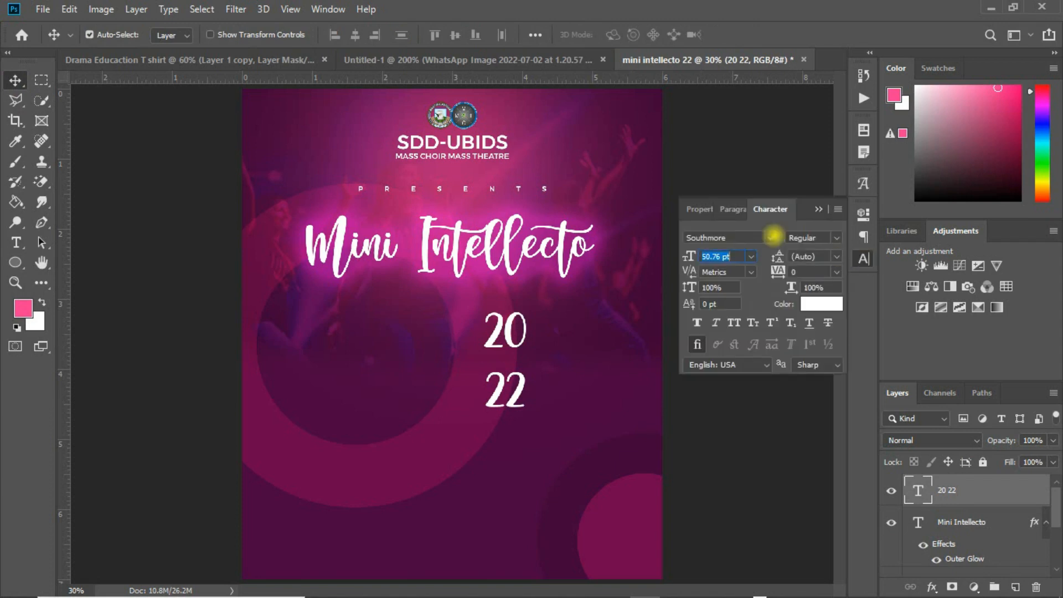
pyautogui.press('Down')
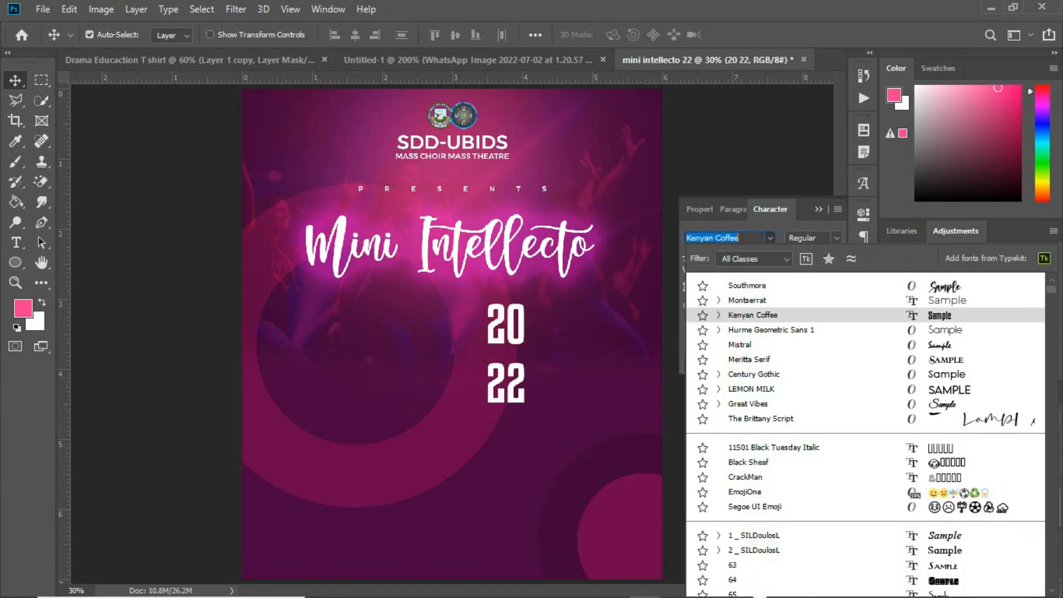
pyautogui.click(769, 315)
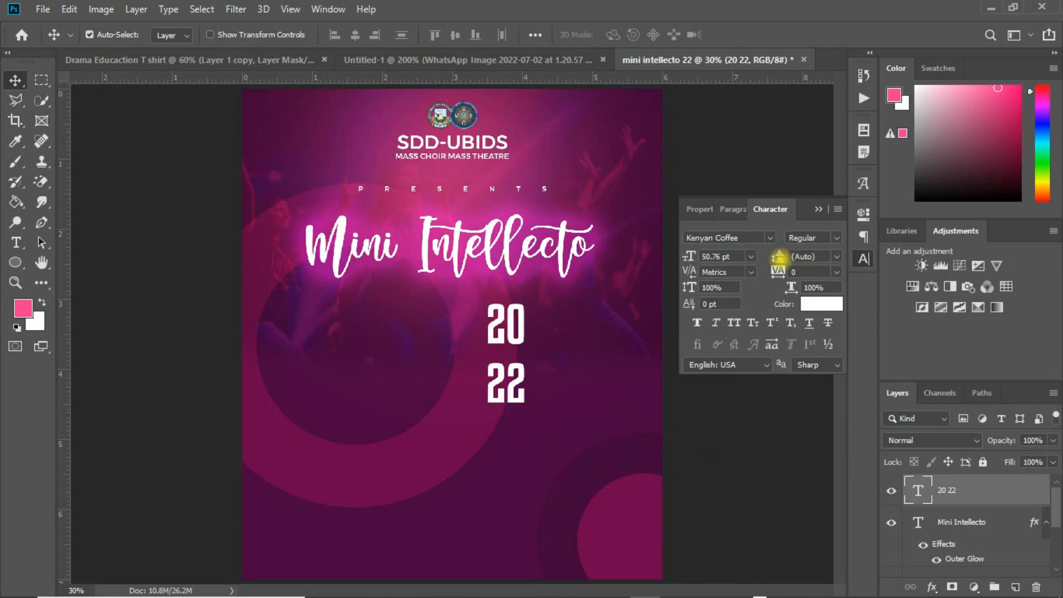
# Tighten the line spacing of the "20 22" text to a leading of 51.2 pt
pyautogui.moveTo(777, 256); pyautogui.dragTo(762, 257)
pyautogui.press('Down')
pyautogui.press('Down')
pyautogui.press('Down')
pyautogui.press('Down')
pyautogui.press('Down')
pyautogui.press('Down')
pyautogui.press('Down')
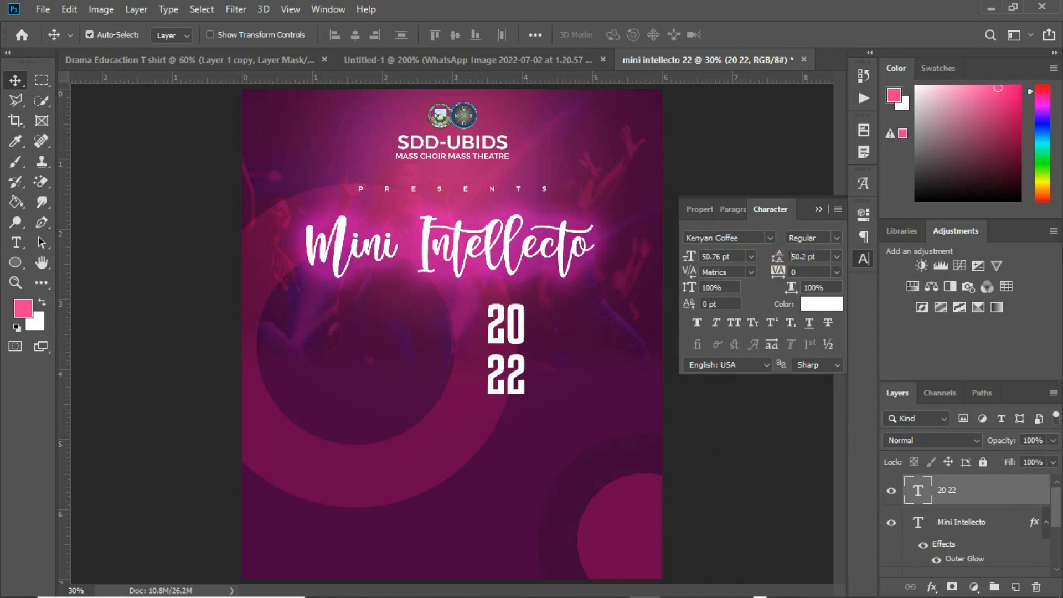
pyautogui.press('Up')
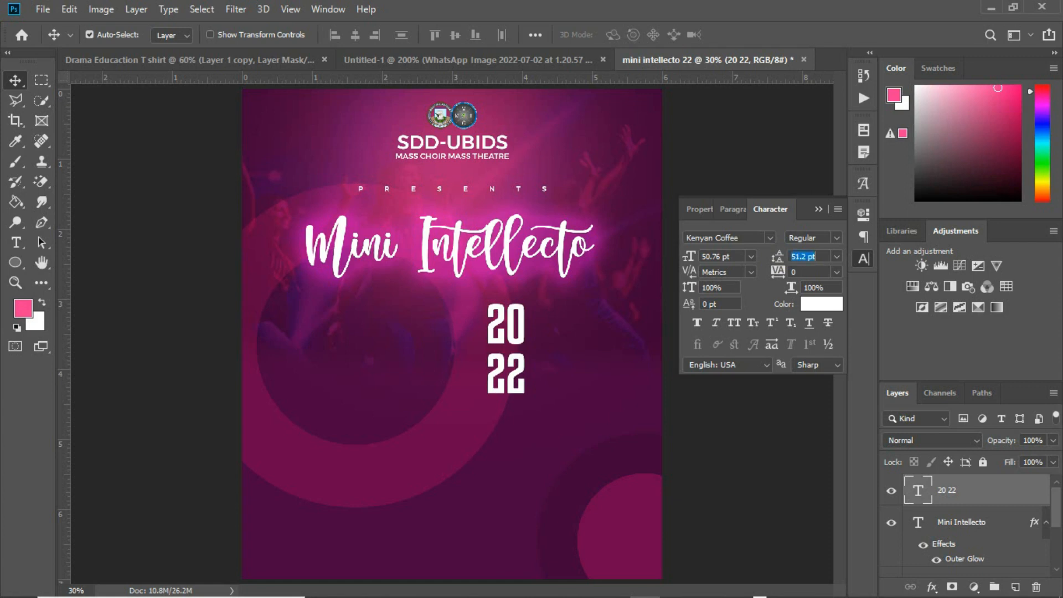
pyautogui.press('Return')
# Scale the "20 22" text to 34.52% and place it directly after the last letter of "Mini Intellecto"
pyautogui.moveTo(523, 332); pyautogui.dragTo(547, 307)
pyautogui.press('ctrl')
pyautogui.hotkey('ctrl', 't')
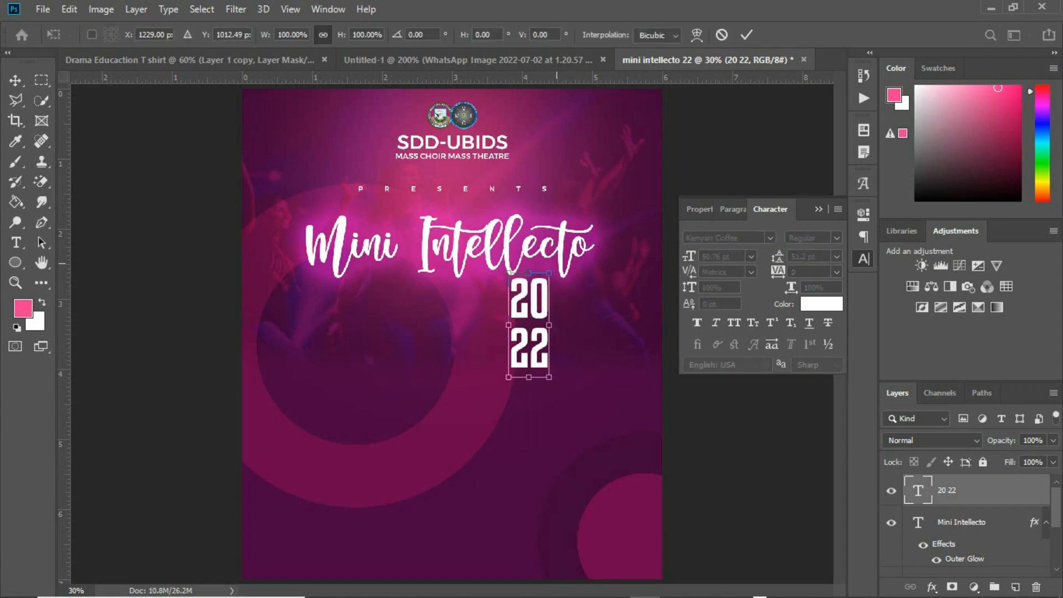
pyautogui.moveTo(549, 273); pyautogui.dragTo(537, 307)
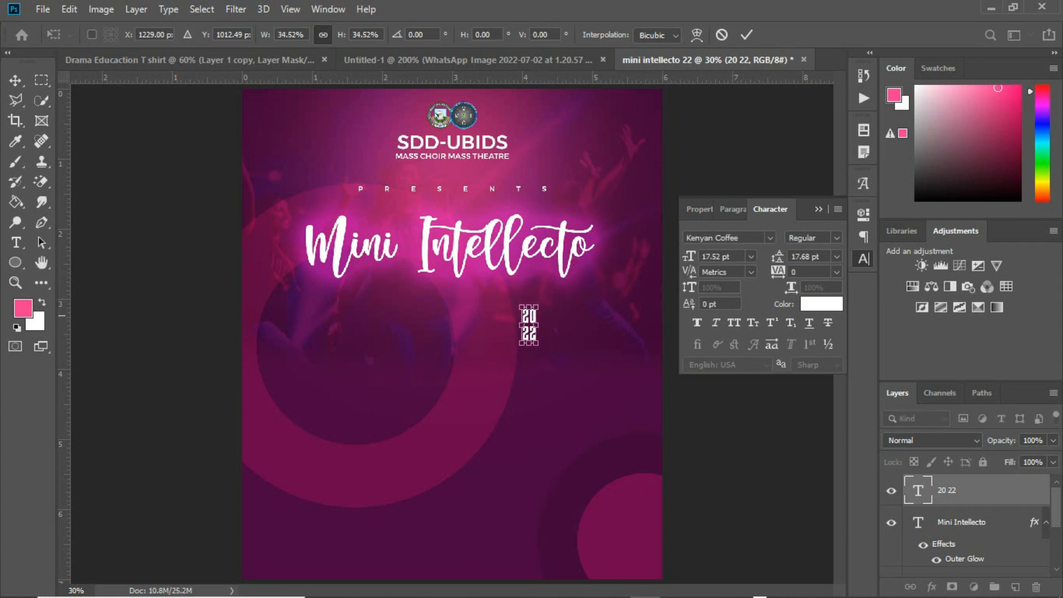
pyautogui.moveTo(529, 321); pyautogui.dragTo(602, 241)
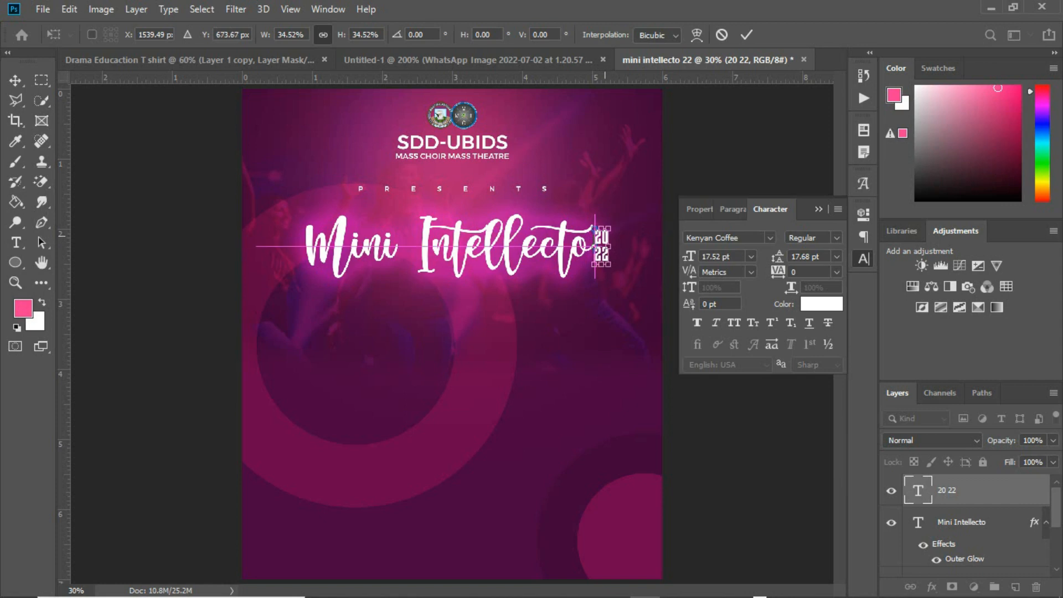
pyautogui.press('Return')
# Set the colour of the "20 22" text to orange ffa800
pyautogui.click(821, 303)
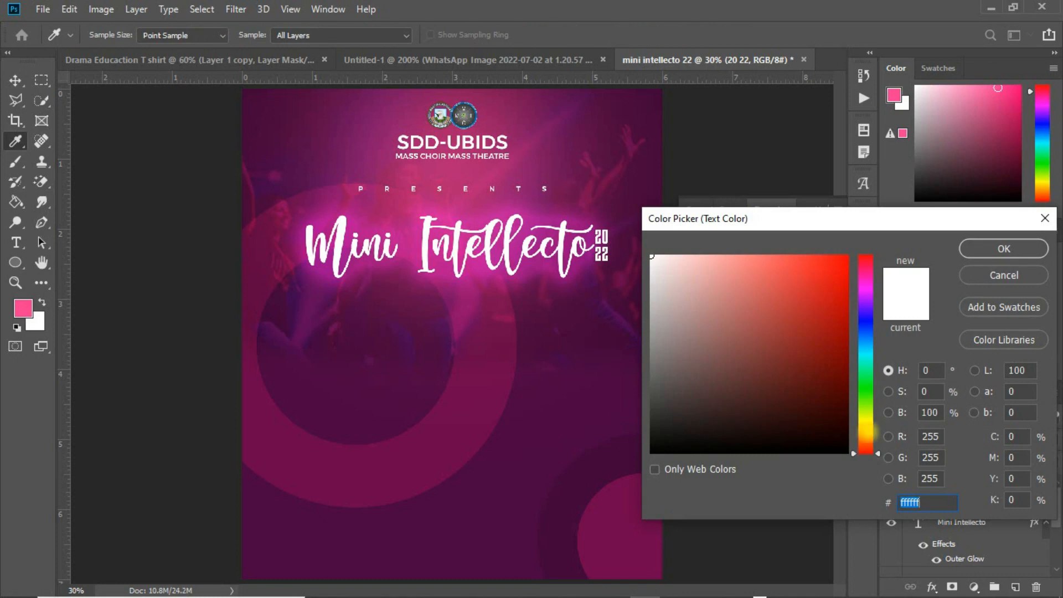
pyautogui.click(867, 432)
pyautogui.moveTo(837, 287); pyautogui.dragTo(917, 191)
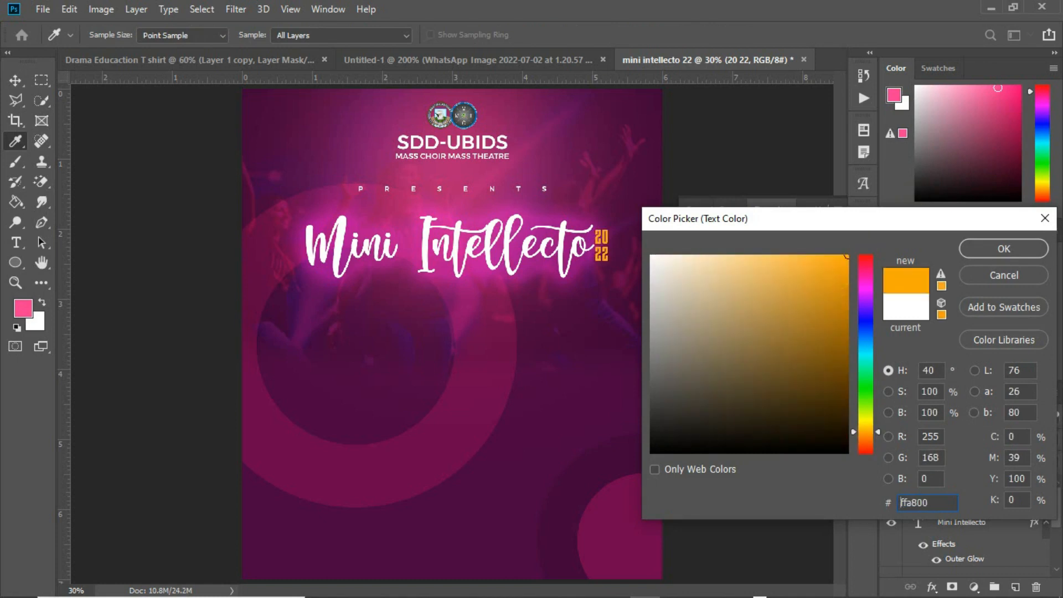
pyautogui.click(1002, 248)
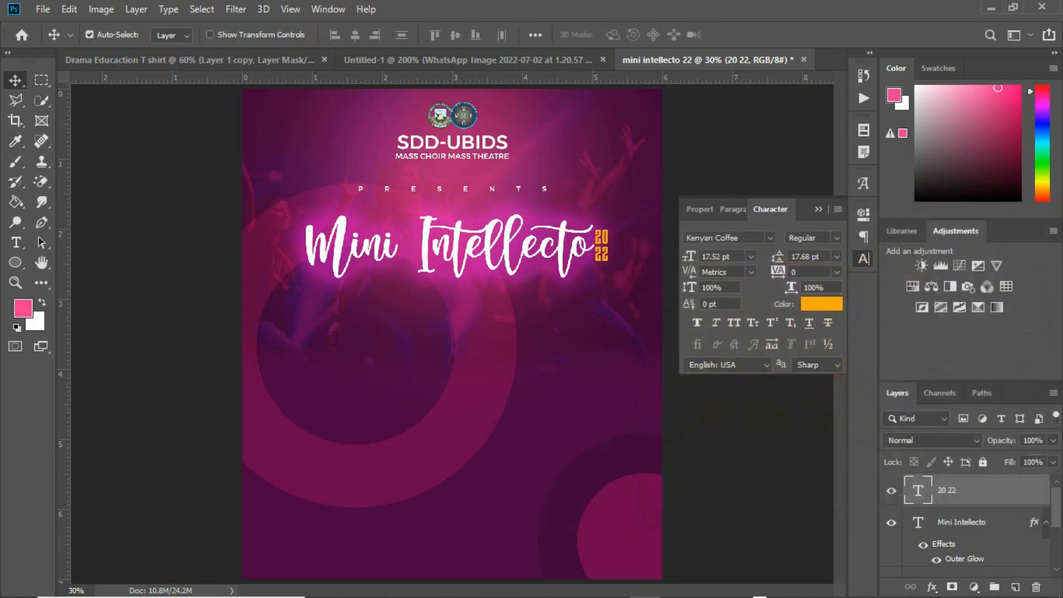
# Group the "20 22" and "Mini Intellecto" text layers and name the group "annual theme"
pyautogui.keyDown('shift'); pyautogui.click(970, 521); pyautogui.keyUp('shift')
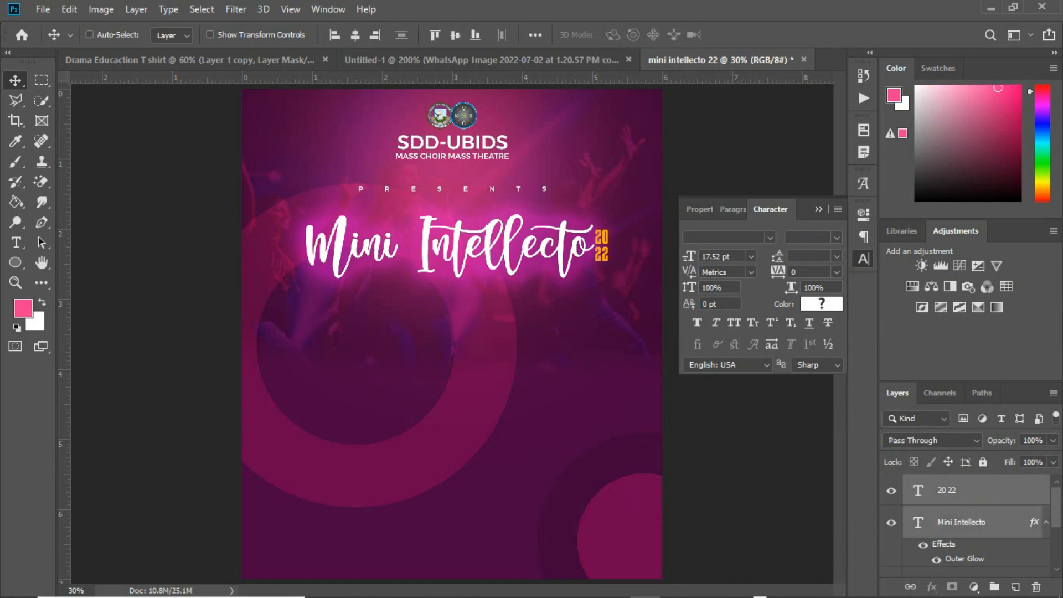
pyautogui.hotkey('ctrl', 'g')
pyautogui.click(948, 484)
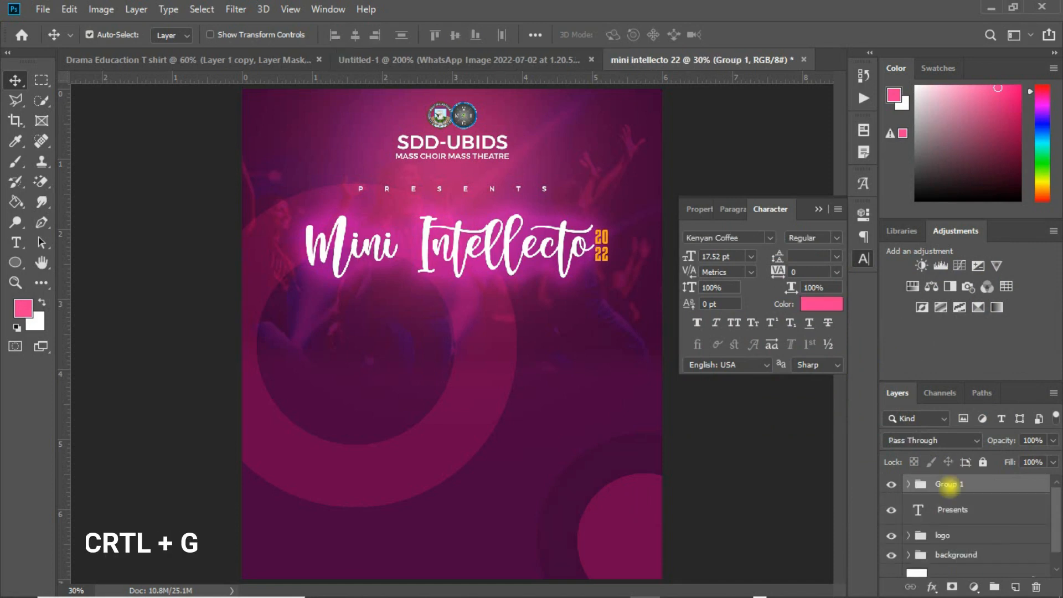
pyautogui.doubleClick(947, 484)
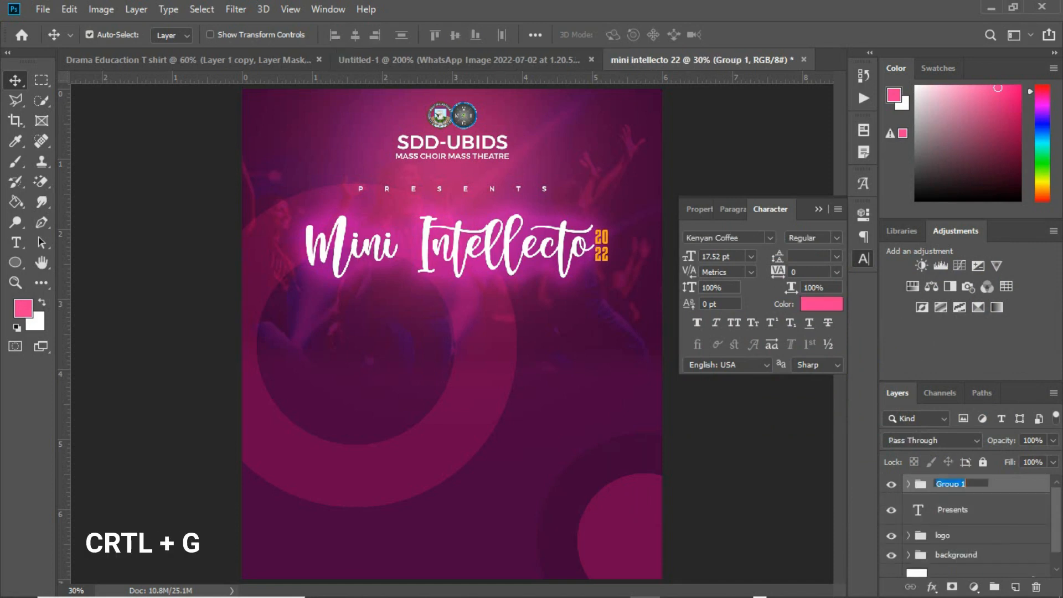
pyautogui.write('a')
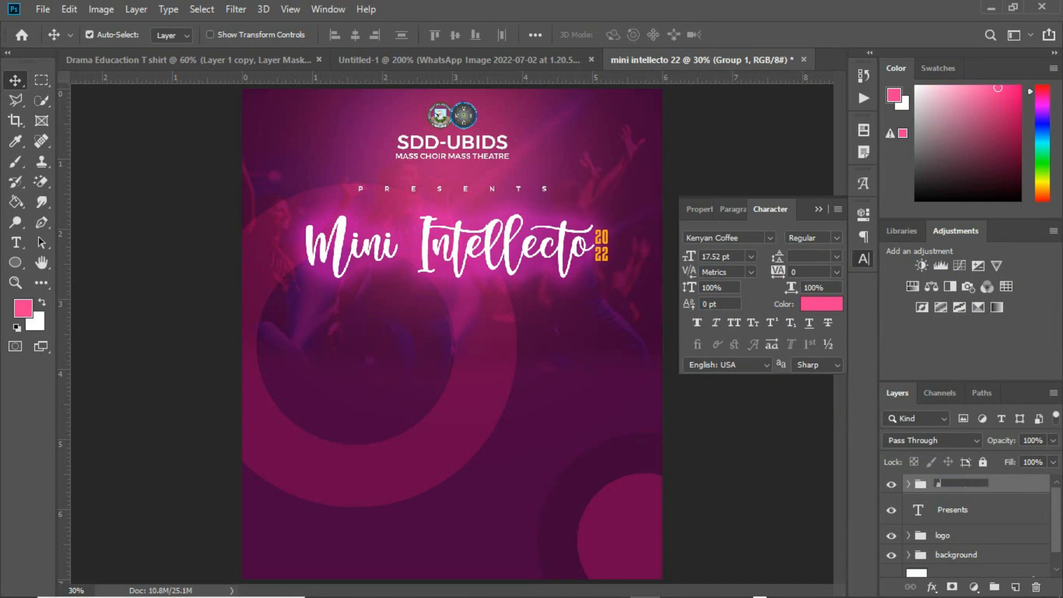
pyautogui.write('nnual theme')
pyautogui.press('Return')
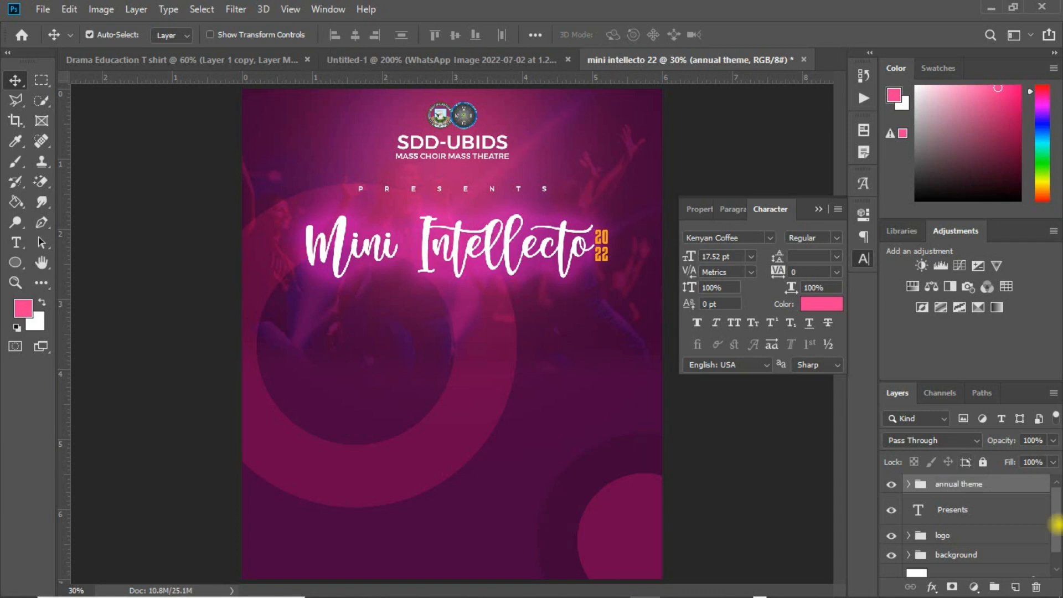
# Centre the "annual theme" group horizontally against the Background layer
pyautogui.scroll(-1, 1057, 523)
pyautogui.click(975, 562)
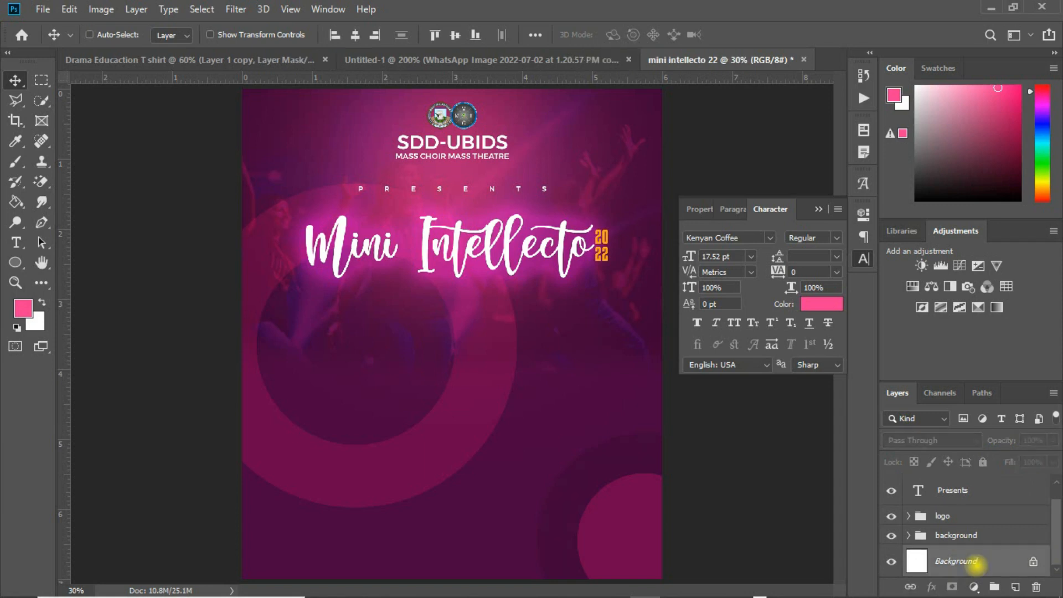
pyautogui.click(355, 35)
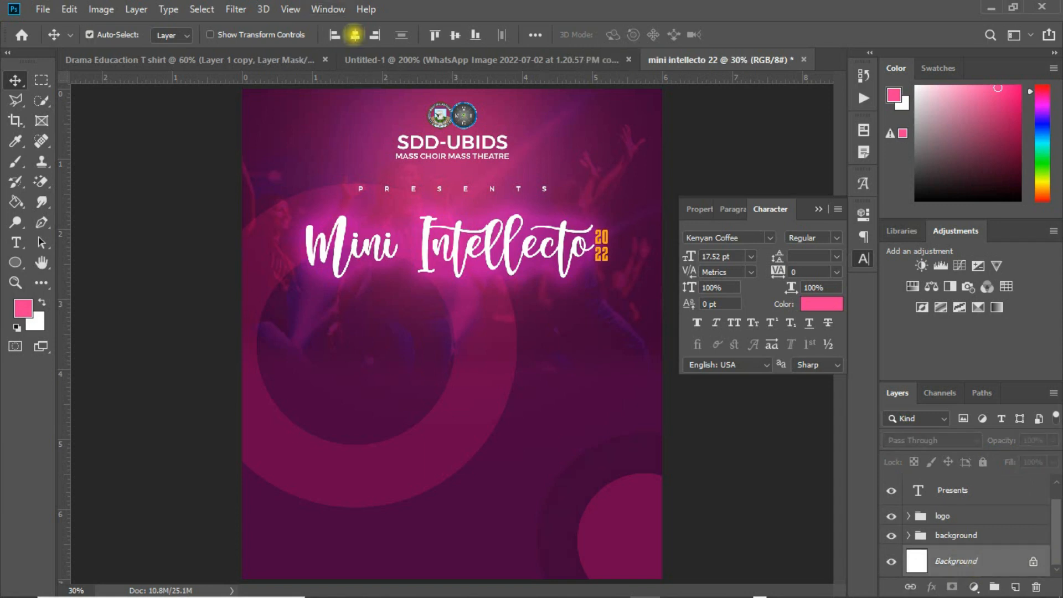
pyautogui.click(819, 208)
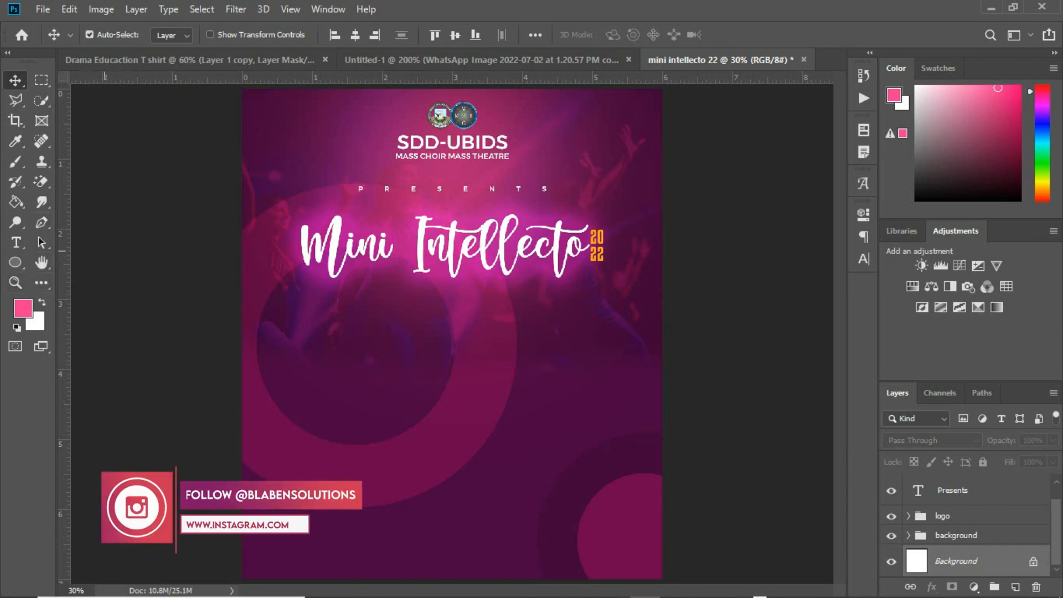
# Draw a pink rectangle about 451 x 714 px below the first word of the title
pyautogui.click(16, 262)
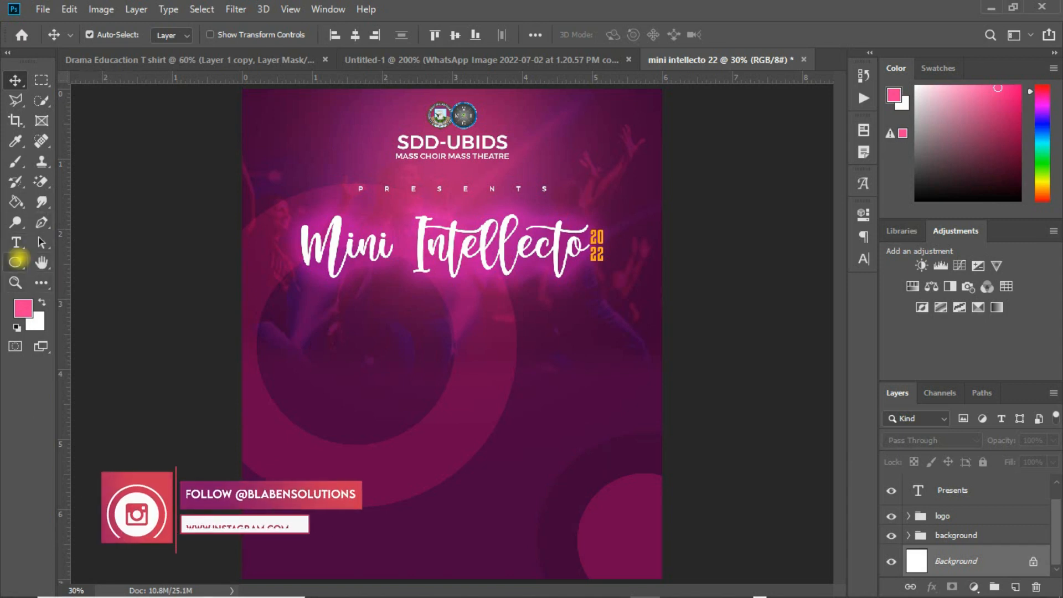
pyautogui.rightClick(15, 262)
pyautogui.click(58, 263)
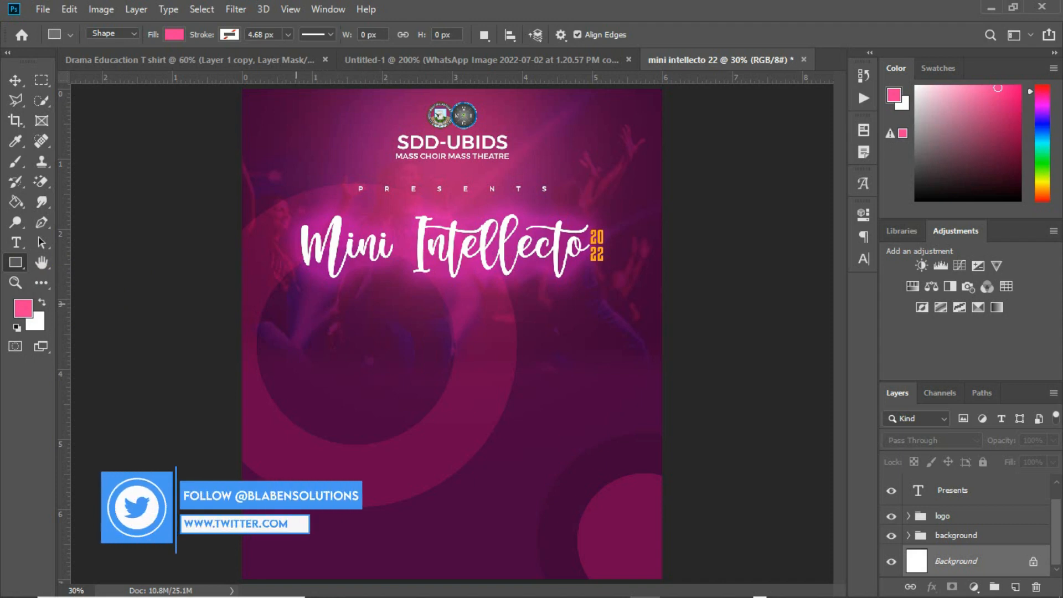
pyautogui.moveTo(299, 293); pyautogui.dragTo(406, 460)
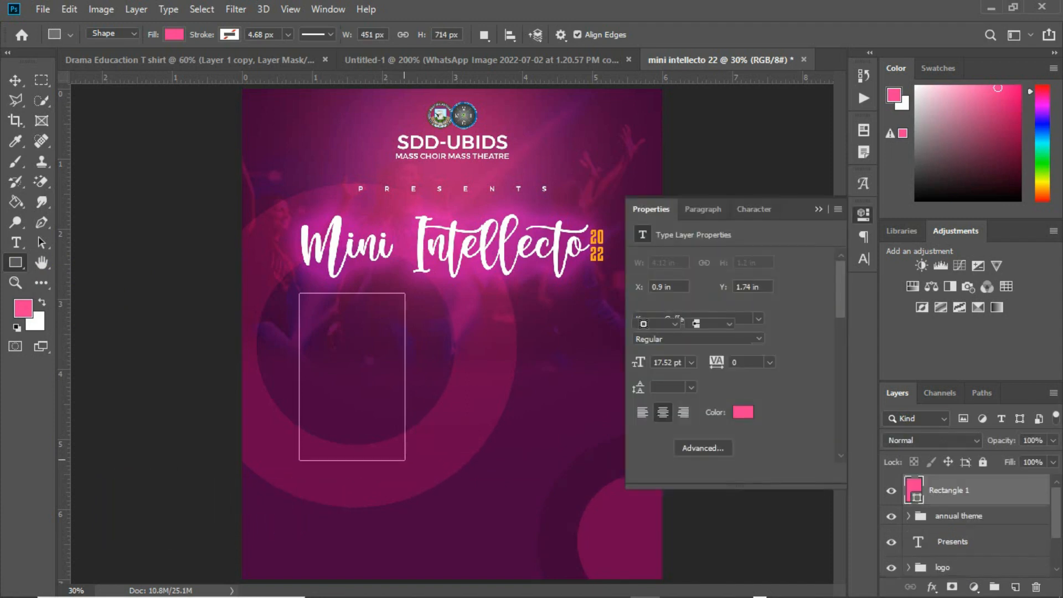
# Duplicate the pink rectangle twice to form a row of three evenly spaced rectangles
pyautogui.click(15, 81)
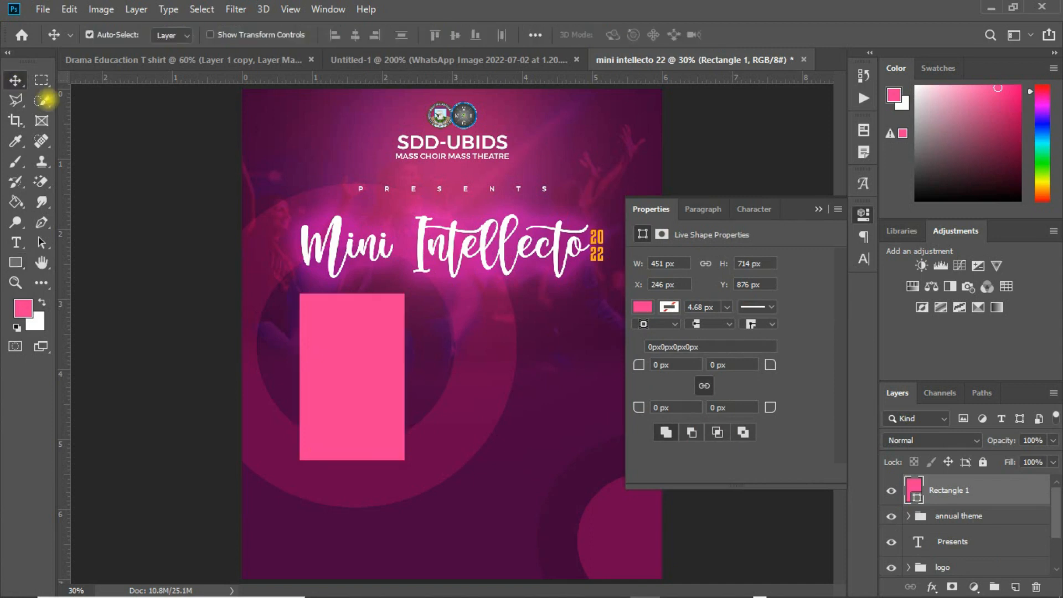
pyautogui.moveTo(367, 320); pyautogui.dragTo(600, 311)
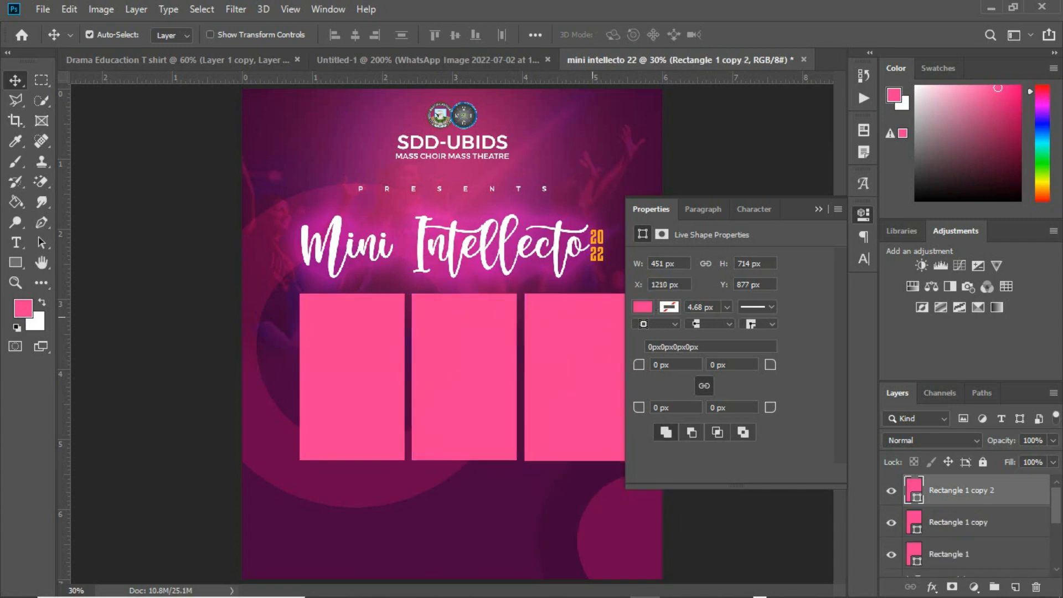
pyautogui.click(818, 209)
# Group the three rectangles and position the group centred horizontally on the page, slightly lower beneath the title
pyautogui.keyDown('shift'); pyautogui.click(970, 553); pyautogui.keyUp('shift')
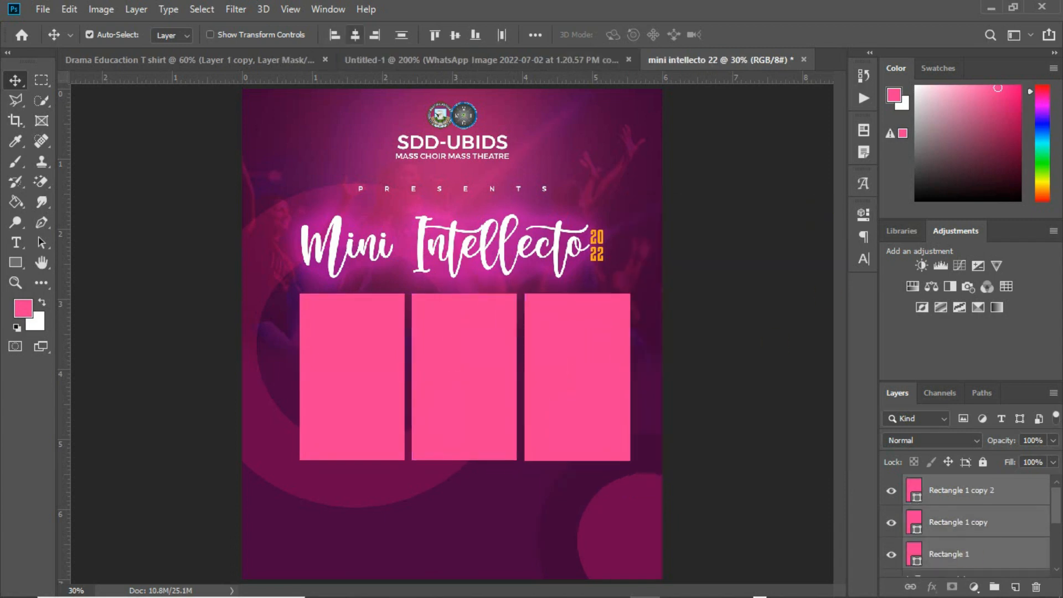
pyautogui.hotkey('ctrl', 'g')
pyautogui.scroll(-3, 974, 532)
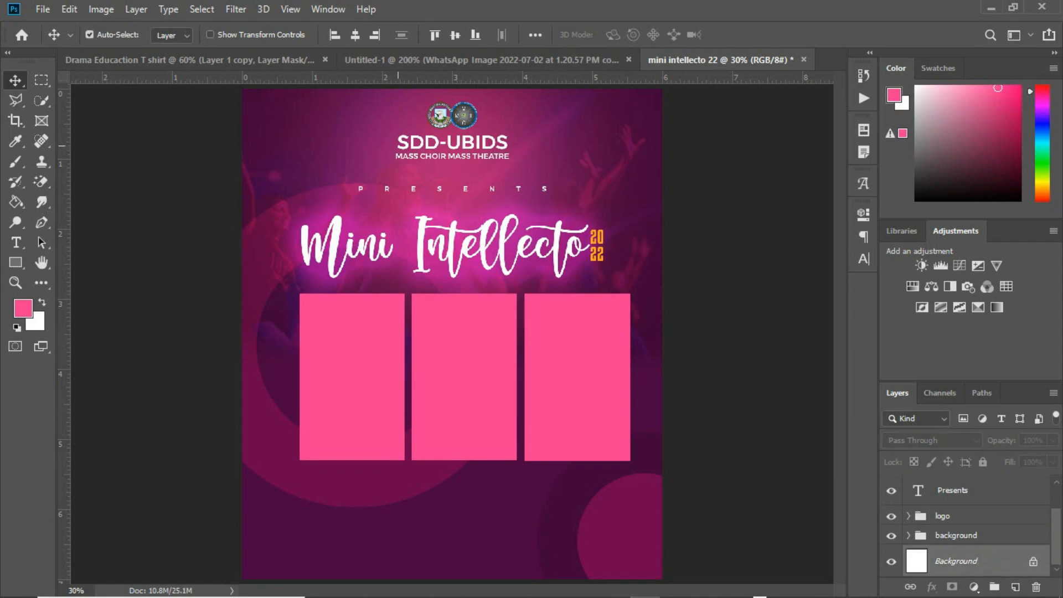
pyautogui.click(355, 35)
pyautogui.keyDown('ctrl'); pyautogui.click(956, 561); pyautogui.keyUp('ctrl')
pyautogui.hotkey('shift', 'Down')
pyautogui.hotkey('shift', 'Down')
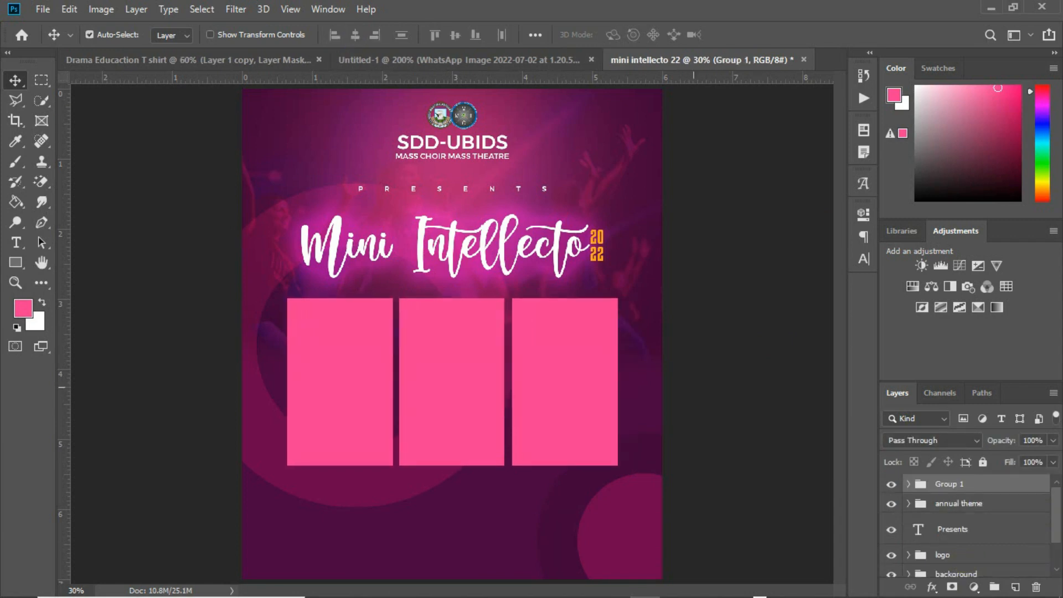
# Place the pastor's photo from the SD-UBIDS folder directly above the first rectangle's layer and position it over that rectangle
pyautogui.click(416, 433)
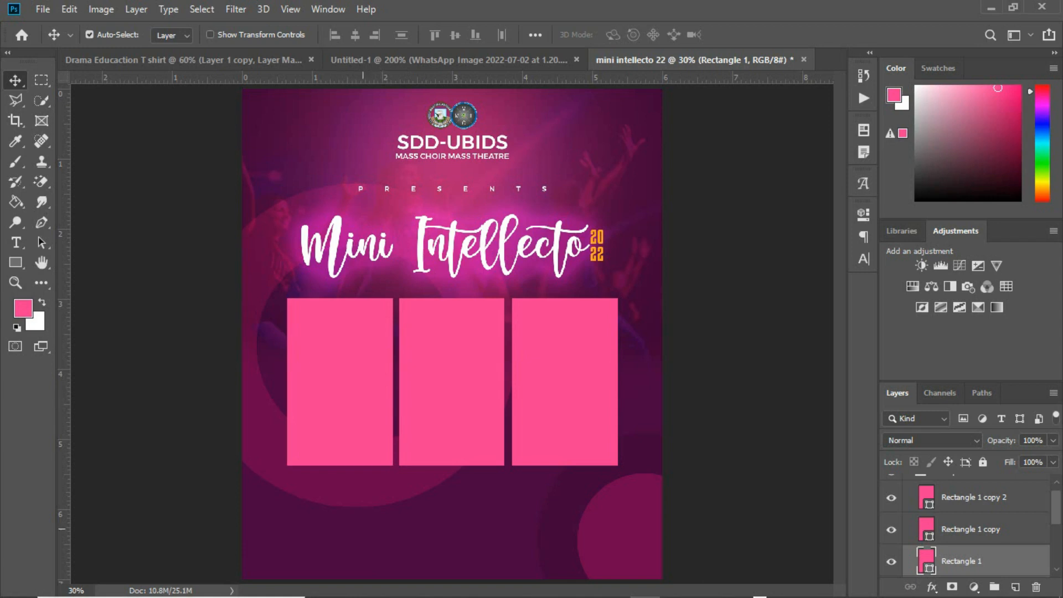
pyautogui.moveTo(551, 597)
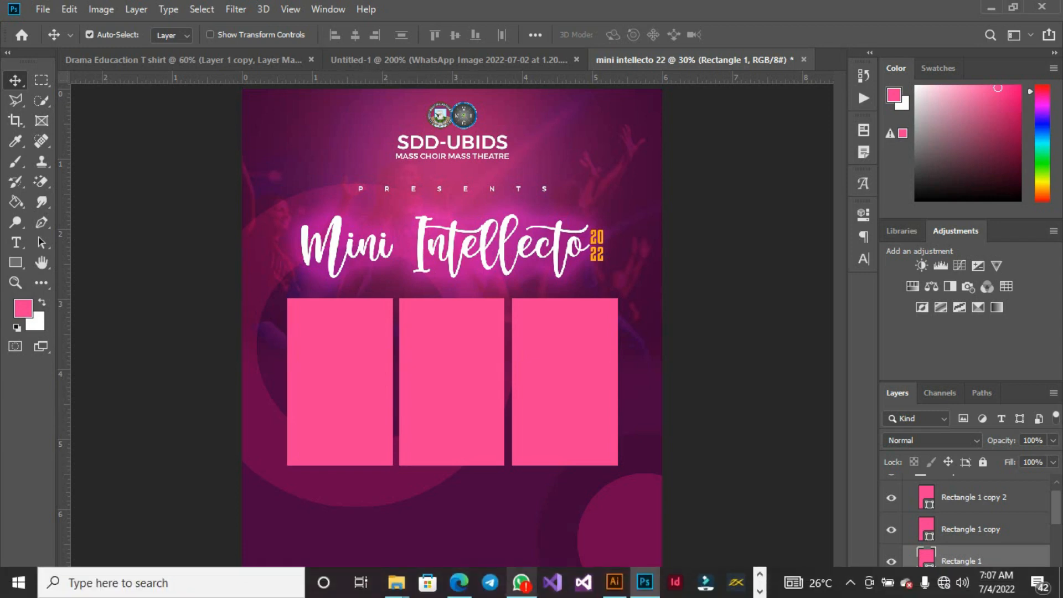
pyautogui.click(393, 581)
pyautogui.click(259, 527)
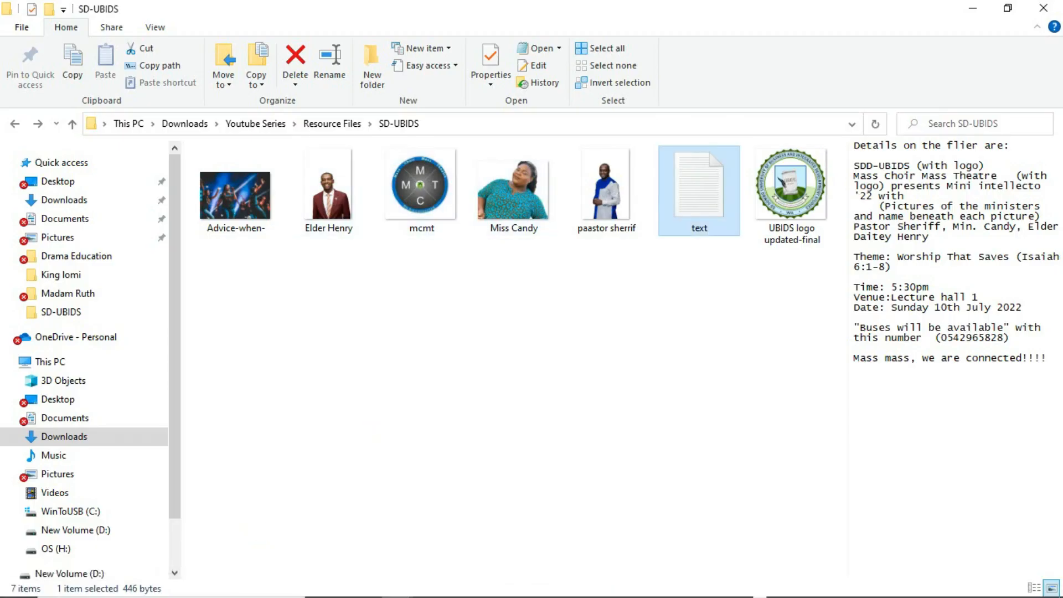
pyautogui.click(606, 188)
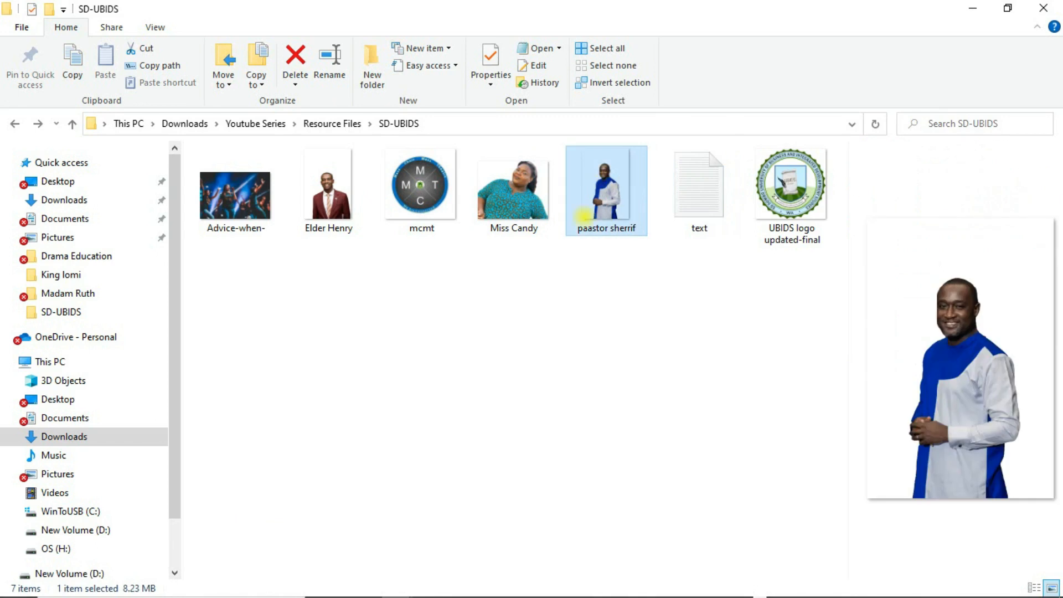
pyautogui.moveTo(465, 596)
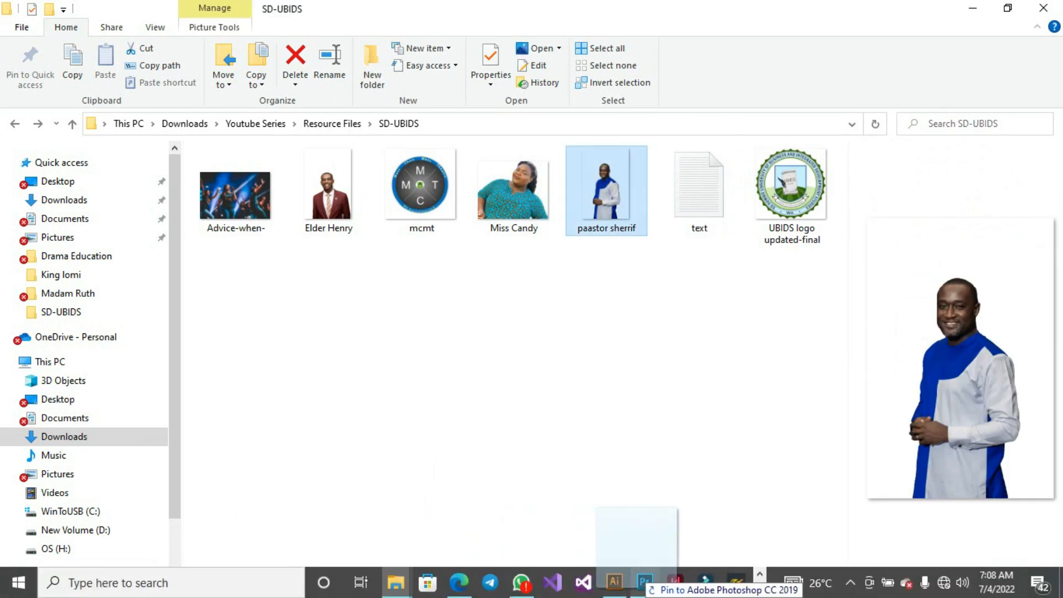
pyautogui.click(644, 583)
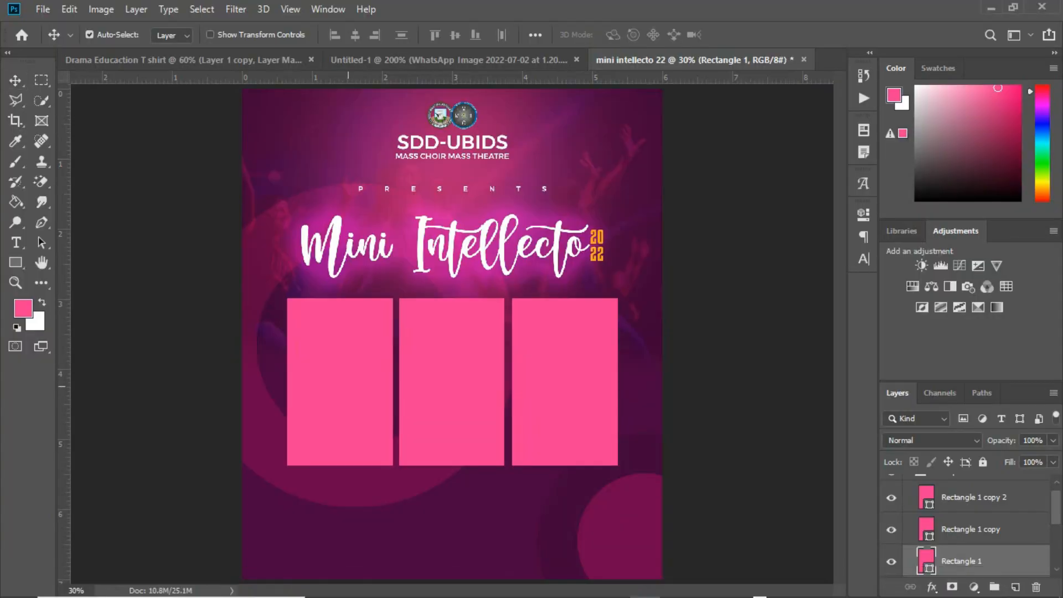
pyautogui.moveTo(457, 328); pyautogui.dragTo(379, 327)
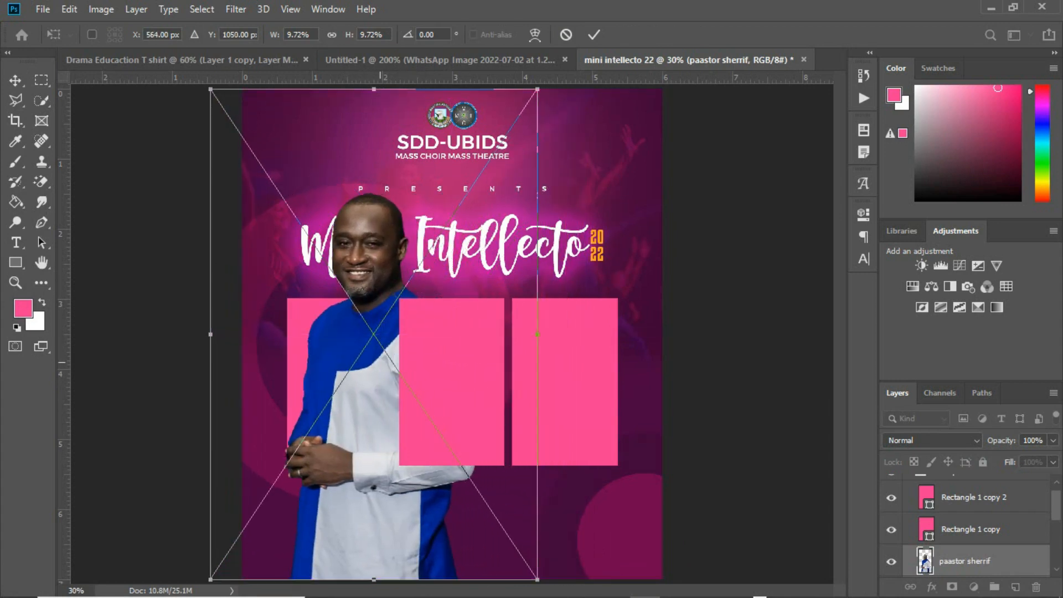
# Flip the pastor's photo horizontally, shift it slightly towards the page's outer edge and commit the placement
pyautogui.click(387, 330)
pyautogui.rightClick(388, 330)
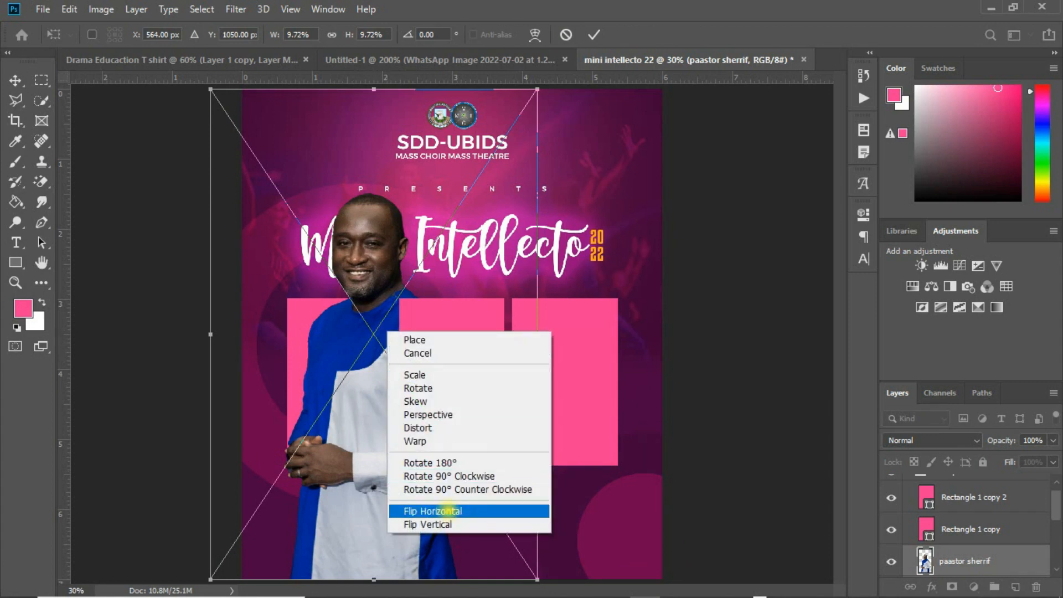
pyautogui.click(447, 511)
pyautogui.moveTo(386, 440); pyautogui.dragTo(370, 437)
pyautogui.press('Return')
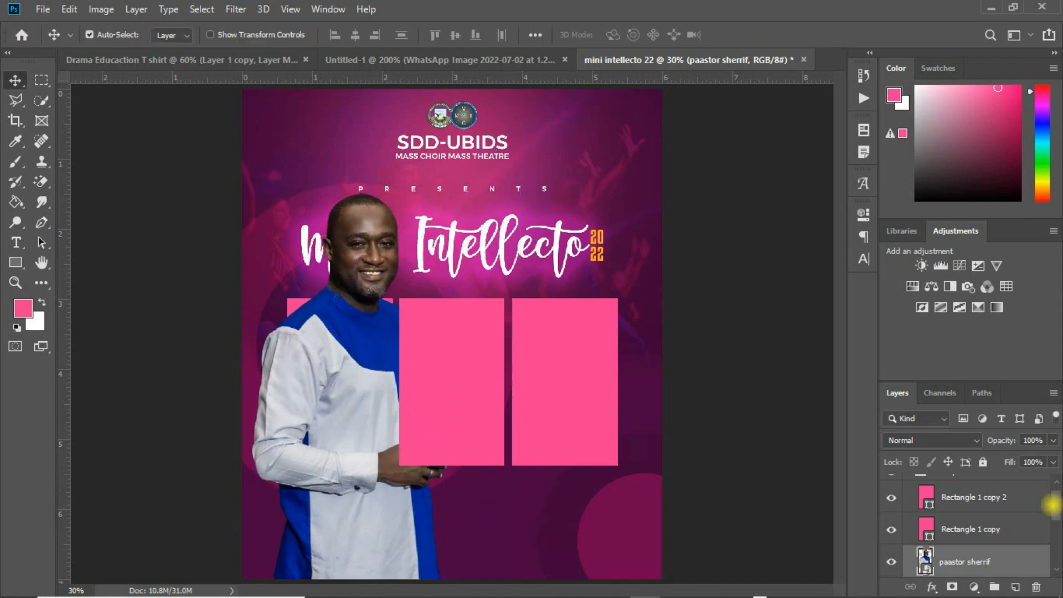
# Clip the pastor's photo to the first rectangle with a clipping mask
pyautogui.scroll(-2, 1052, 504)
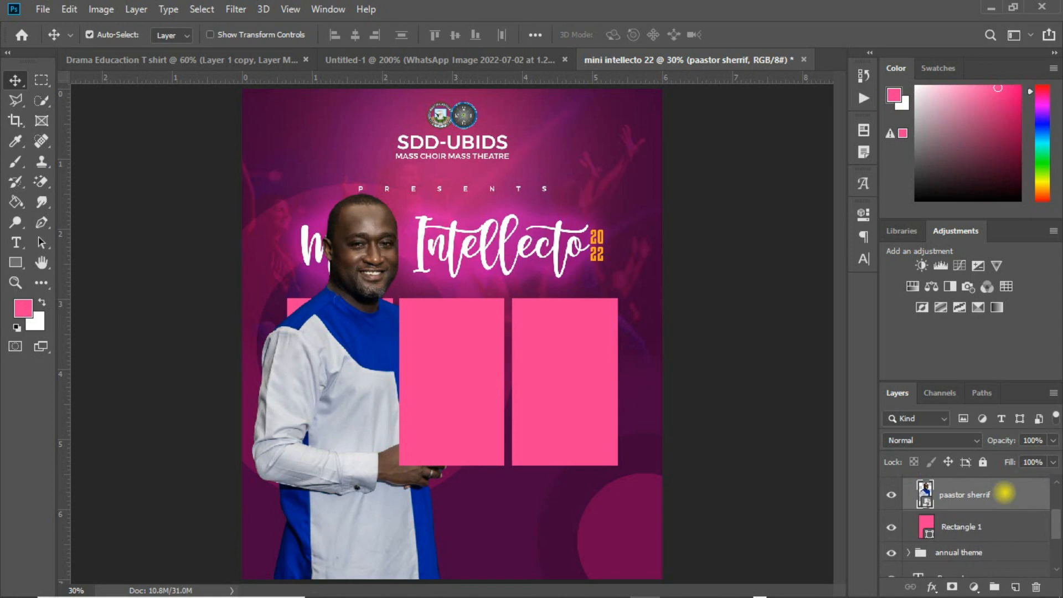
pyautogui.rightClick(1005, 492)
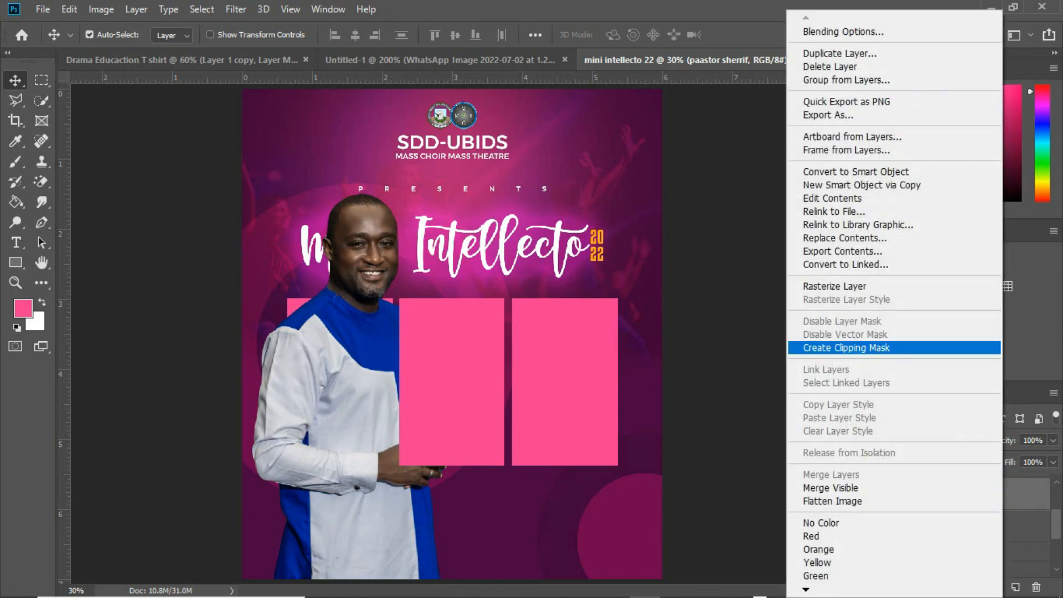
pyautogui.click(930, 348)
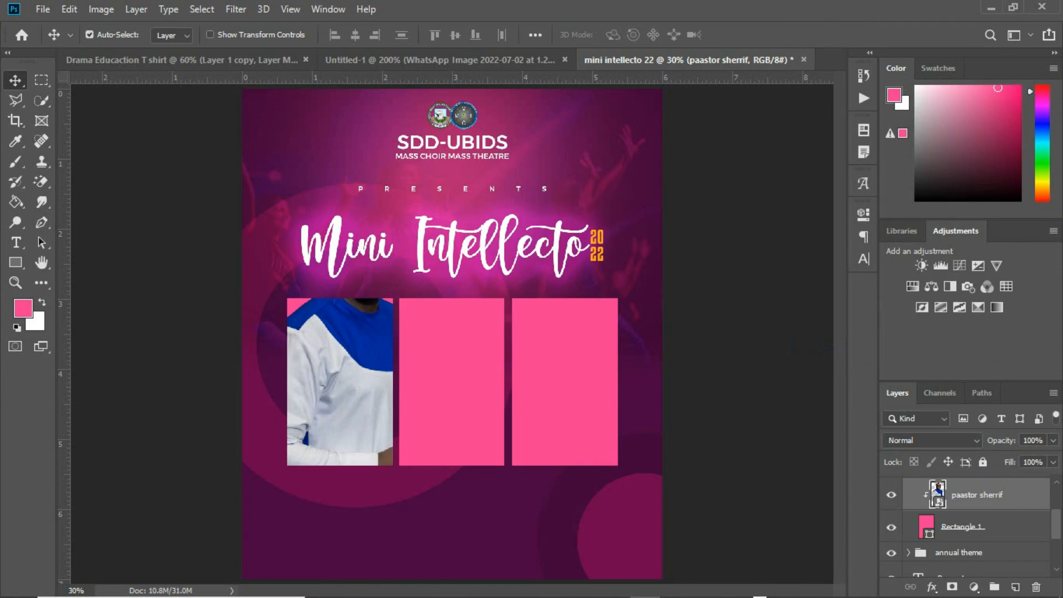
# Scale the clipped pastor's photo to about 5.47% and position it so the body fills the first rectangle
pyautogui.hotkey('ctrl', 't')
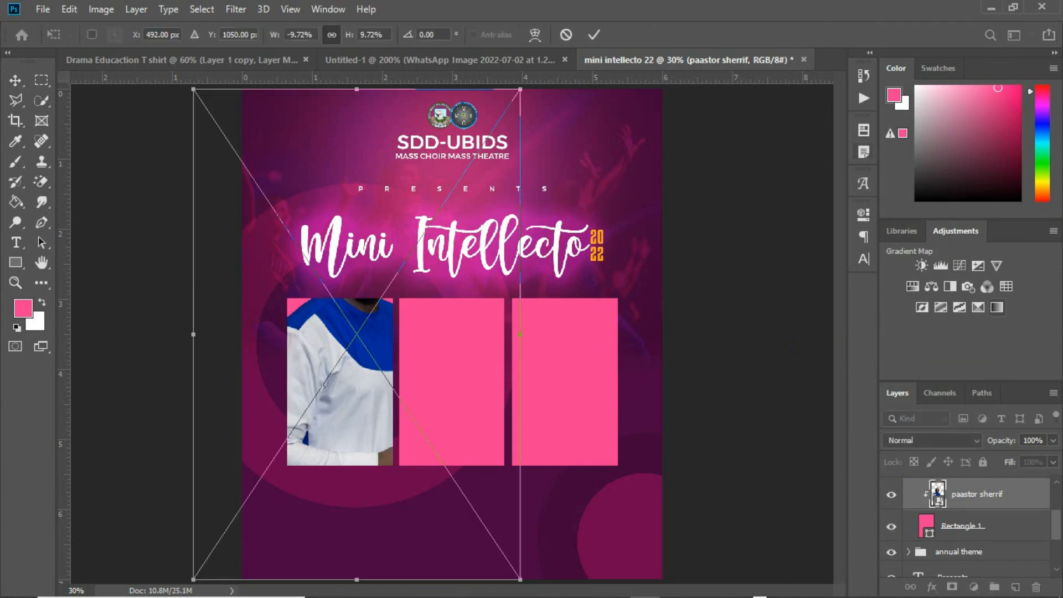
pyautogui.moveTo(521, 88); pyautogui.dragTo(446, 199)
pyautogui.moveTo(374, 301)
pyautogui.mouseDown()
pyautogui.moveTo(380, 376)
pyautogui.moveTo(379, 326)
pyautogui.moveTo(363, 316)
pyautogui.mouseUp()
pyautogui.moveTo(356, 357); pyautogui.dragTo(356, 357)
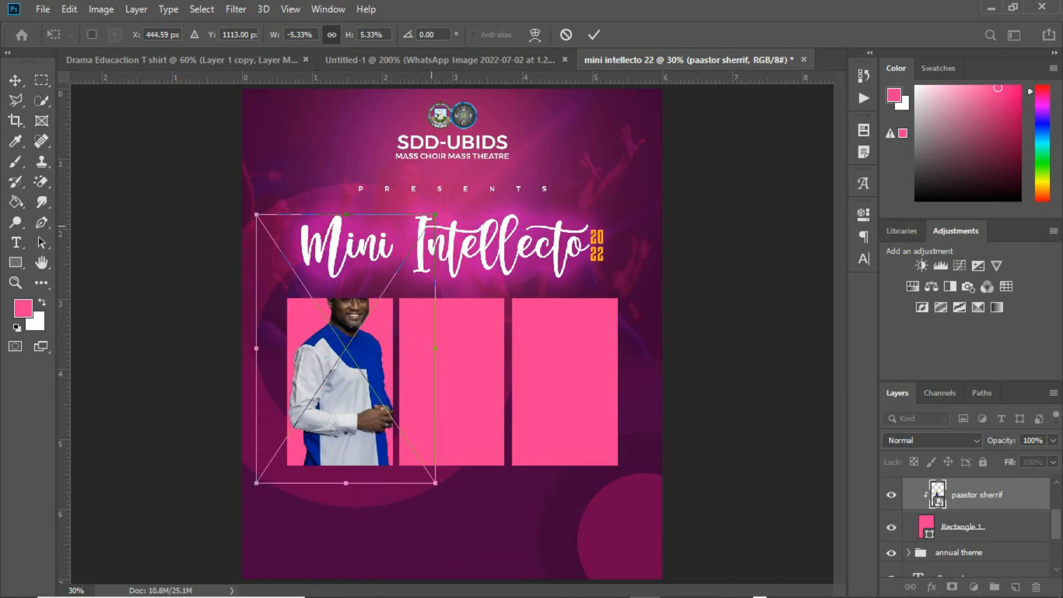
pyautogui.moveTo(435, 215)
pyautogui.mouseDown()
pyautogui.moveTo(445, 199)
pyautogui.moveTo(438, 210)
pyautogui.mouseUp()
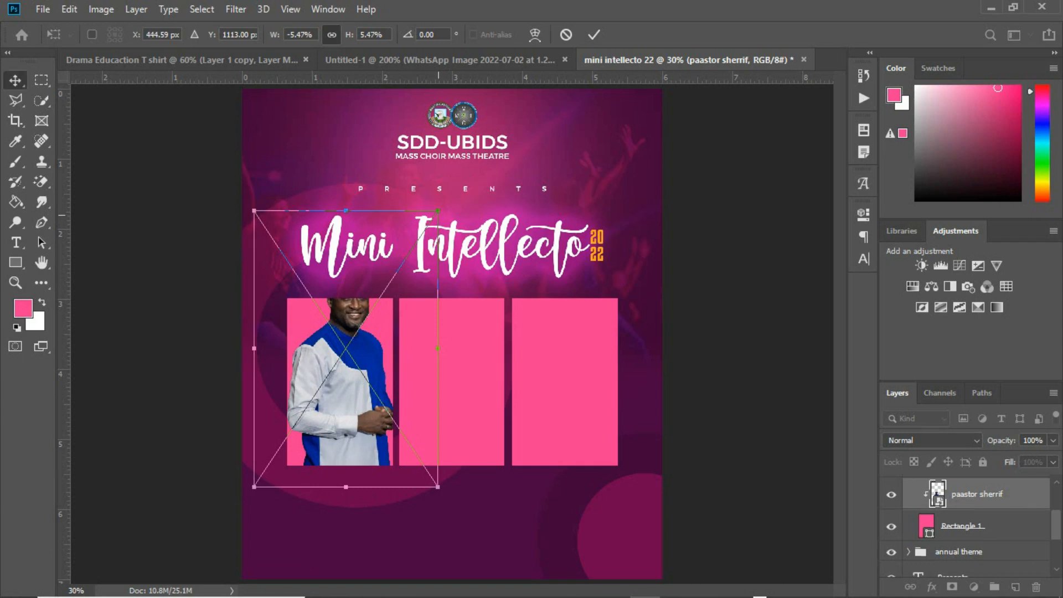
pyautogui.press('Return')
# Duplicate the clipped pastor's photo and mask off the part of the copy that hangs below the first rectangle with a black brush
pyautogui.press('ctrl')
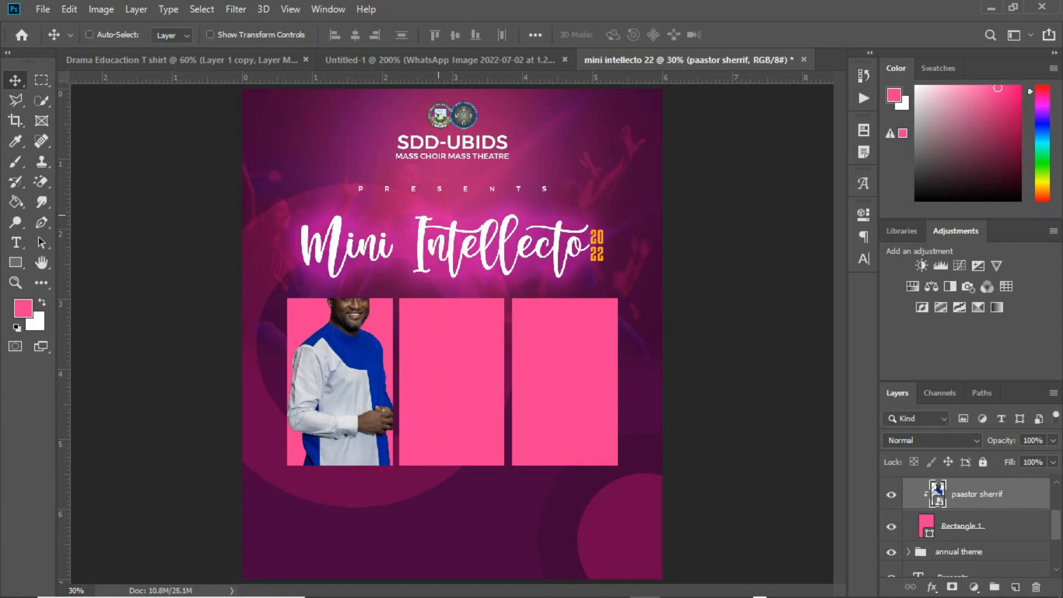
pyautogui.hotkey('ctrl', 'j')
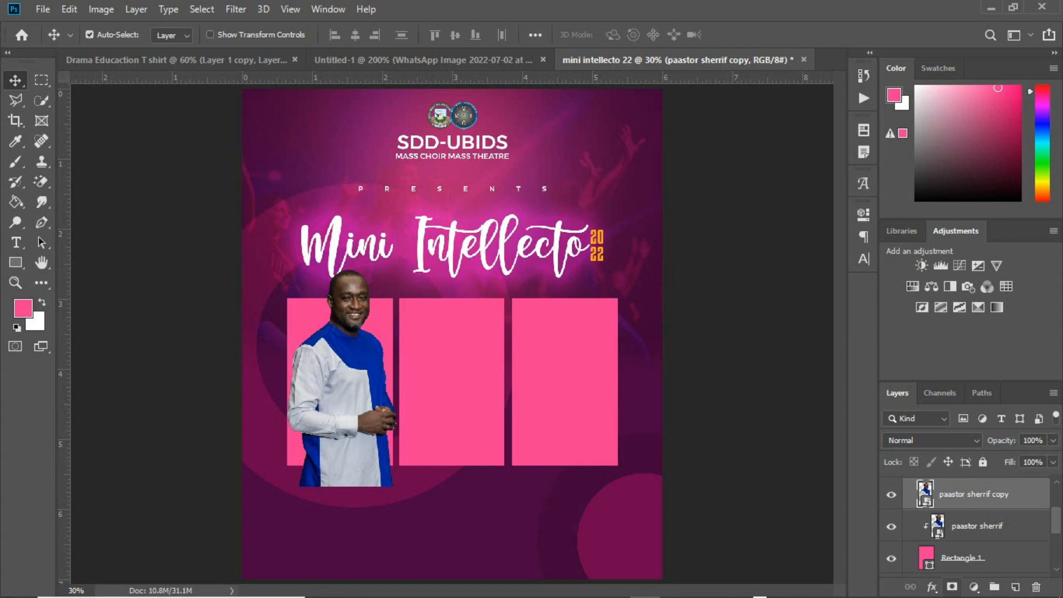
pyautogui.click(952, 587)
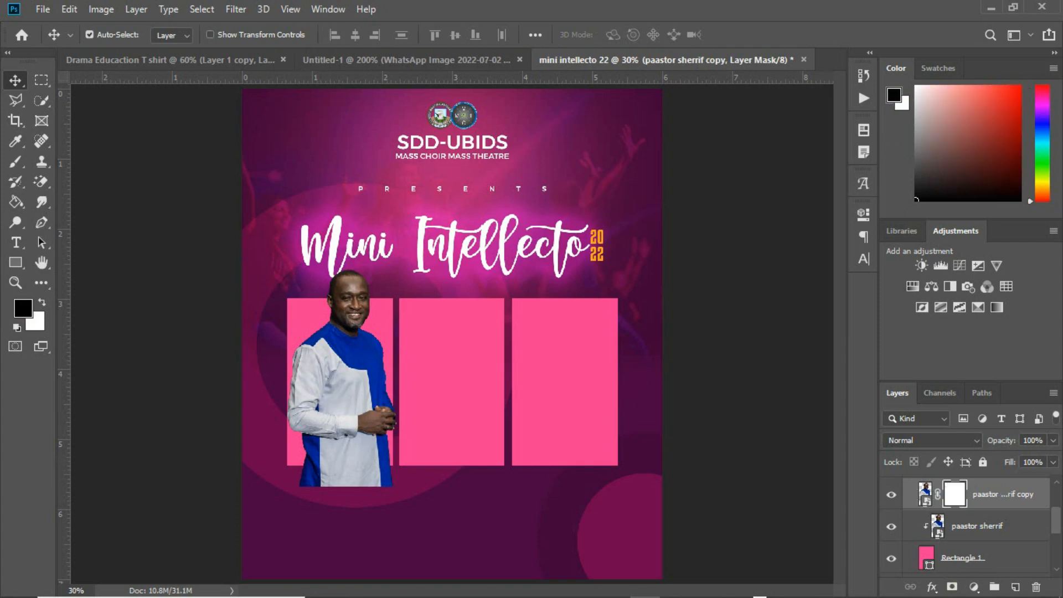
pyautogui.click(15, 161)
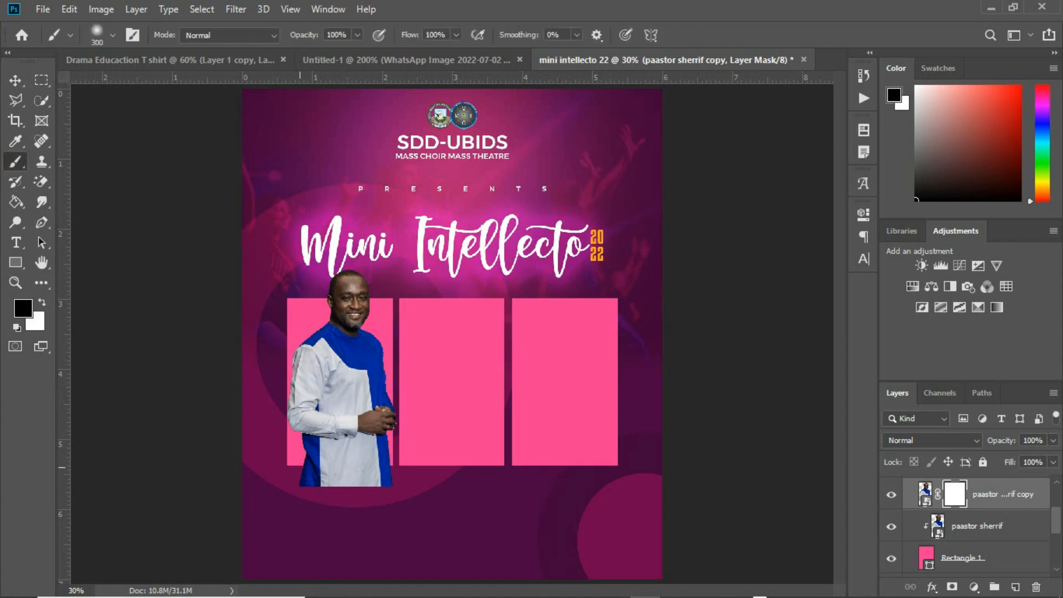
pyautogui.moveTo(279, 475)
pyautogui.mouseDown()
pyautogui.moveTo(382, 481)
pyautogui.moveTo(321, 475)
pyautogui.mouseUp()
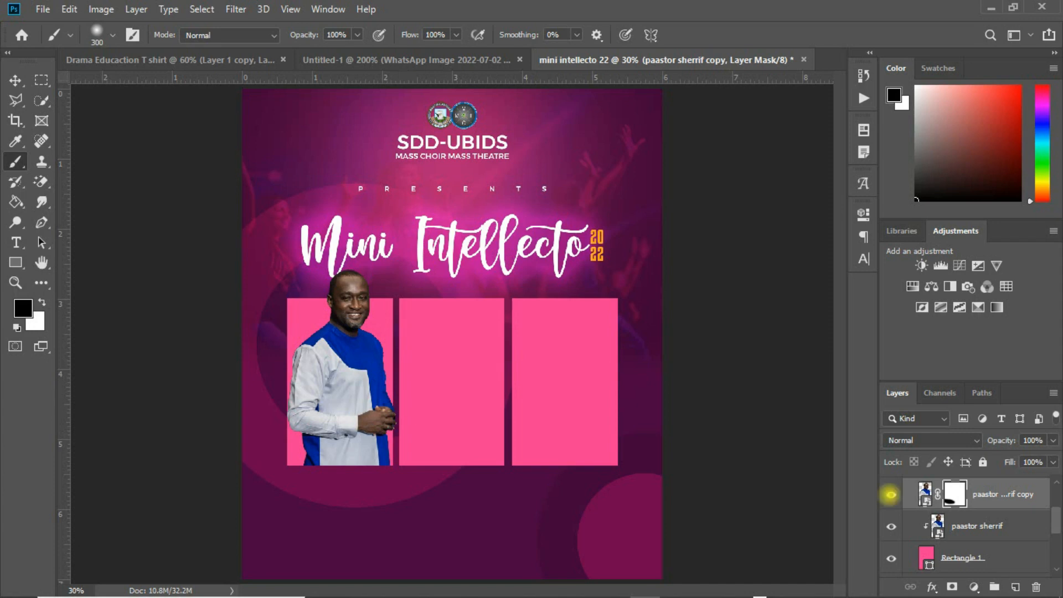
pyautogui.click(891, 494)
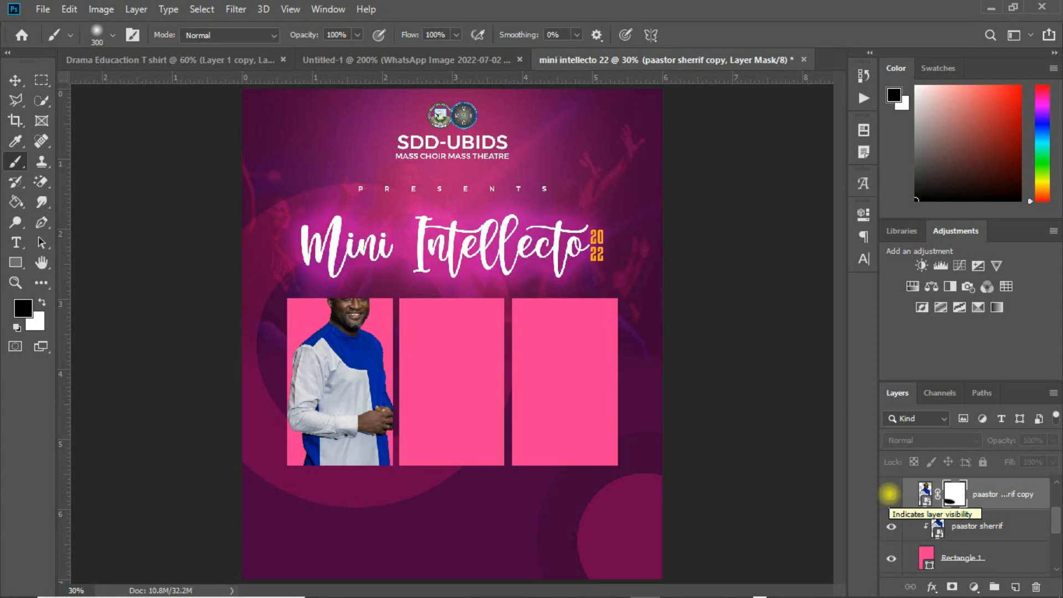
pyautogui.click(890, 494)
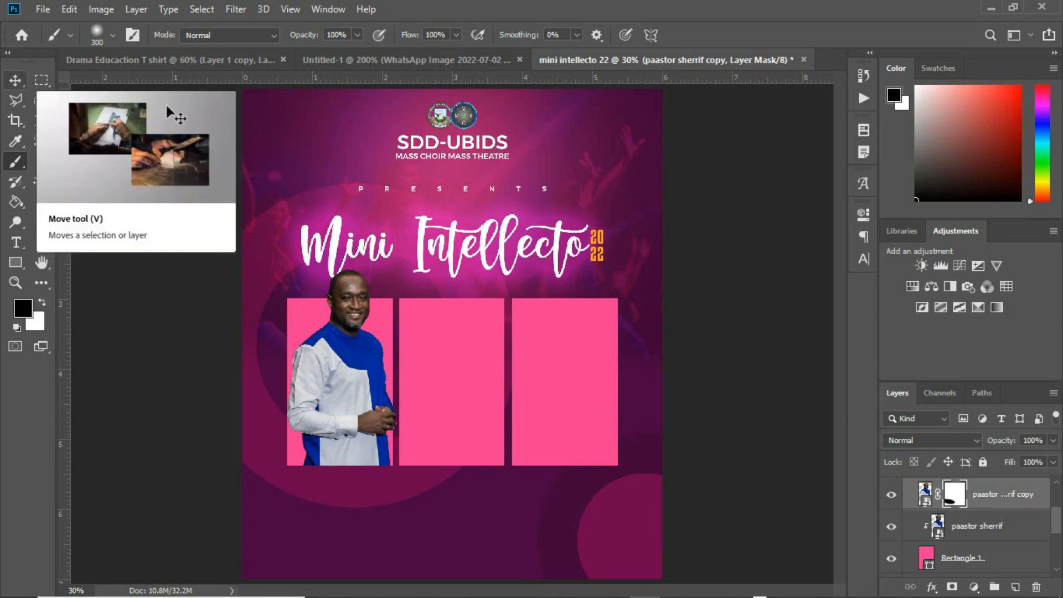
pyautogui.click(15, 80)
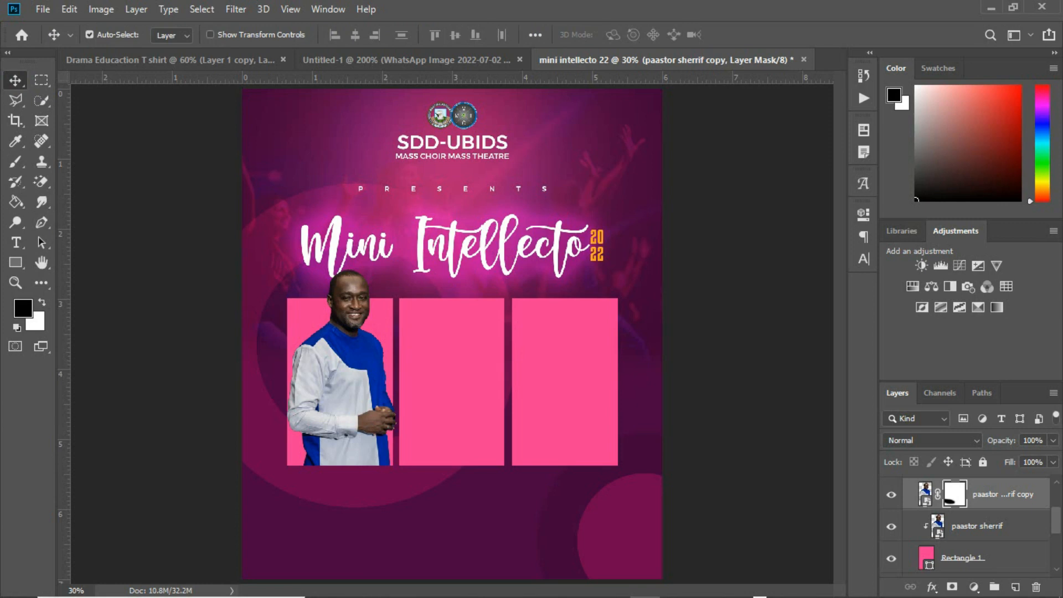
# Group the masked copy, the clipped pastor's photo and the first rectangle, naming the group "spk" followed by the pastor's name
pyautogui.keyDown('shift'); pyautogui.click(1007, 558); pyautogui.keyUp('shift')
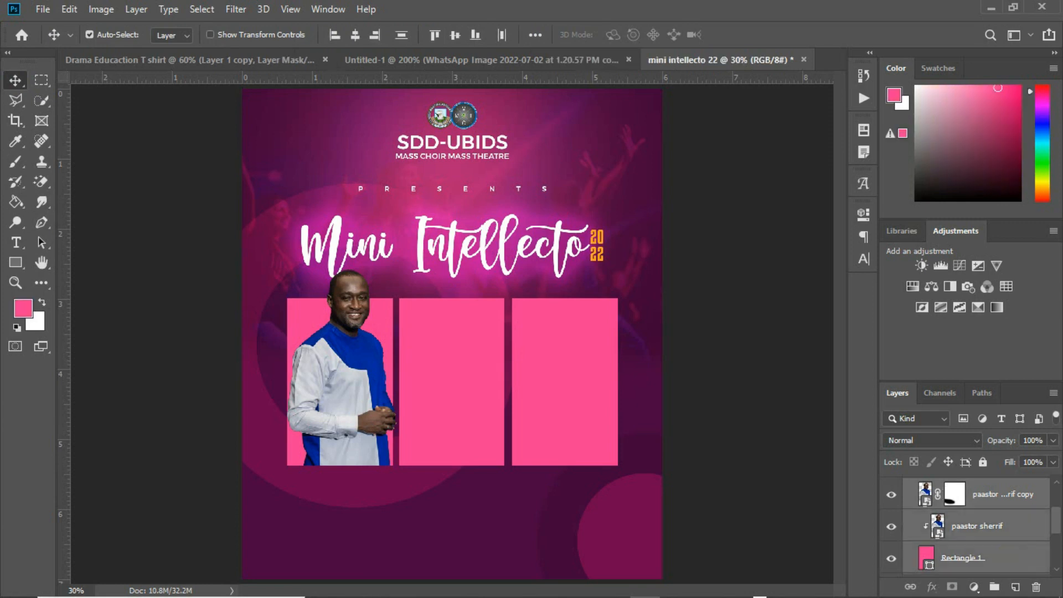
pyautogui.hotkey('ctrl', 'g')
pyautogui.doubleClick(958, 488)
pyautogui.write('SDk sher')
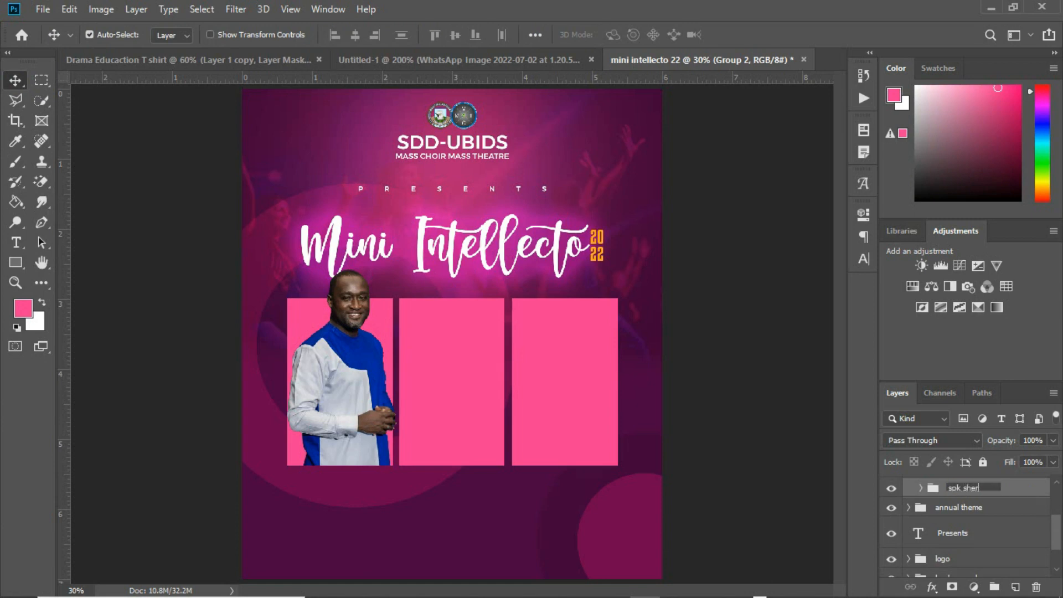
pyautogui.press('Return')
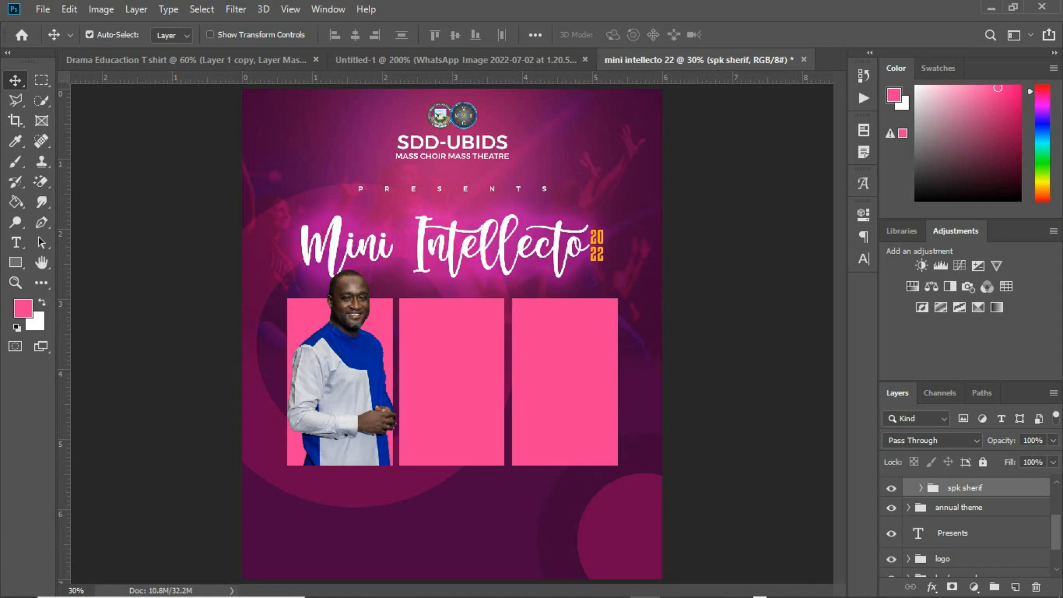
# Place the female minister's photo directly above the second rectangle's layer and clip it to that rectangle
pyautogui.scroll(3, 1002, 508)
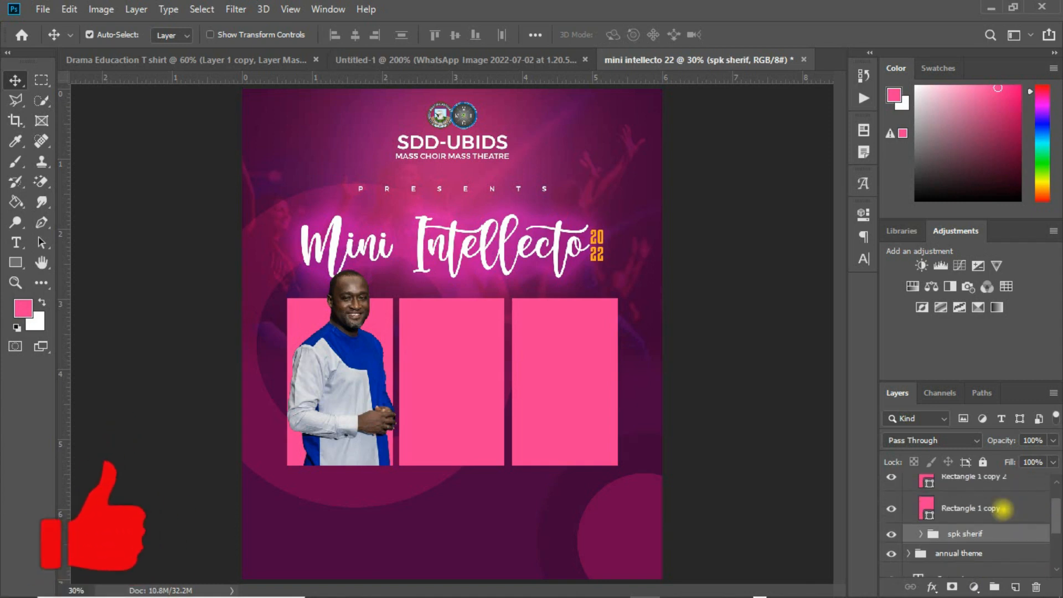
pyautogui.click(1002, 508)
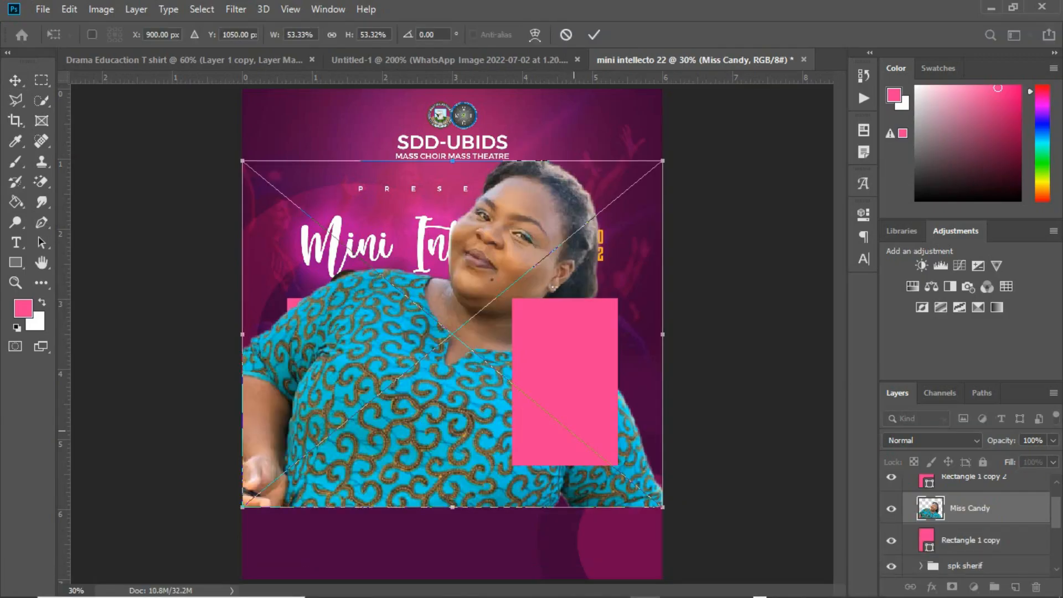
pyautogui.press('Return')
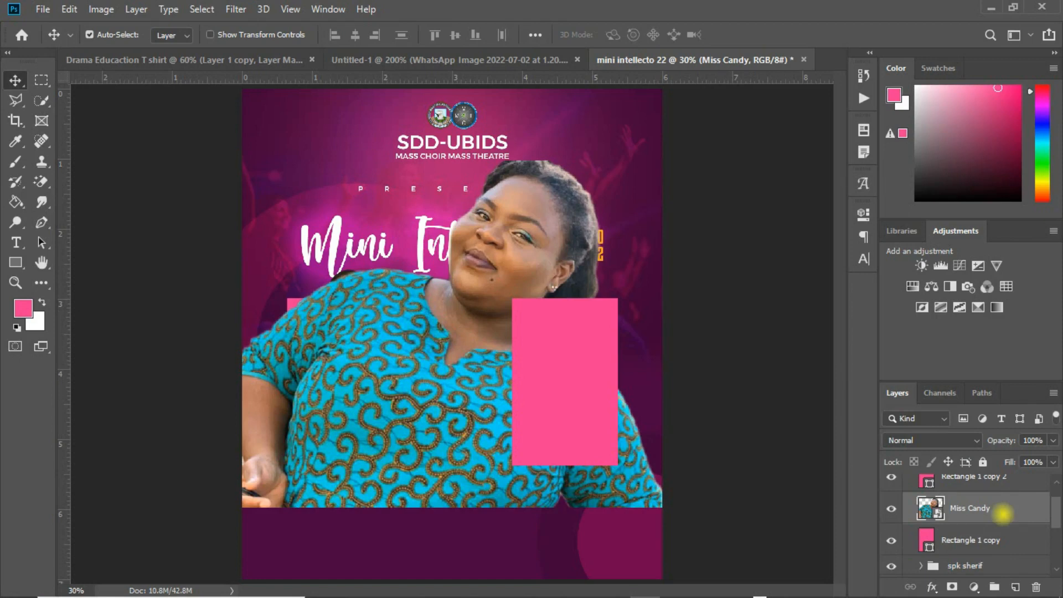
pyautogui.rightClick(1002, 514)
pyautogui.click(840, 323)
# Scale the female minister's photo to about 25.87%, rotate it about -27.12° and position it over the second rectangle
pyautogui.hotkey('ctrl', 't')
pyautogui.moveTo(662, 160); pyautogui.dragTo(554, 249)
pyautogui.moveTo(485, 344); pyautogui.dragTo(473, 389)
pyautogui.moveTo(557, 296); pyautogui.dragTo(508, 251)
pyautogui.moveTo(473, 373)
pyautogui.mouseDown()
pyautogui.moveTo(473, 383)
pyautogui.moveTo(473, 361)
pyautogui.mouseUp()
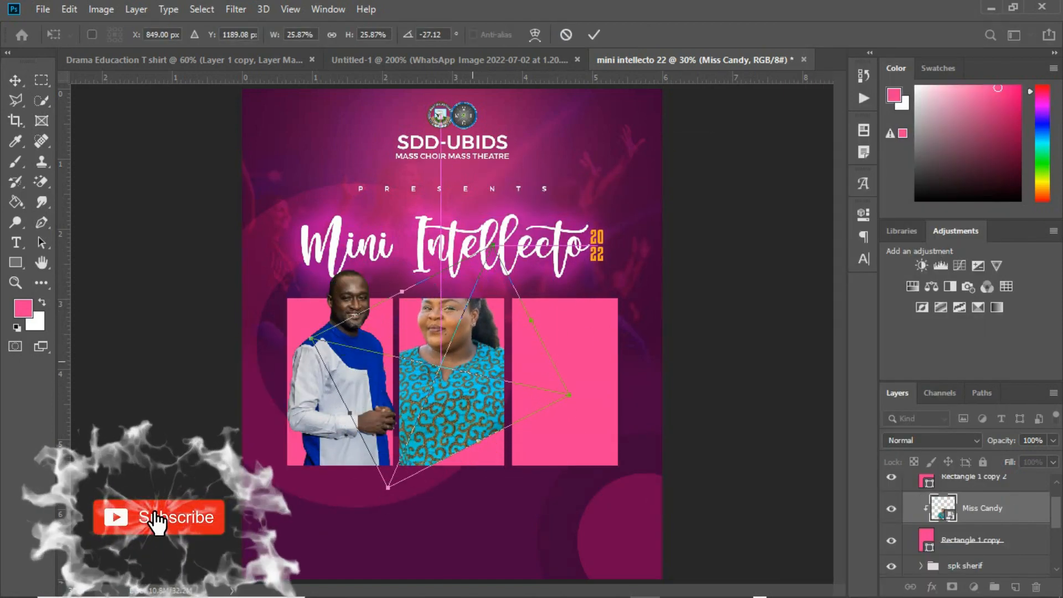
pyautogui.press('Return')
# Duplicate the female minister's photo and mask off the parts of the copy that spill beyond the second rectangle's sides and bottom
pyautogui.hotkey('ctrl', 'j')
pyautogui.click(951, 586)
pyautogui.press('b')
pyautogui.moveTo(387, 470)
pyautogui.mouseDown()
pyautogui.moveTo(364, 358)
pyautogui.moveTo(526, 365)
pyautogui.mouseUp()
pyautogui.click(15, 82)
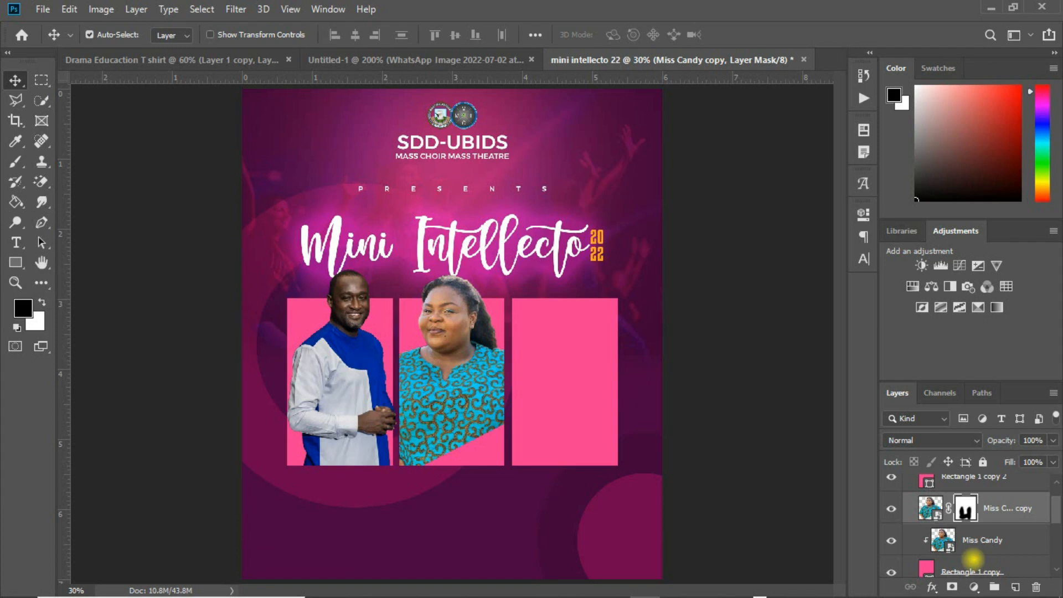
# Group the female minister's masked copy, her clipped photo and the second rectangle, and open the group's name for editing
pyautogui.click(988, 551)
pyautogui.keyDown('ctrl'); pyautogui.click(1000, 568); pyautogui.keyUp('ctrl')
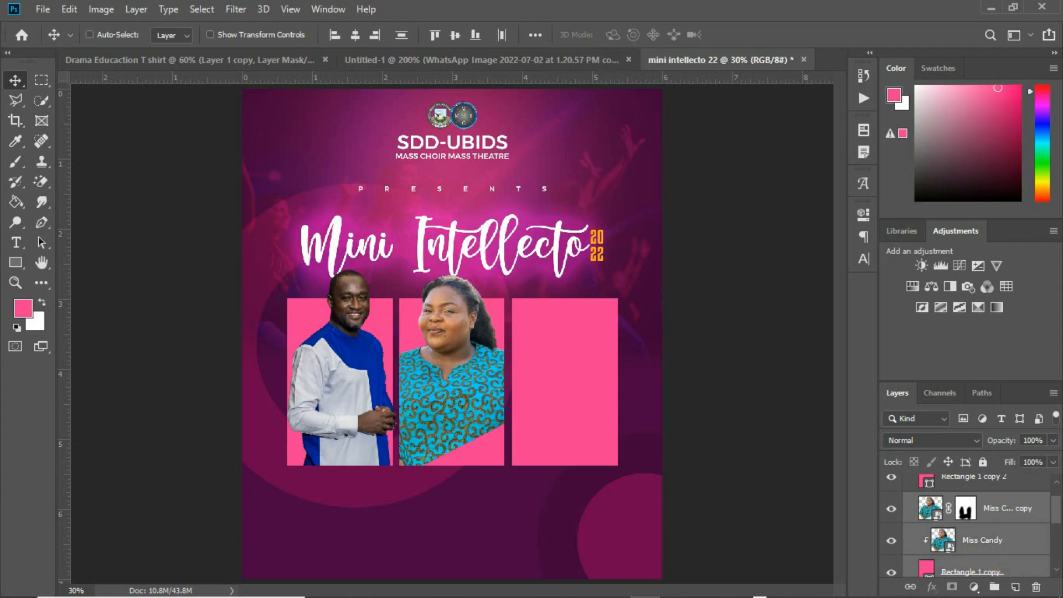
pyautogui.hotkey('ctrl', 'g')
pyautogui.doubleClick(959, 502)
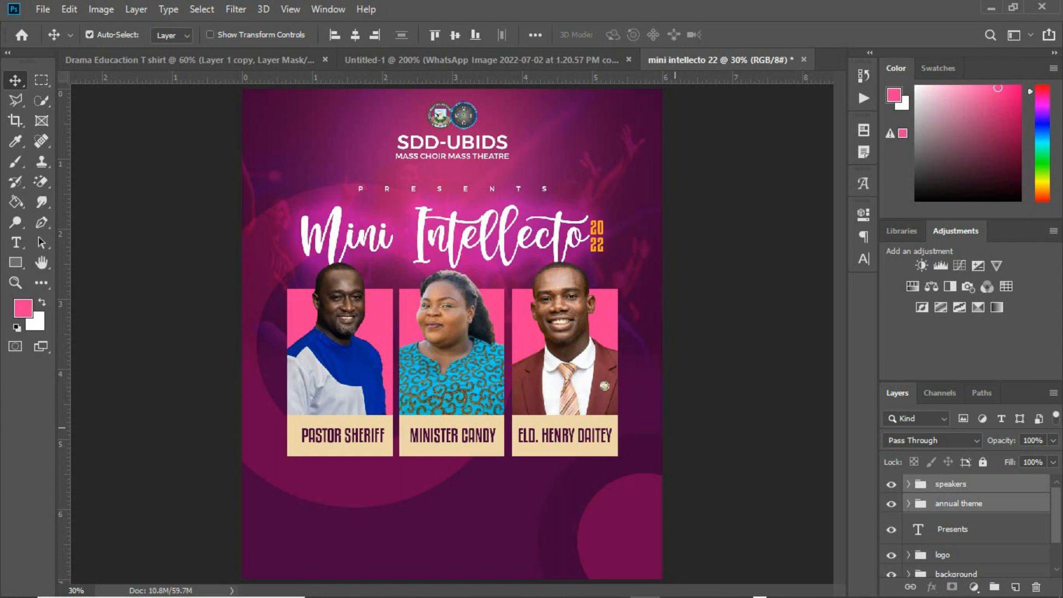
# Draw a bar about 1411 x 131 px beneath the three name boxes and fill it with the cream colour sampled from them
pyautogui.press('u')
pyautogui.moveTo(288, 466)
pyautogui.mouseDown()
pyautogui.moveTo(617, 475)
pyautogui.moveTo(617, 497)
pyautogui.mouseUp()
pyautogui.click(639, 306)
pyautogui.click(795, 336)
pyautogui.click(404, 431)
pyautogui.click(1003, 248)
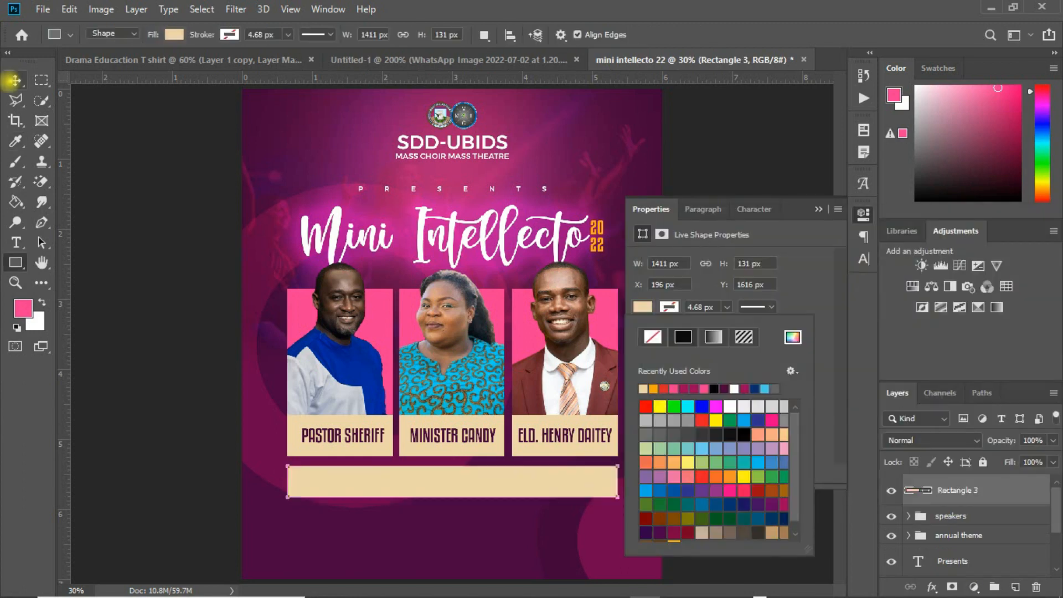
pyautogui.click(15, 81)
# Copy "Worship That Saves (Isaiah 6:1-8)" from the other window, paste it as a new text layer and move it onto the bar
pyautogui.click(515, 582)
pyautogui.moveTo(708, 185); pyautogui.dragTo(914, 185)
pyautogui.hotkey('ctrl', 'c')
pyautogui.hotkey('alt', 'Tab')
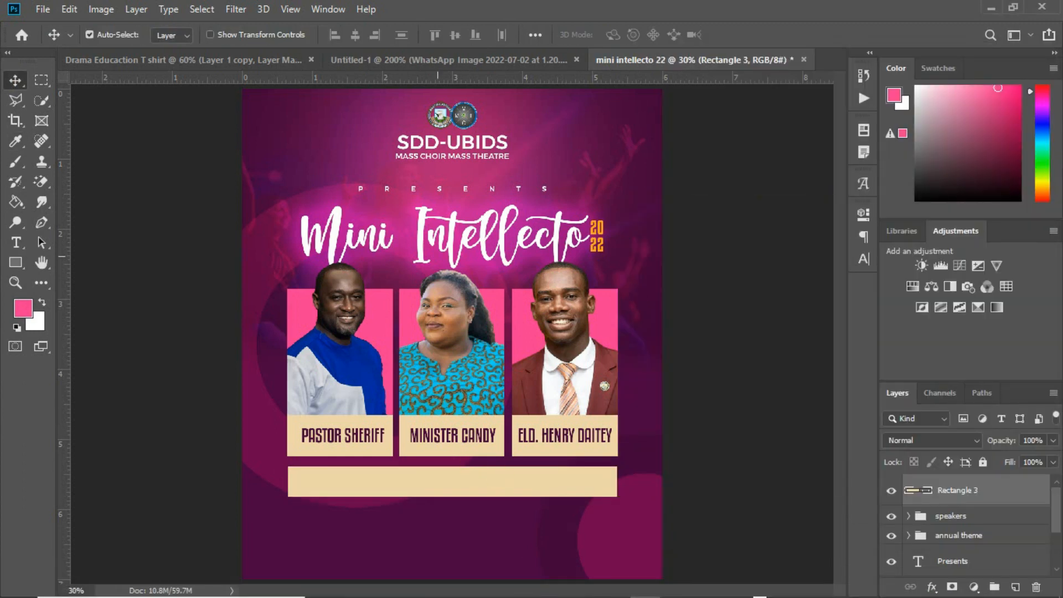
pyautogui.click(16, 242)
pyautogui.click(84, 548)
pyautogui.hotkey('ctrl', 'v')
pyautogui.click(15, 81)
pyautogui.moveTo(500, 526); pyautogui.dragTo(610, 492)
# Format the theme text as 21 pt all caps in dark purple so it fits on the bar
pyautogui.click(863, 258)
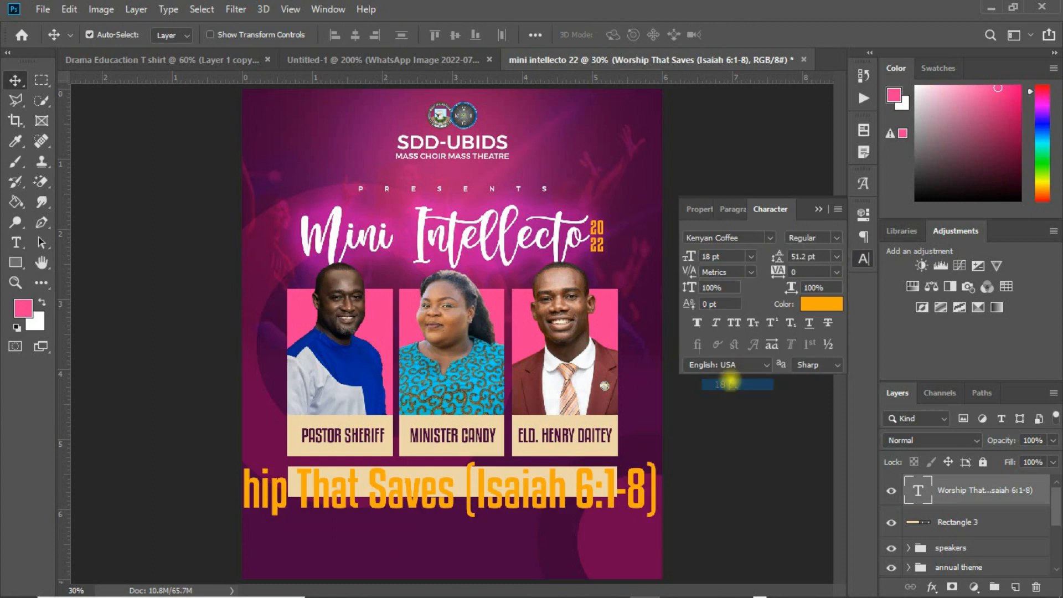
pyautogui.click(750, 257)
pyautogui.click(720, 376)
# Add a separate text label "theme:" on the bar in front of the theme text and adjust the spacing between the two
pyautogui.press('t')
pyautogui.click(308, 485)
pyautogui.write('theme:')
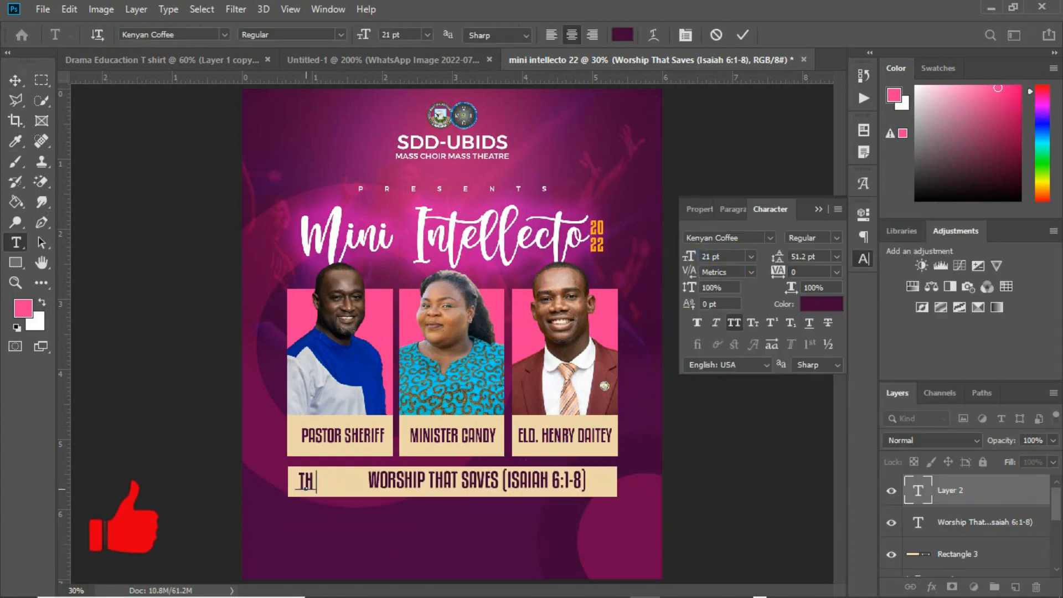
pyautogui.click(15, 81)
pyautogui.moveTo(308, 481); pyautogui.dragTo(316, 482)
pyautogui.moveTo(388, 480); pyautogui.dragTo(383, 481)
pyautogui.moveTo(308, 485); pyautogui.dragTo(323, 485)
# Reduce the font size of the "theme:" label so it is smaller than the theme text
pyautogui.click(751, 257)
pyautogui.click(725, 384)
pyautogui.click(751, 256)
pyautogui.click(726, 373)
pyautogui.click(821, 304)
pyautogui.click(526, 340)
pyautogui.click(602, 539)
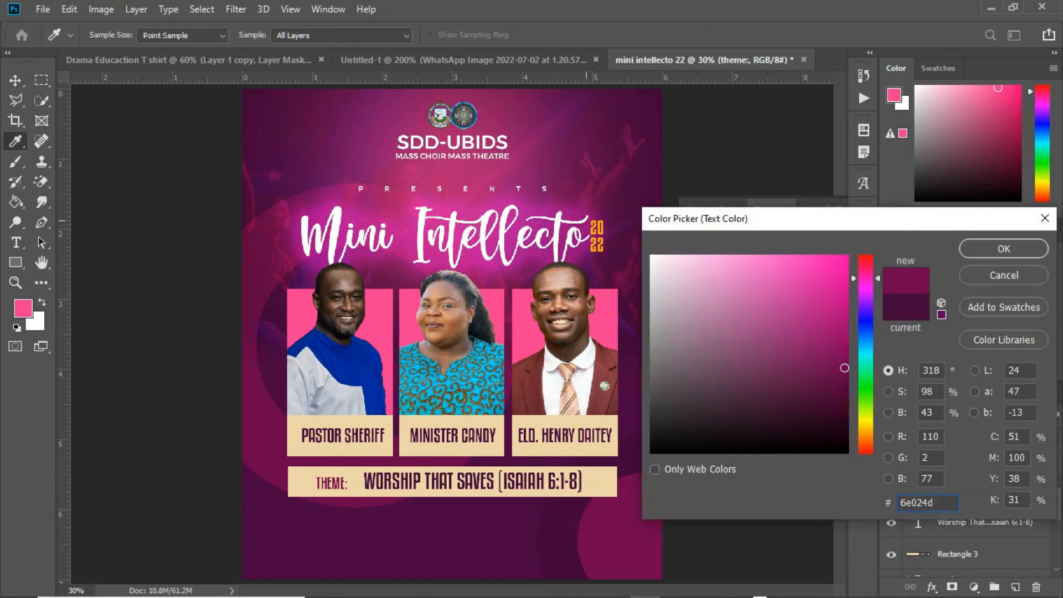
pyautogui.click(848, 255)
pyautogui.press('Escape')
# Move the "theme:" label closer to the theme text, group both texts and centre the group horizontally on the bar
pyautogui.moveTo(334, 483); pyautogui.dragTo(384, 482)
pyautogui.keyDown('ctrl'); pyautogui.click(975, 490); pyautogui.keyUp('ctrl')
pyautogui.hotkey('ctrl', 'g')
pyautogui.keyDown('ctrl'); pyautogui.click(975, 510); pyautogui.keyUp('ctrl')
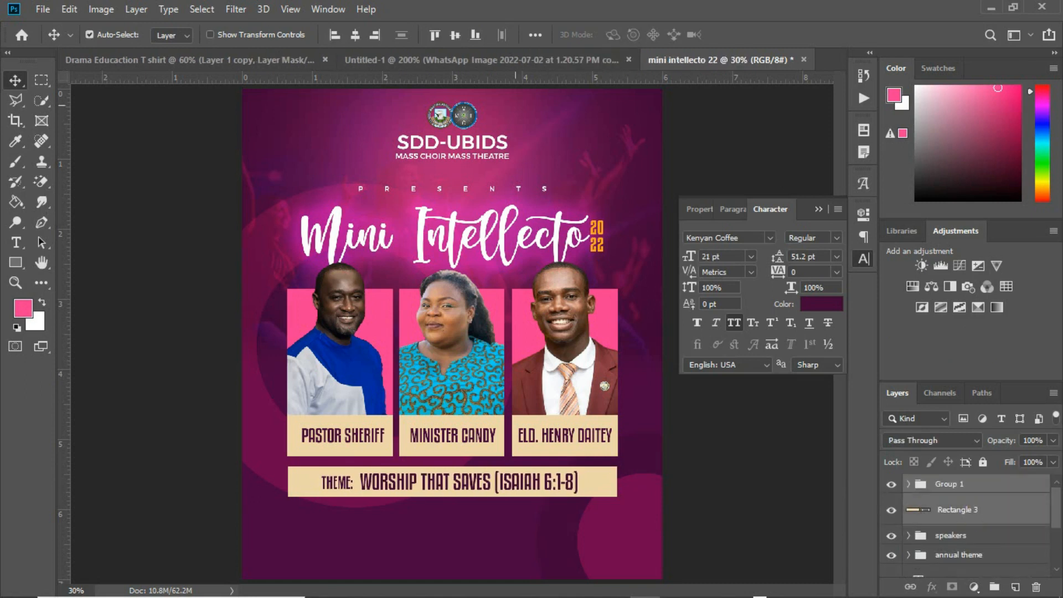
pyautogui.click(355, 35)
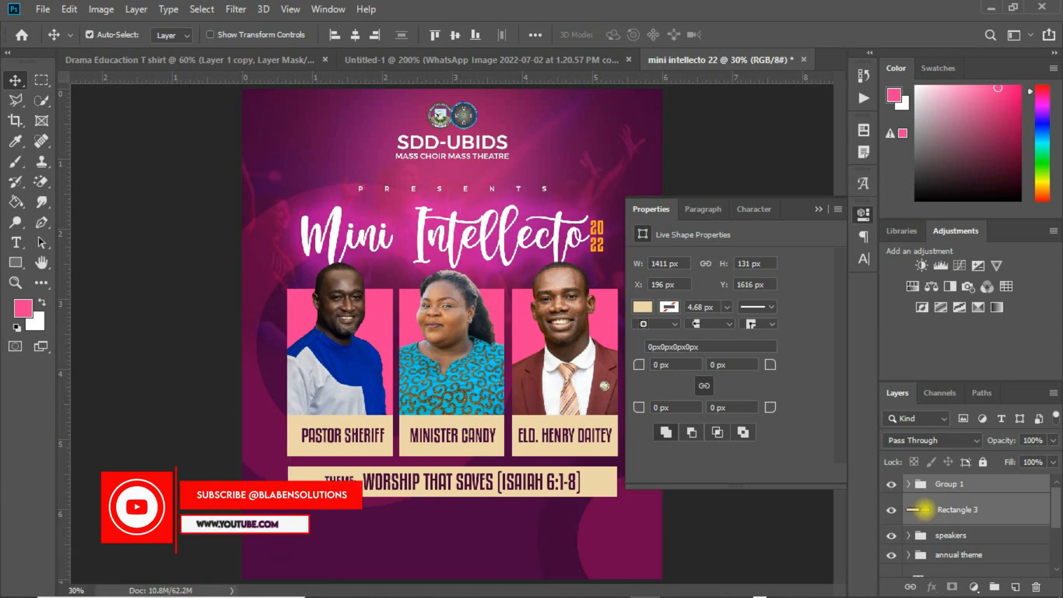
# Change the theme bar's fill colour to orange ffa800
pyautogui.doubleClick(923, 509)
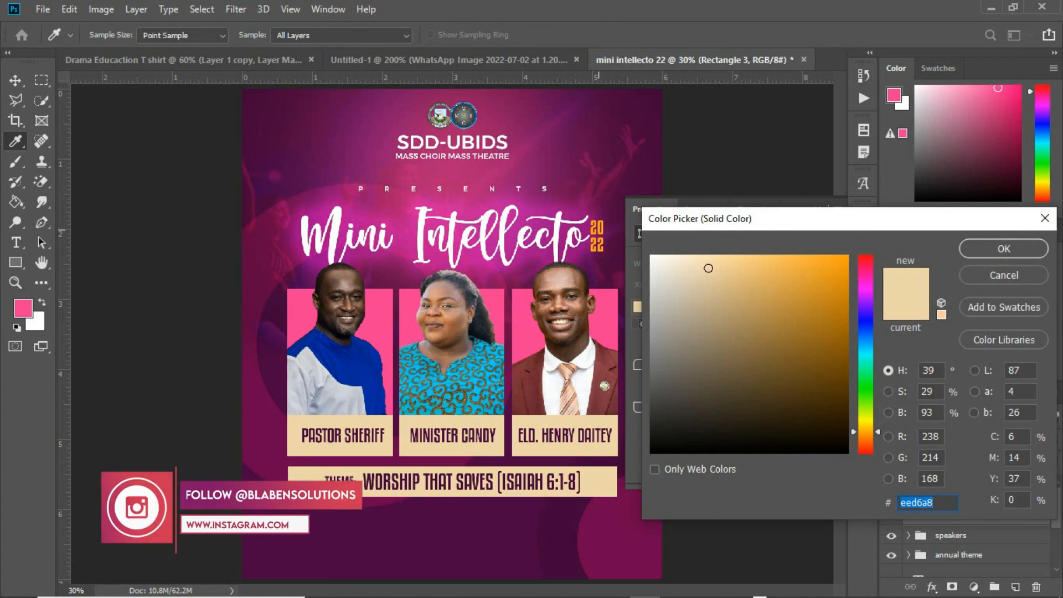
pyautogui.hotkey('ctrl', 'v')
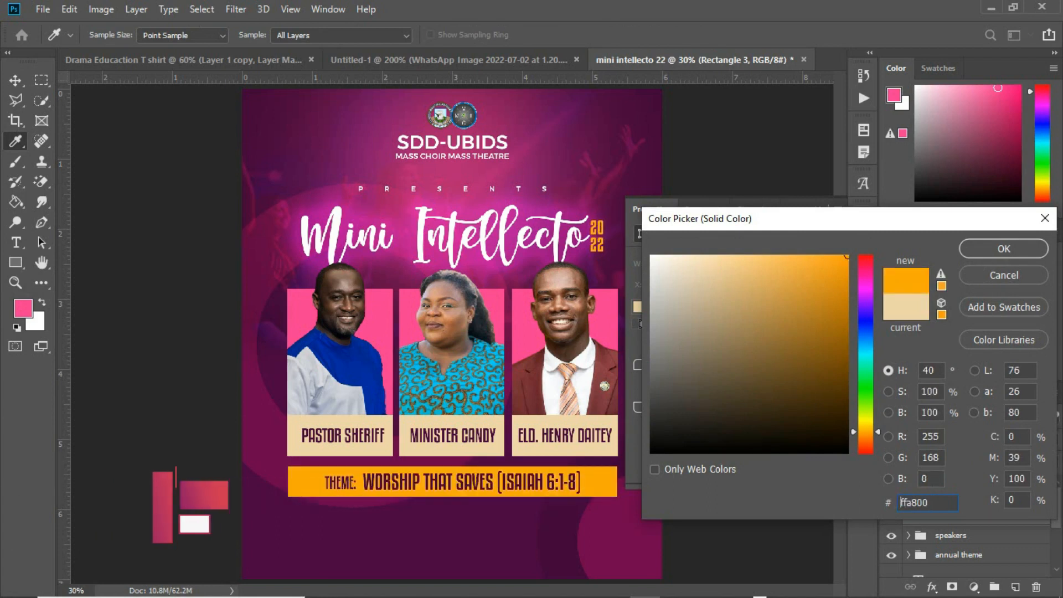
pyautogui.click(1003, 248)
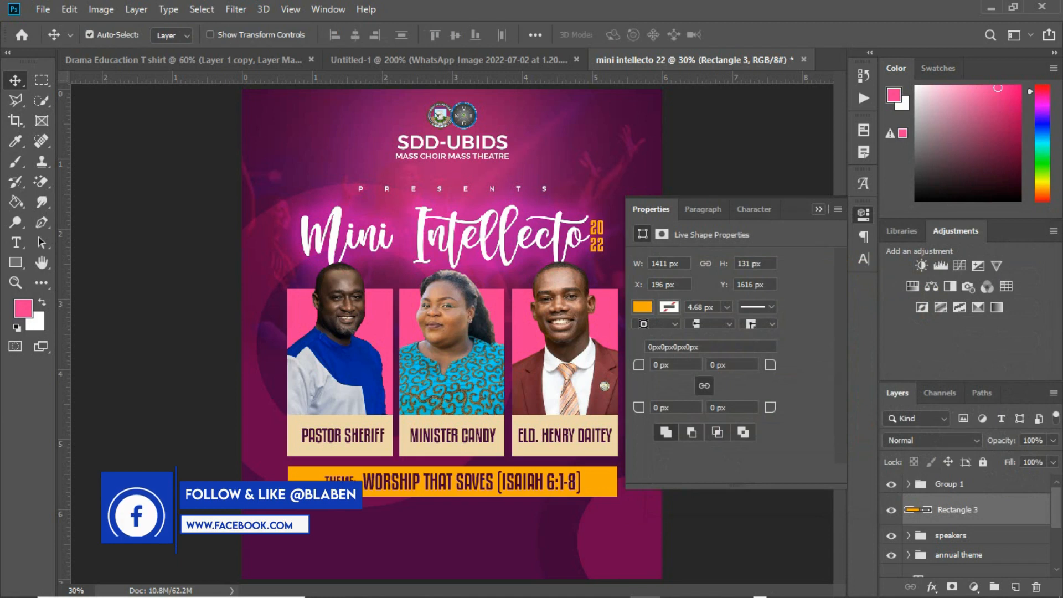
pyautogui.click(819, 209)
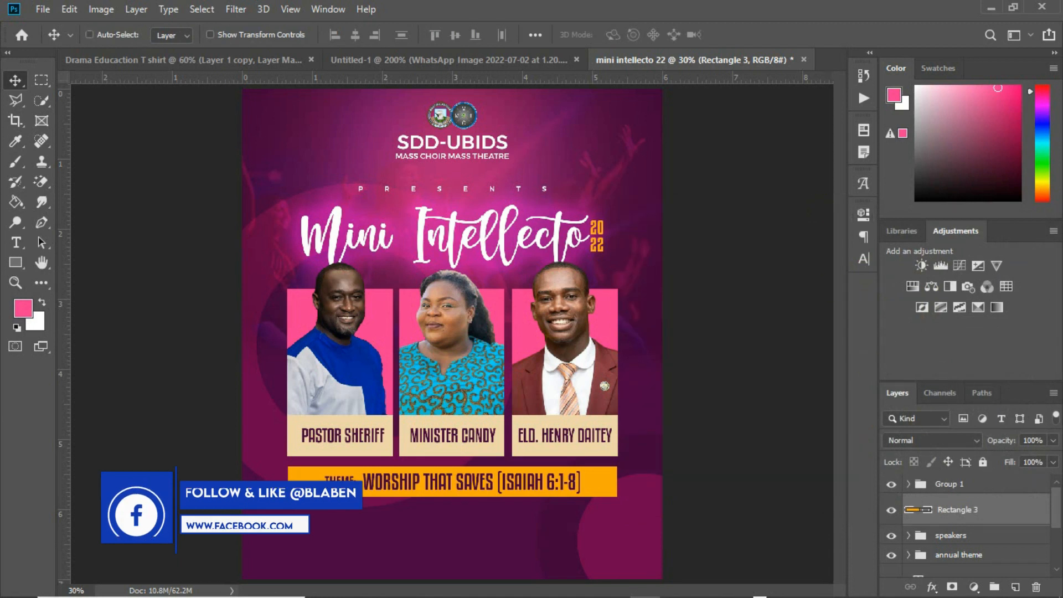
# Group the bar with its text group as "theme" and nudge it up closer to the name boxes
pyautogui.keyDown('ctrl'); pyautogui.click(987, 486); pyautogui.keyUp('ctrl')
pyautogui.hotkey('ctrl', 'g')
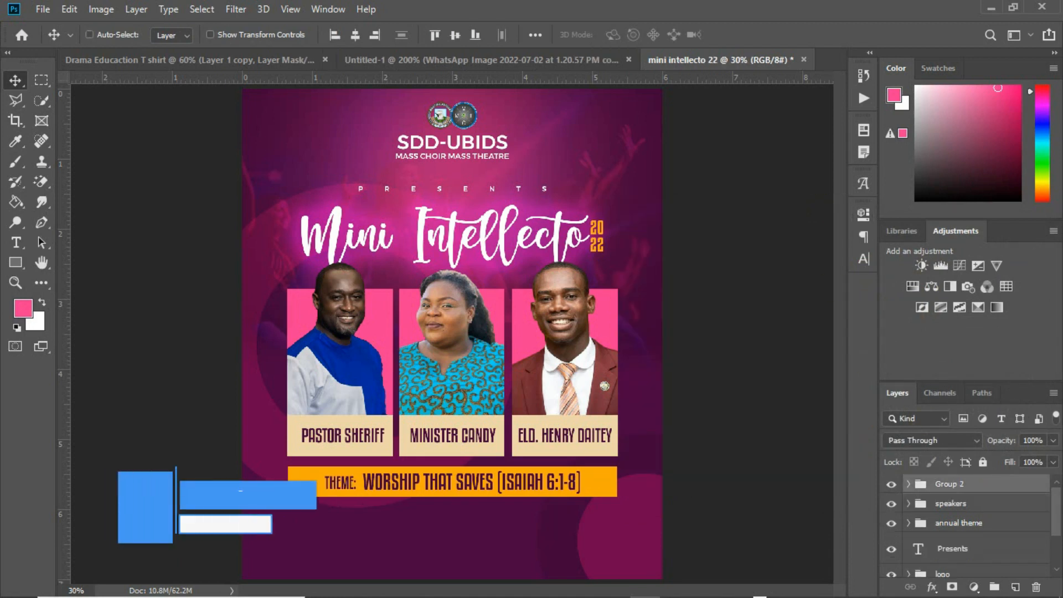
pyautogui.doubleClick(945, 483)
pyautogui.write('theme')
pyautogui.press('Return')
pyautogui.hotkey('shift', 'Up')
pyautogui.hotkey('shift', 'Up')
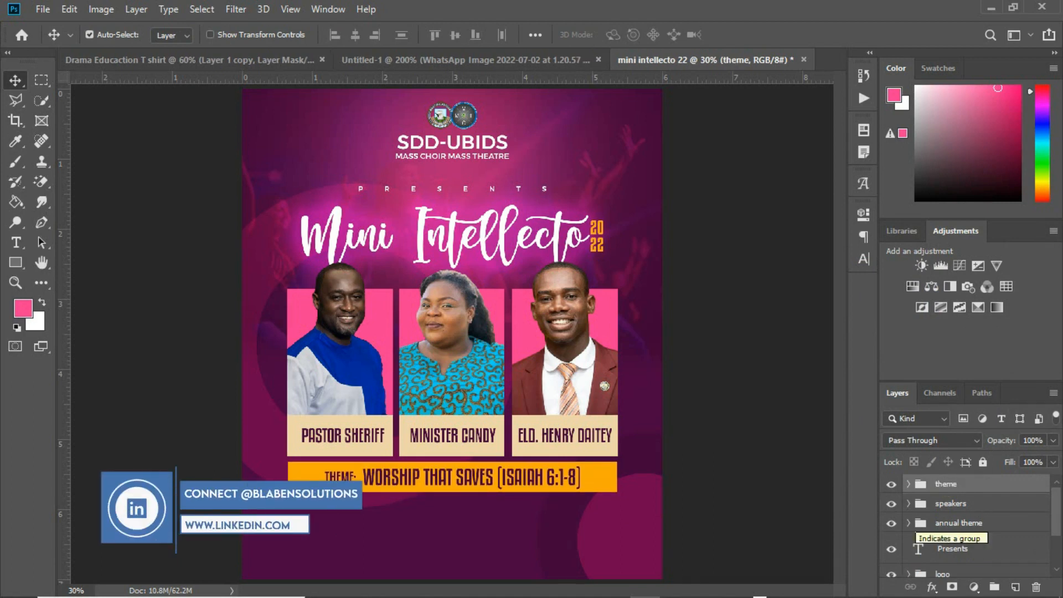